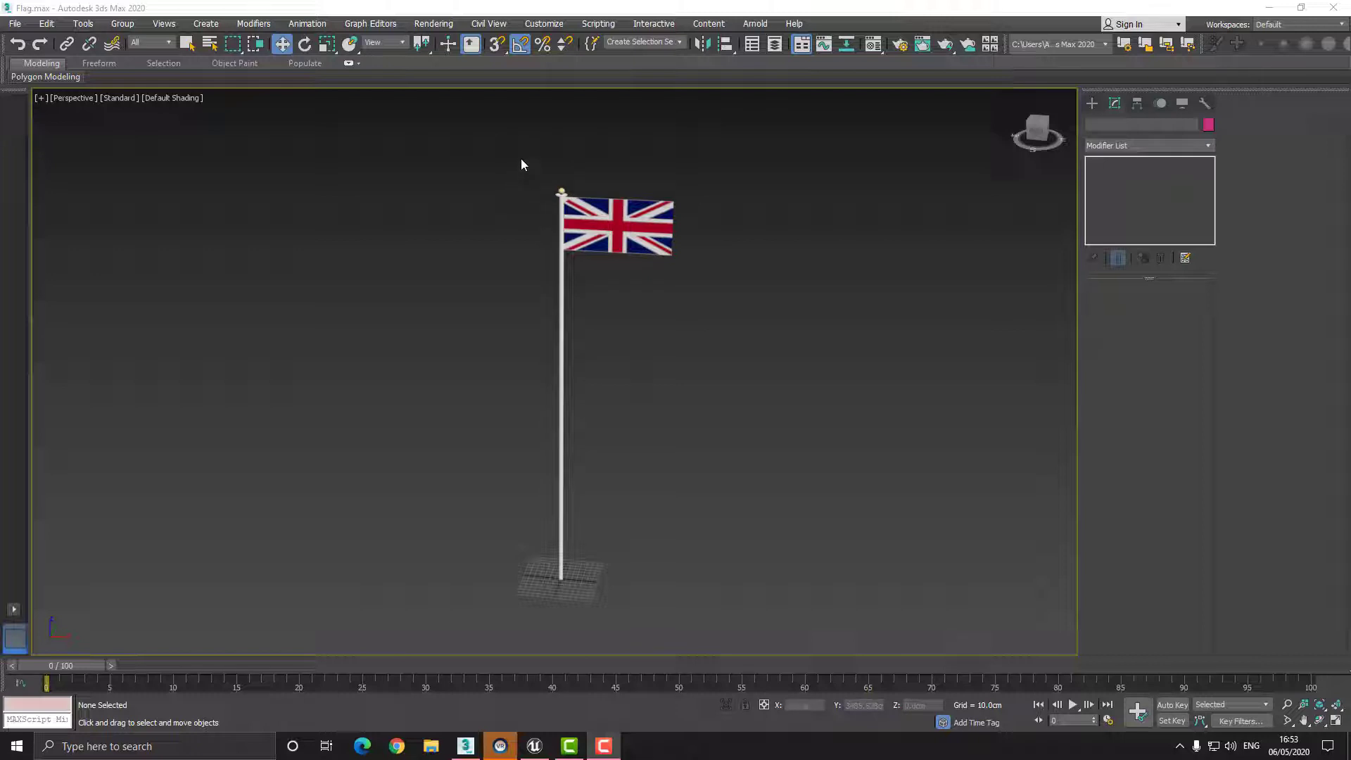
# - Examine the flag object and the parent-child hierarchy of the pole in the scene's object list
pyautogui.scroll(3, 611, 189)
pyautogui.click(591, 219)
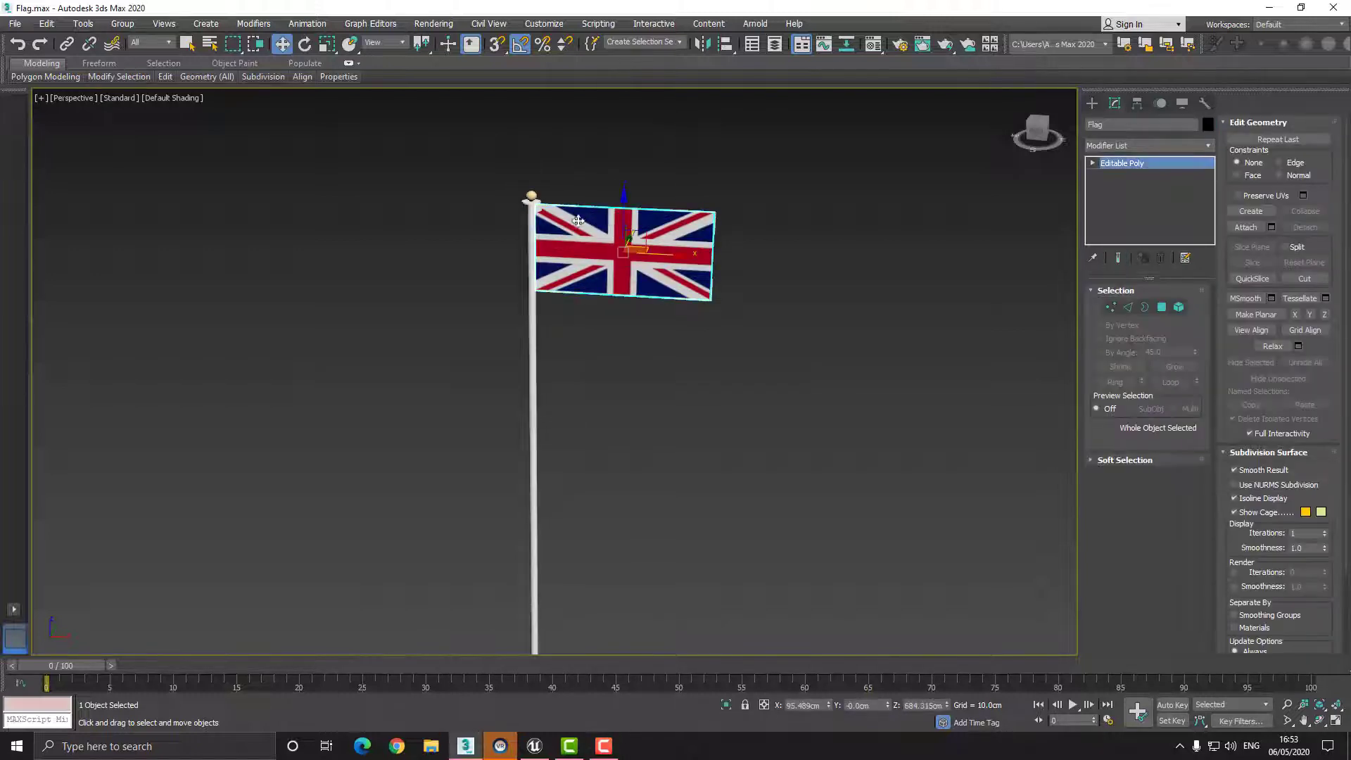
pyautogui.click(596, 328)
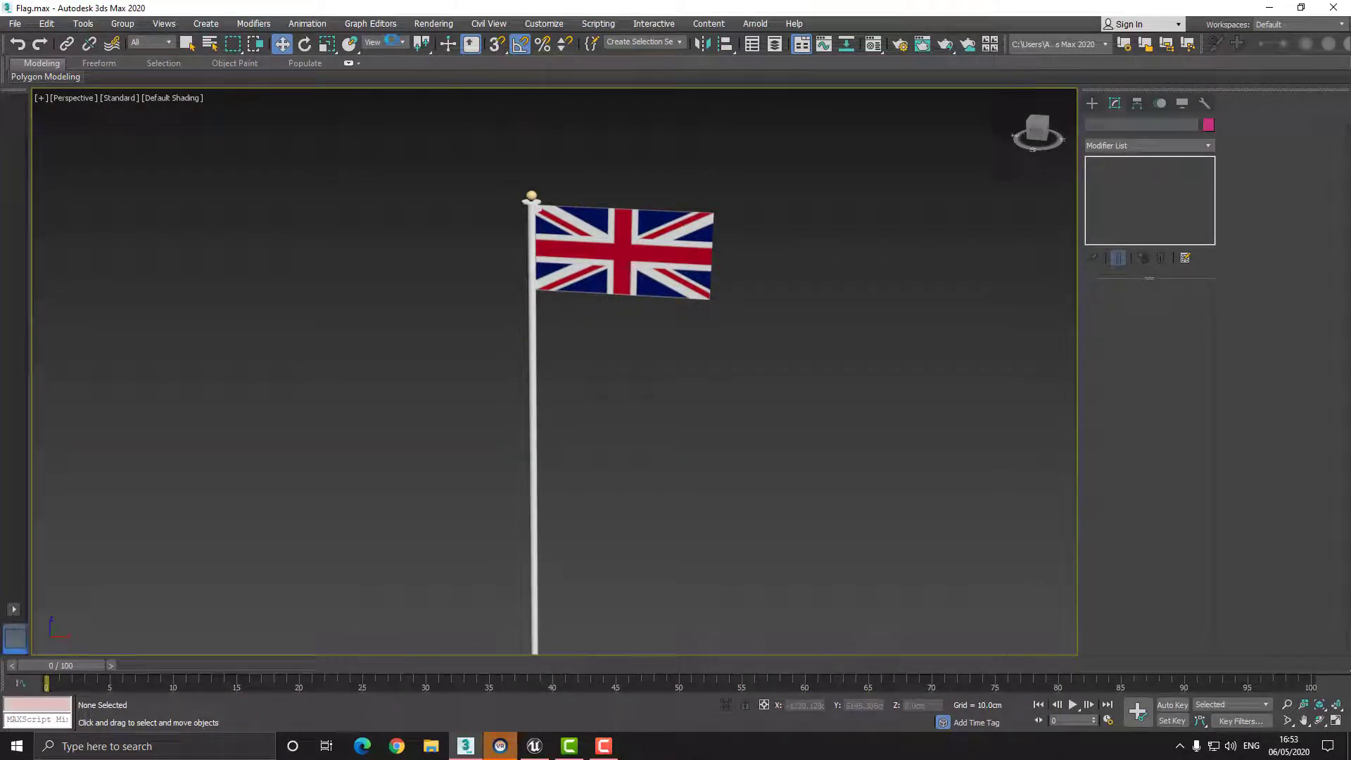
pyautogui.press('h')
pyautogui.moveTo(95, 17); pyautogui.dragTo(877, 202)
pyautogui.click(836, 285)
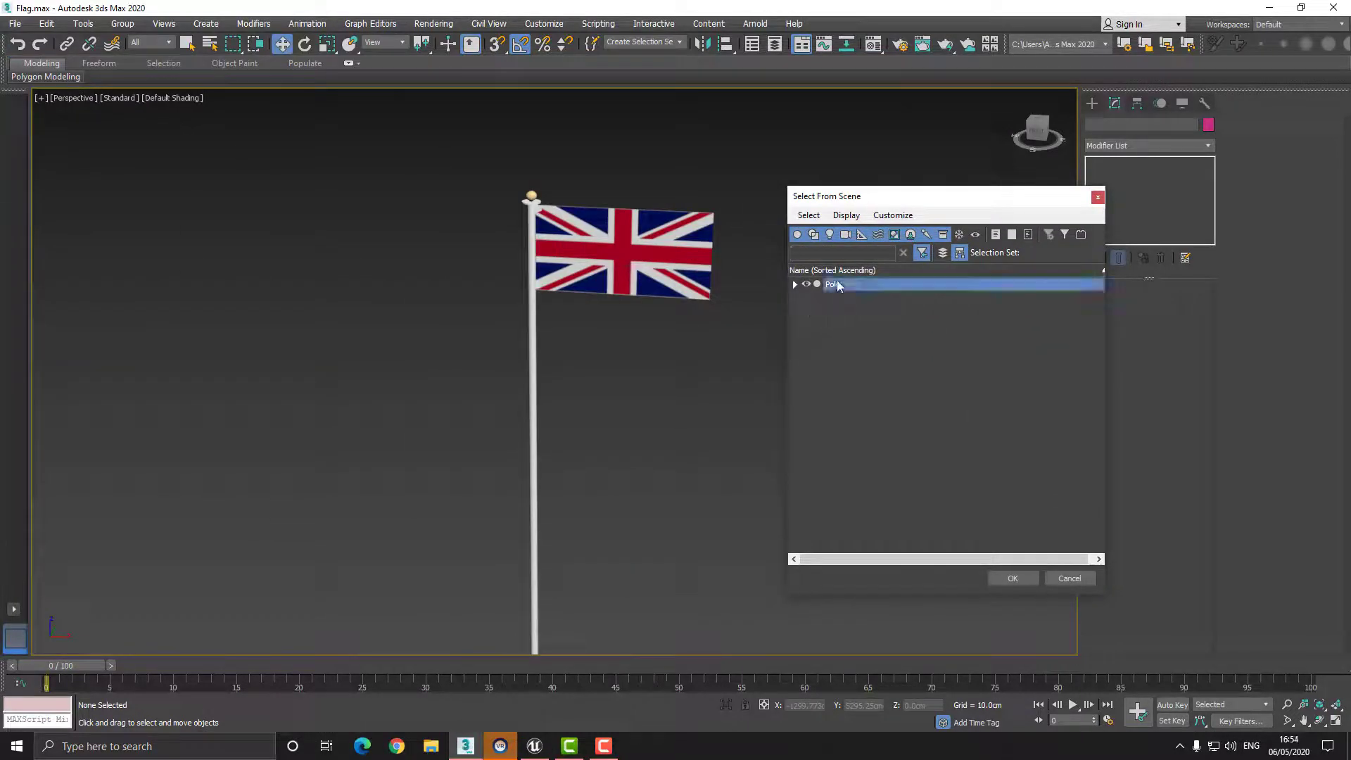
pyautogui.click(796, 286)
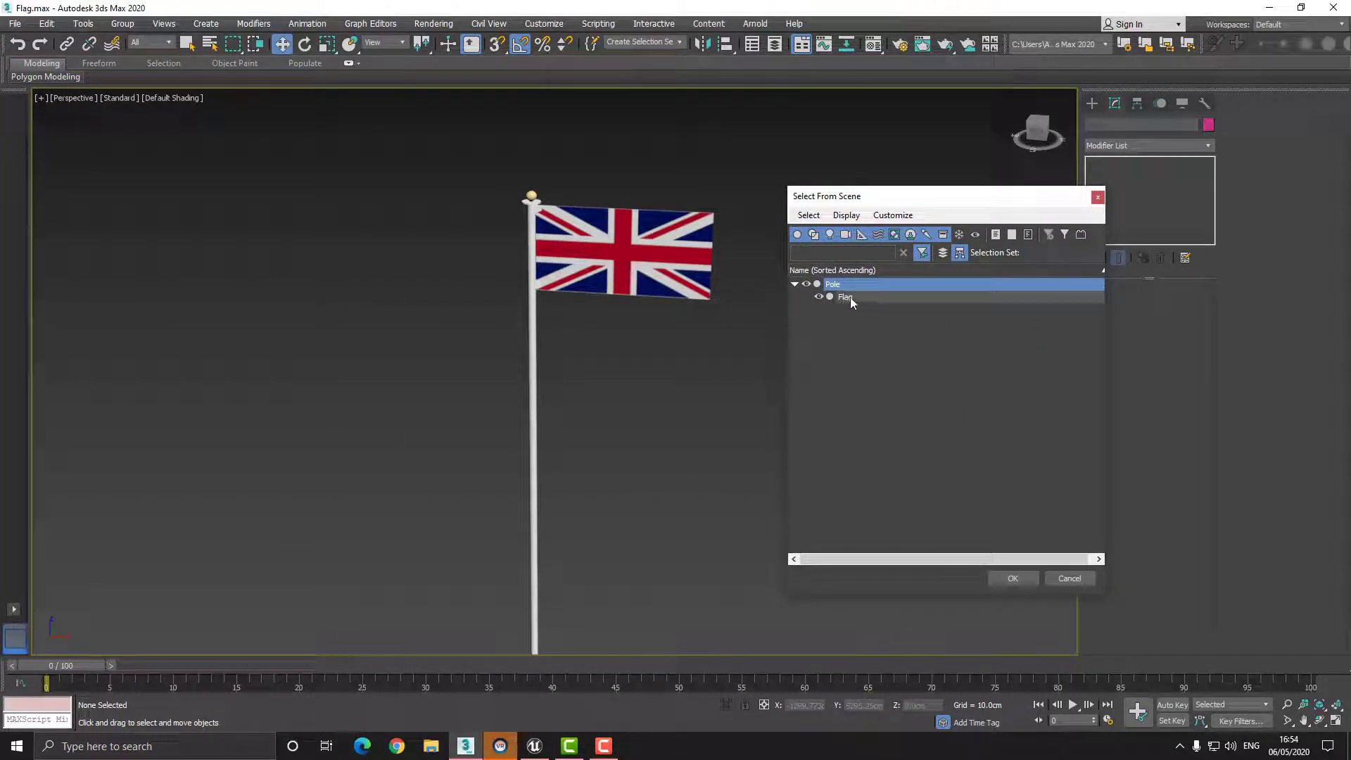
pyautogui.click(849, 298)
pyautogui.click(1098, 197)
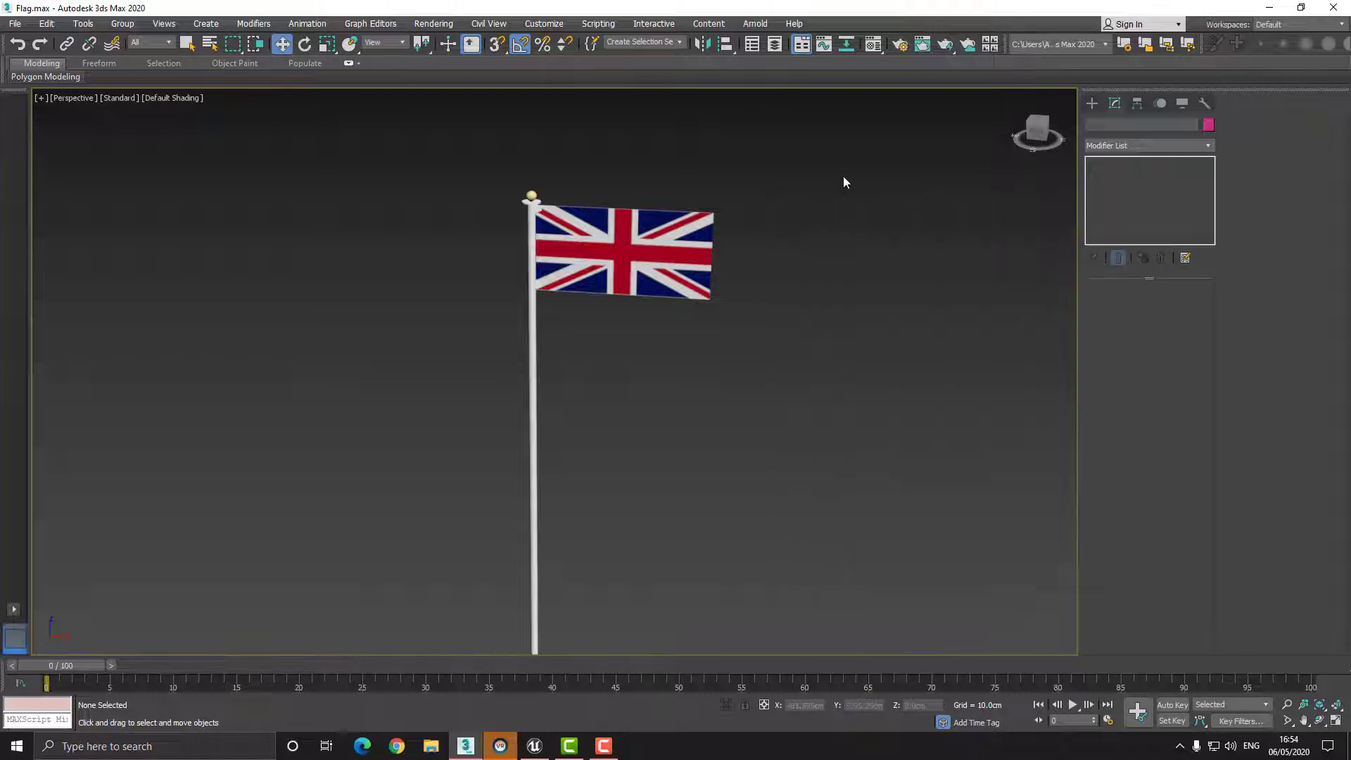
# - Link the flag to the pole so that the pole is its parent
pyautogui.scroll(5, 535, 195)
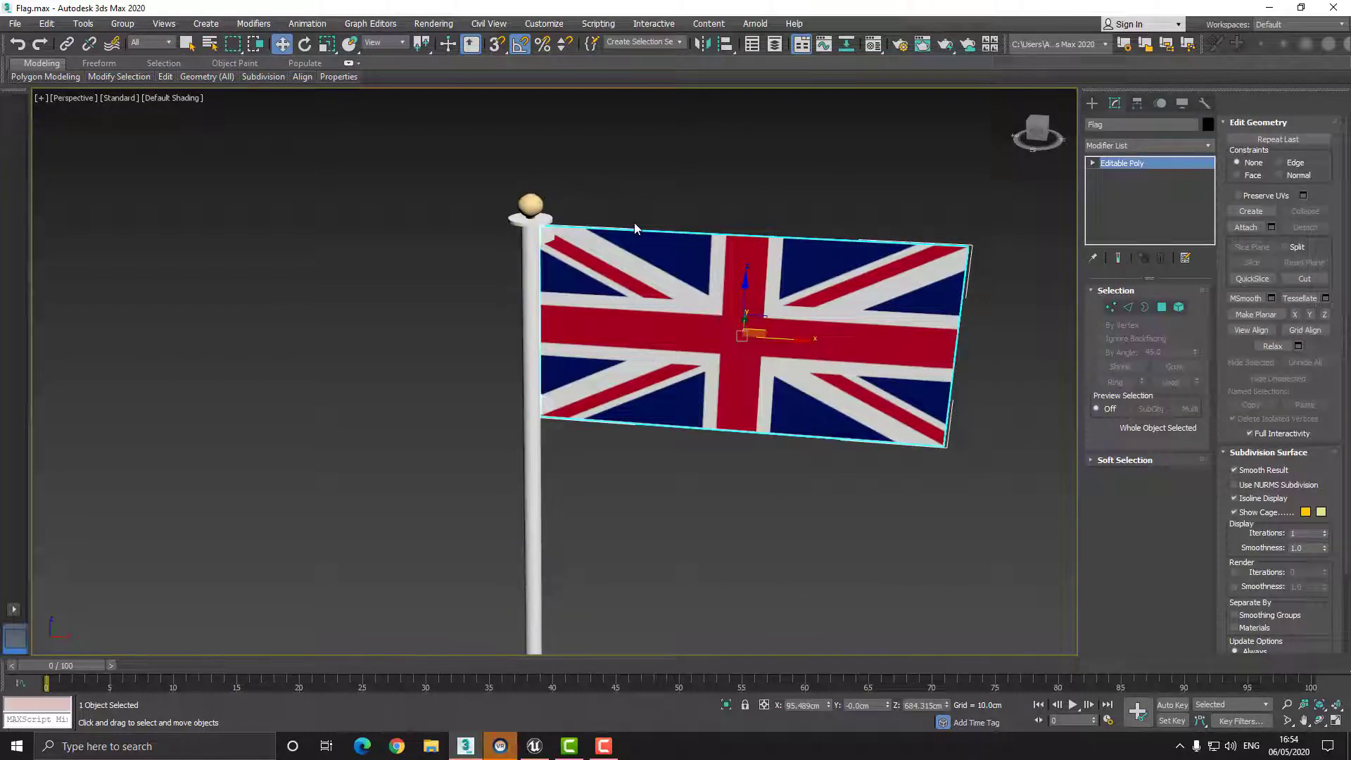
pyautogui.click(66, 44)
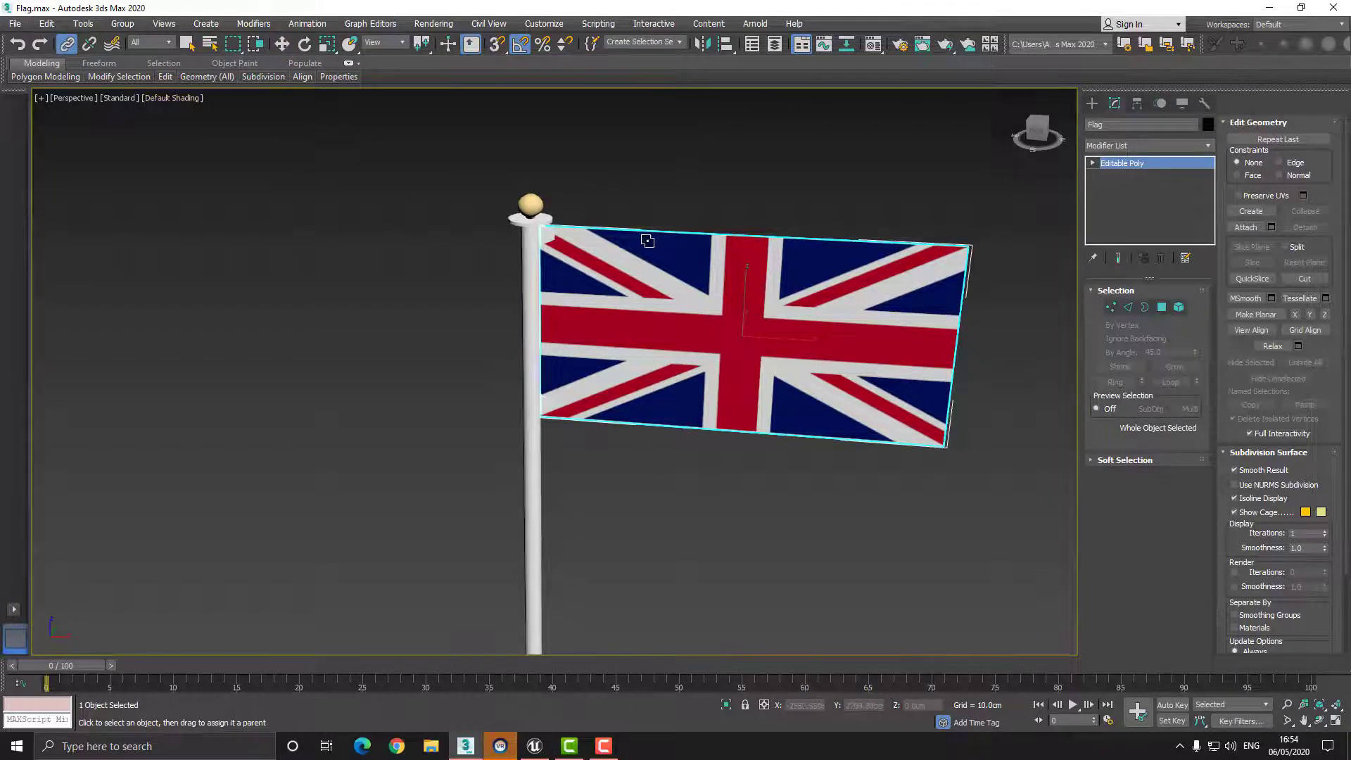
pyautogui.moveTo(648, 241); pyautogui.dragTo(635, 170)
pyautogui.moveTo(544, 179); pyautogui.dragTo(603, 162)
pyautogui.moveTo(557, 470); pyautogui.dragTo(532, 205)
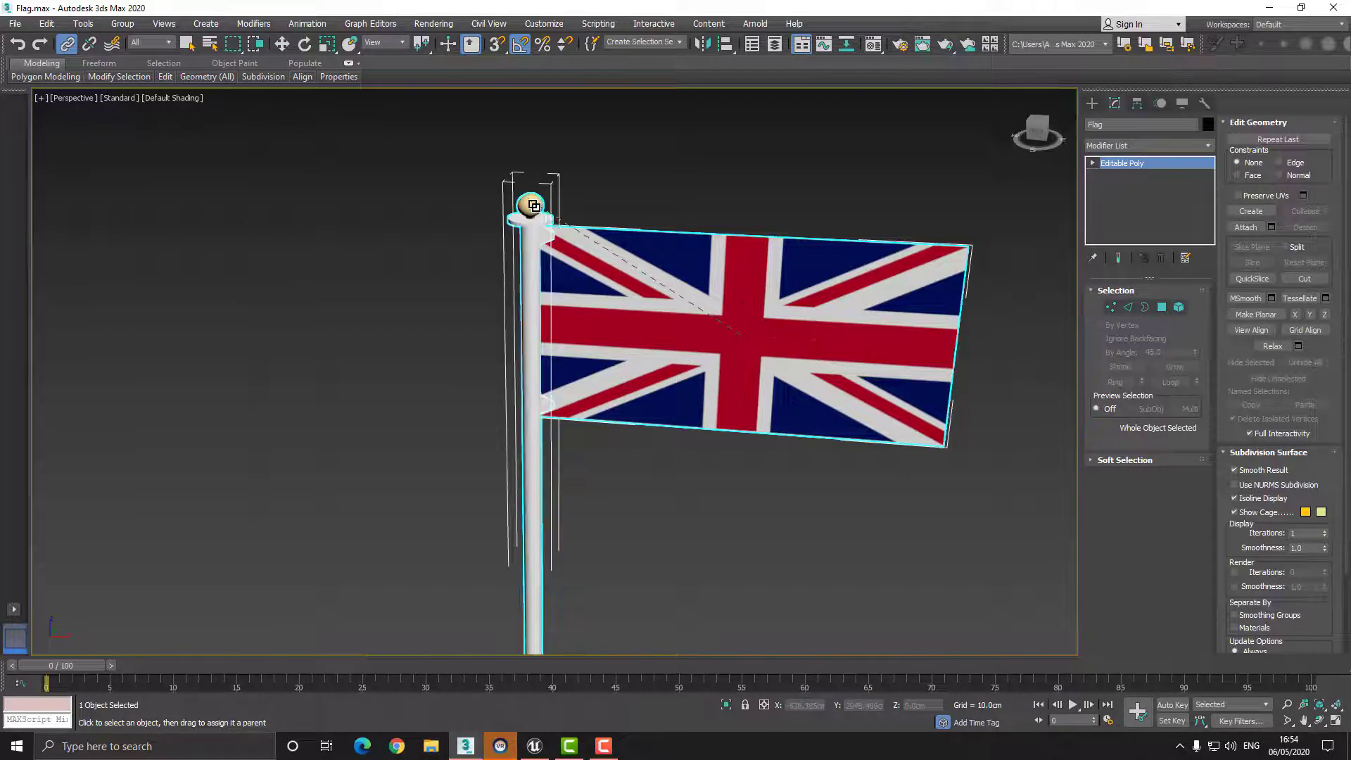
pyautogui.click(282, 44)
pyautogui.click(445, 231)
pyautogui.moveTo(445, 231); pyautogui.dragTo(403, 152, button='middle')
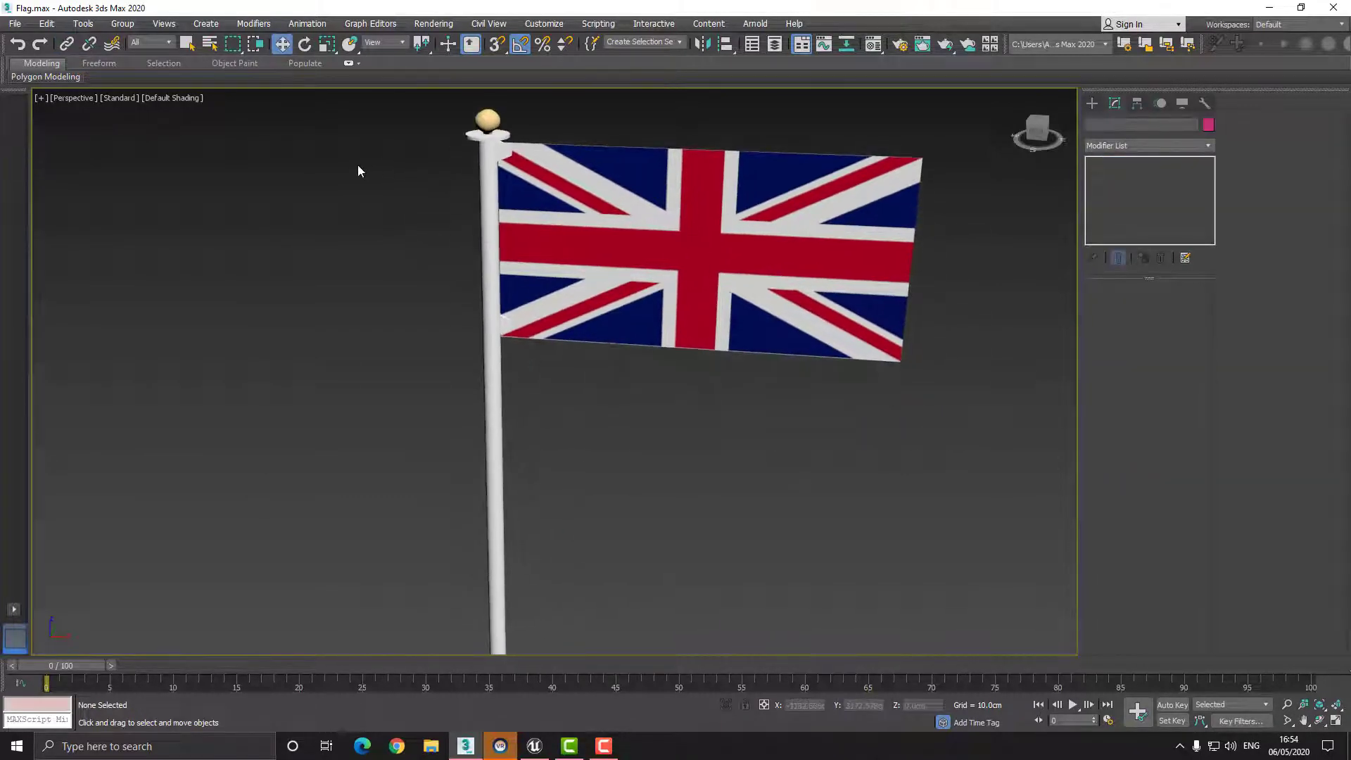
# - Inspect the IDs and names of the Flag and Pole sub-materials in the Multi/Sub-Object material
pyautogui.press('m')
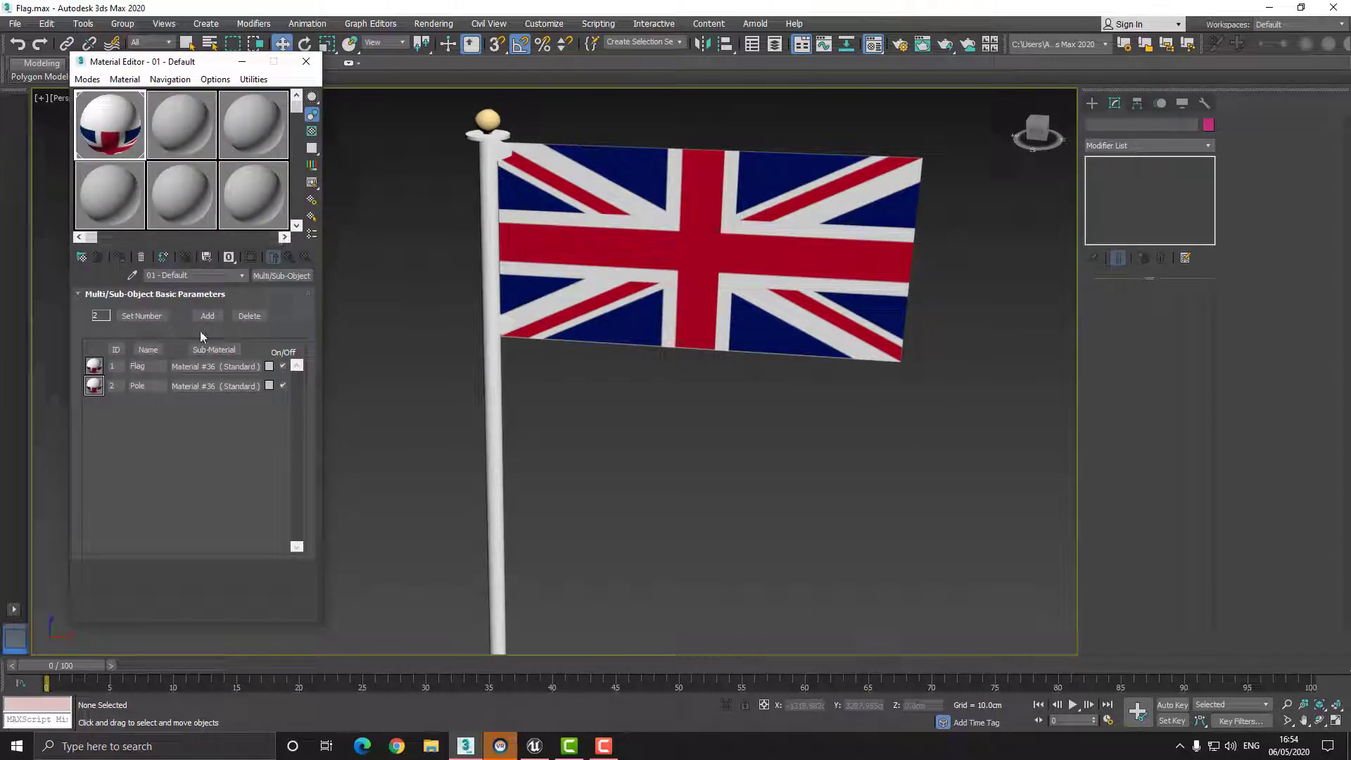
pyautogui.moveTo(158, 70); pyautogui.dragTo(332, 112)
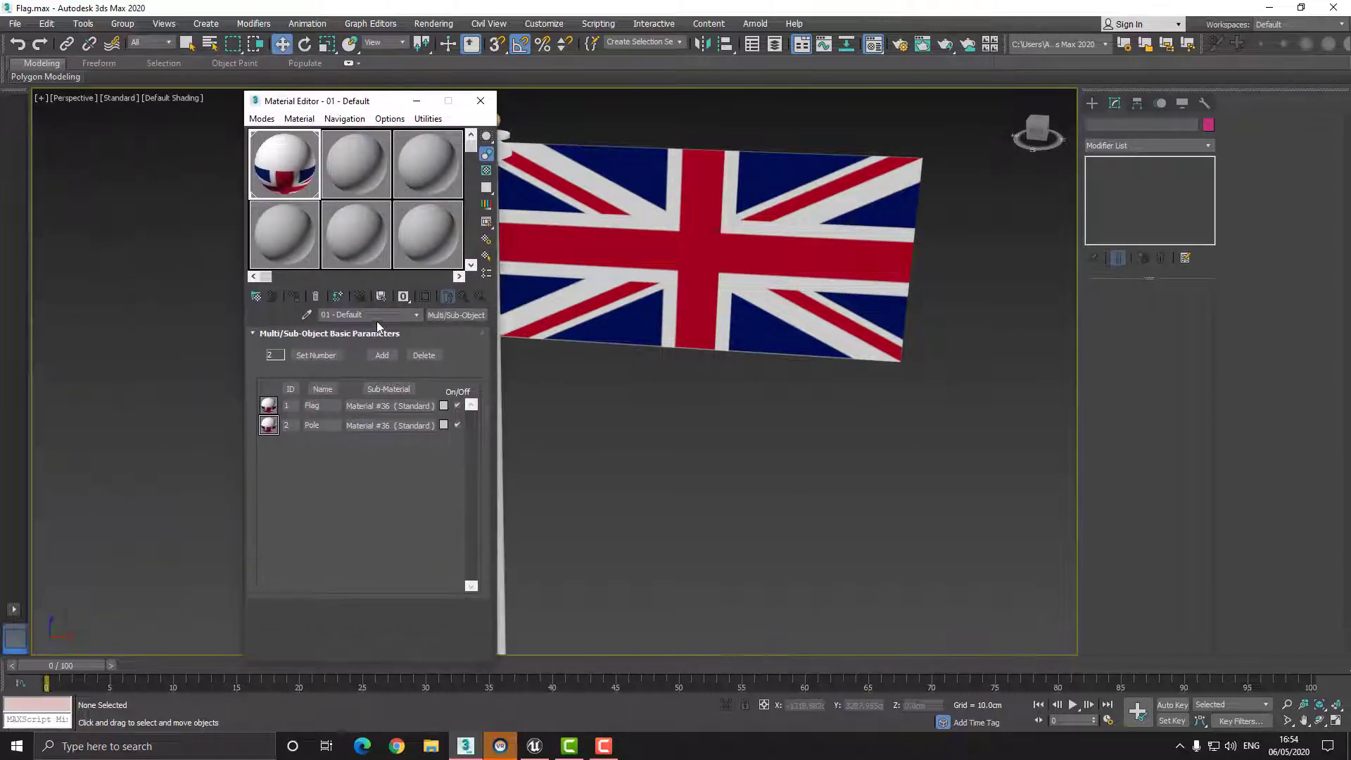
pyautogui.doubleClick(285, 405)
pyautogui.write('2')
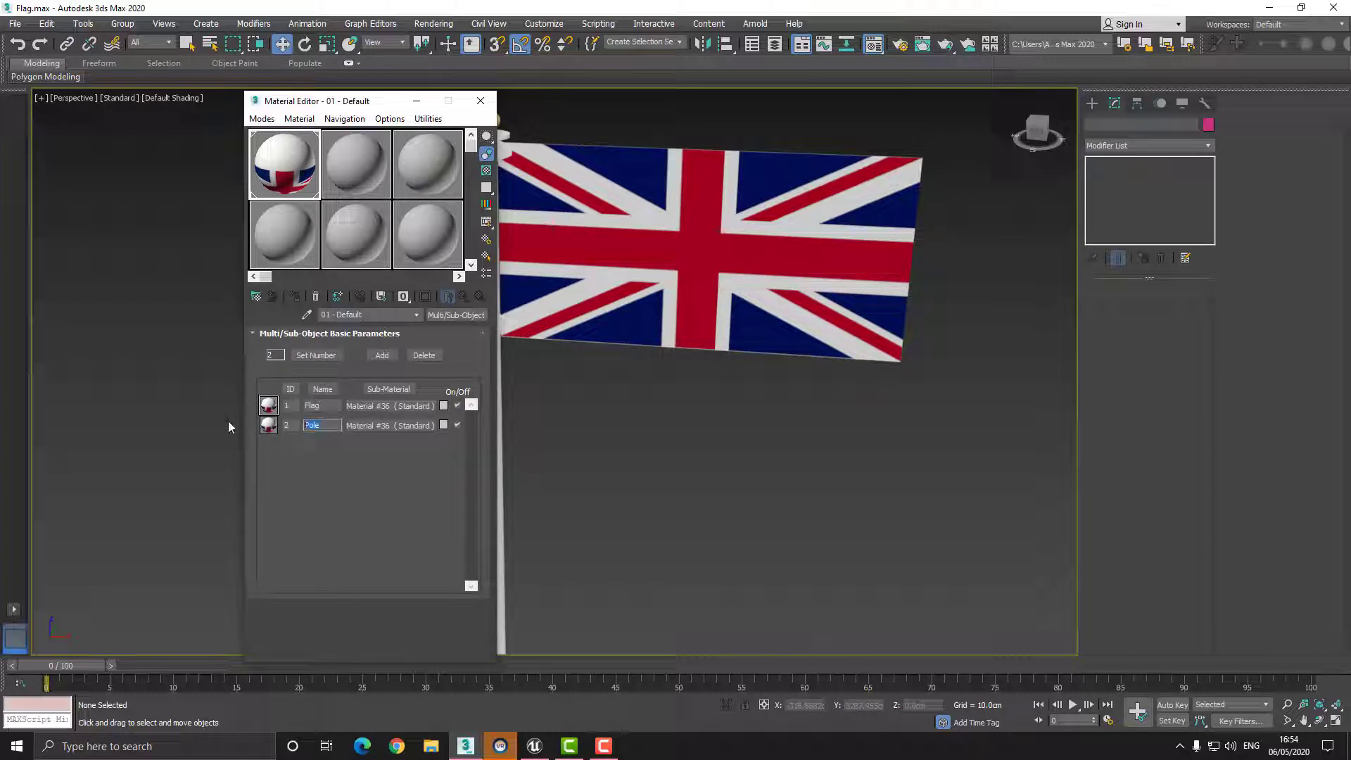
pyautogui.click(480, 100)
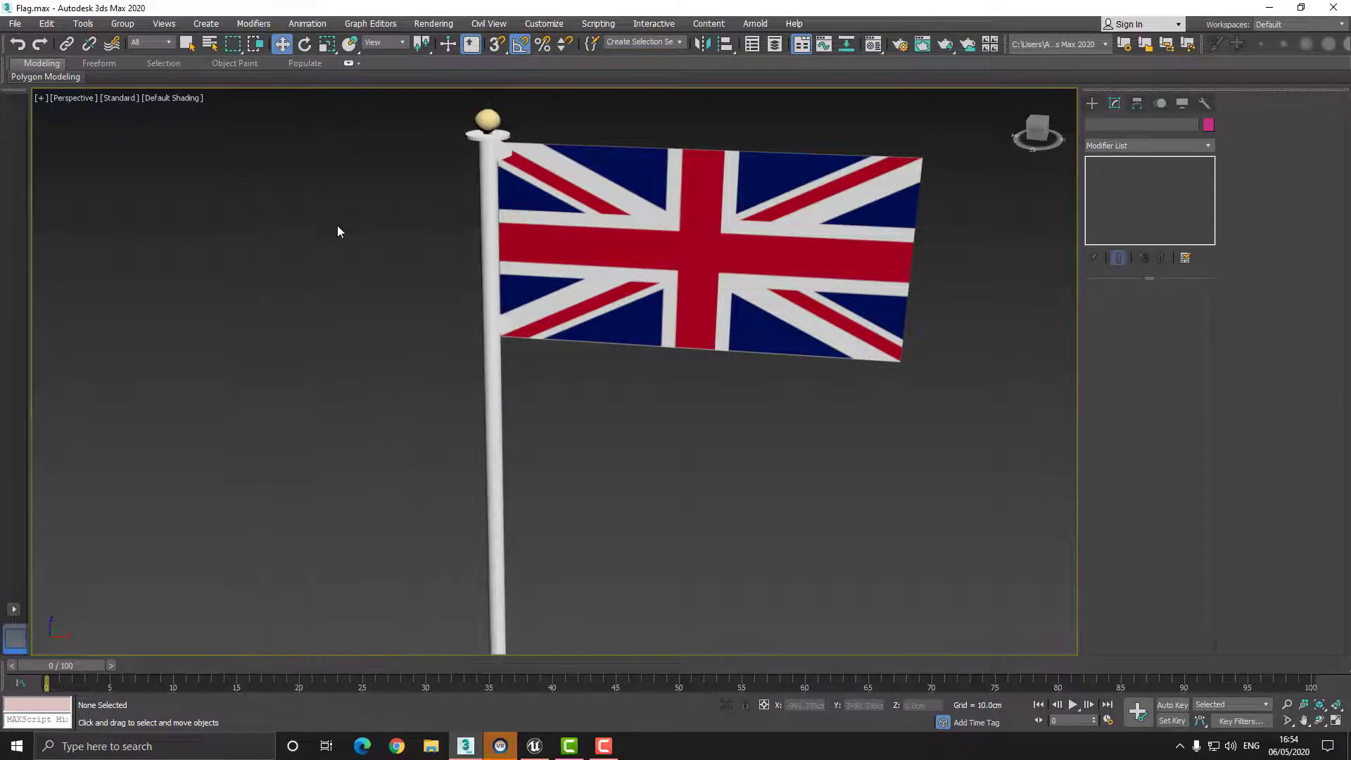
# - Export the whole scene as Flag.fbx into the Desktop's Flag folder, replacing the existing file and keeping the current FBX export options
pyautogui.moveTo(337, 226); pyautogui.dragTo(367, 258, button='middle')
pyautogui.scroll(-5, 373, 281)
pyautogui.moveTo(383, 314); pyautogui.dragTo(425, 265, button='middle')
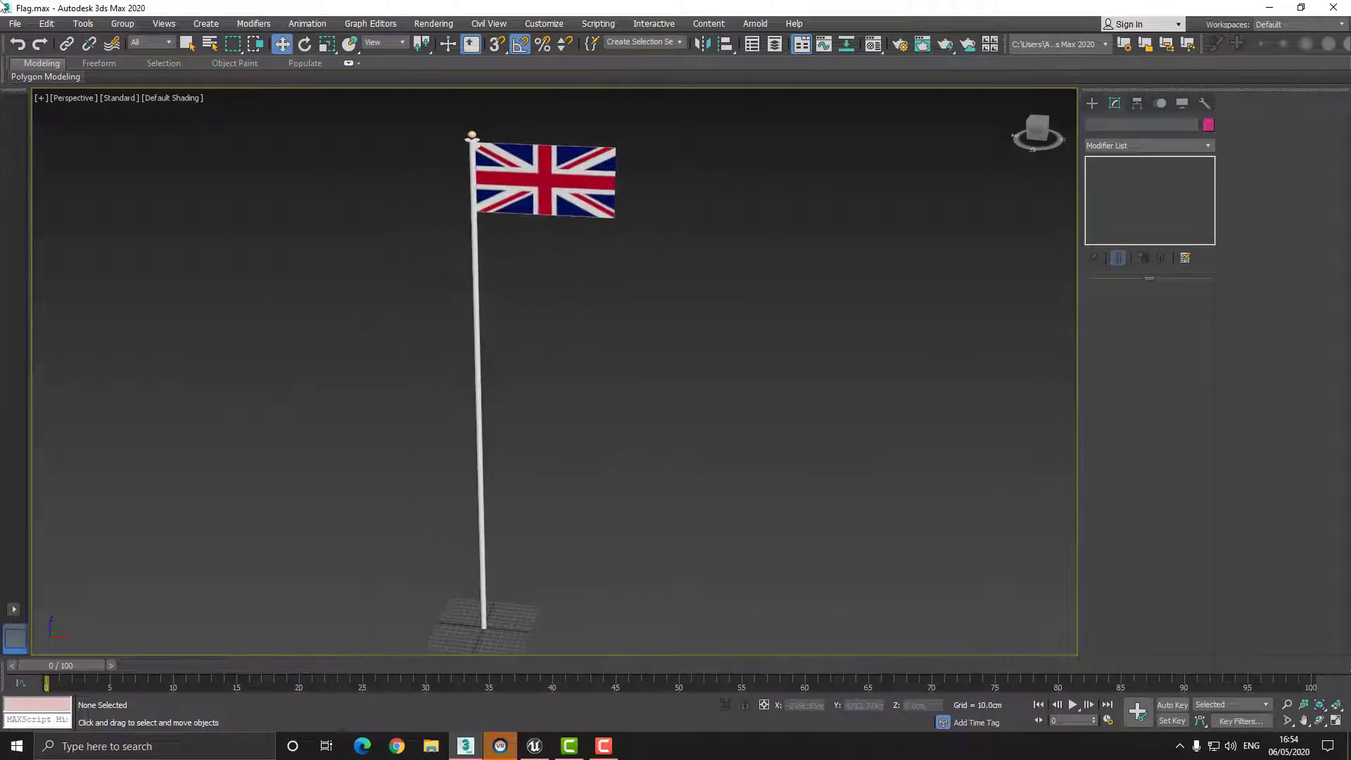
pyautogui.click(6, 26)
pyautogui.moveTo(45, 234)
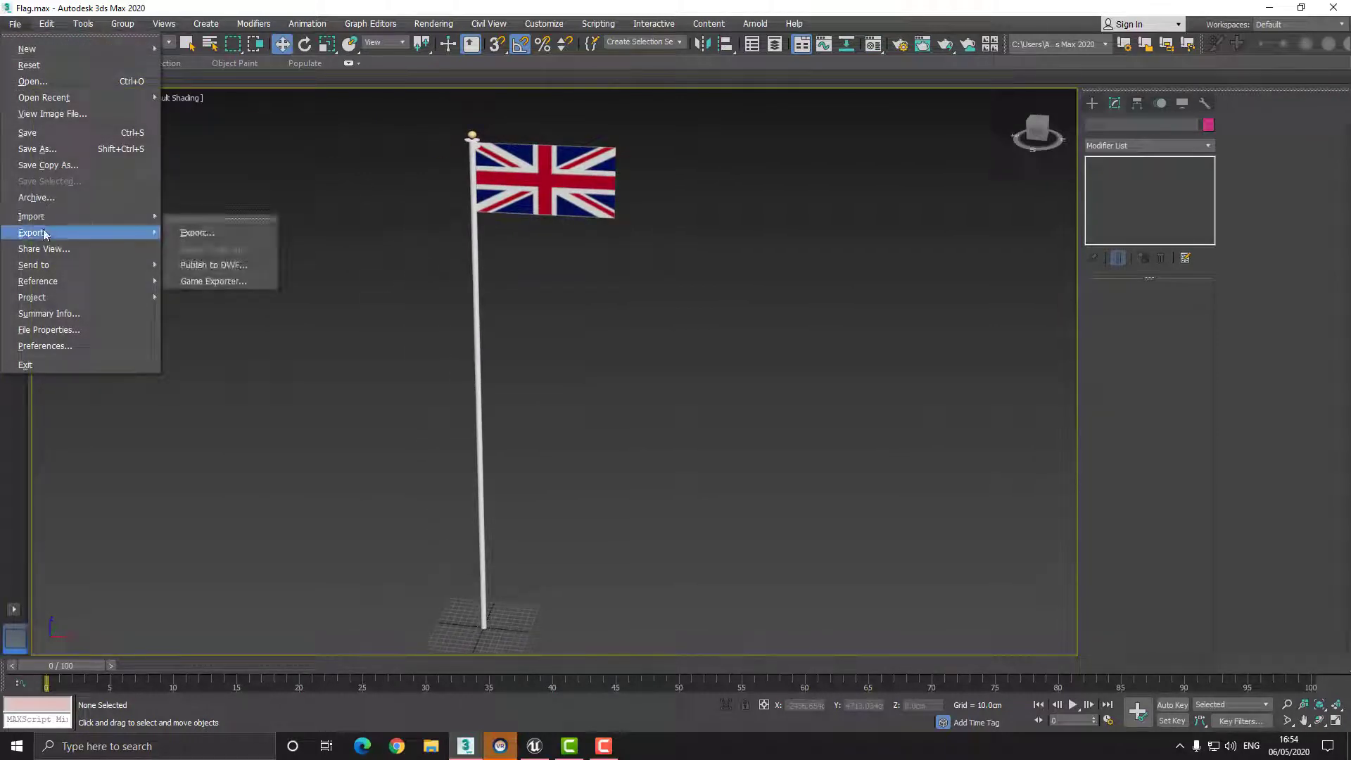
pyautogui.click(198, 233)
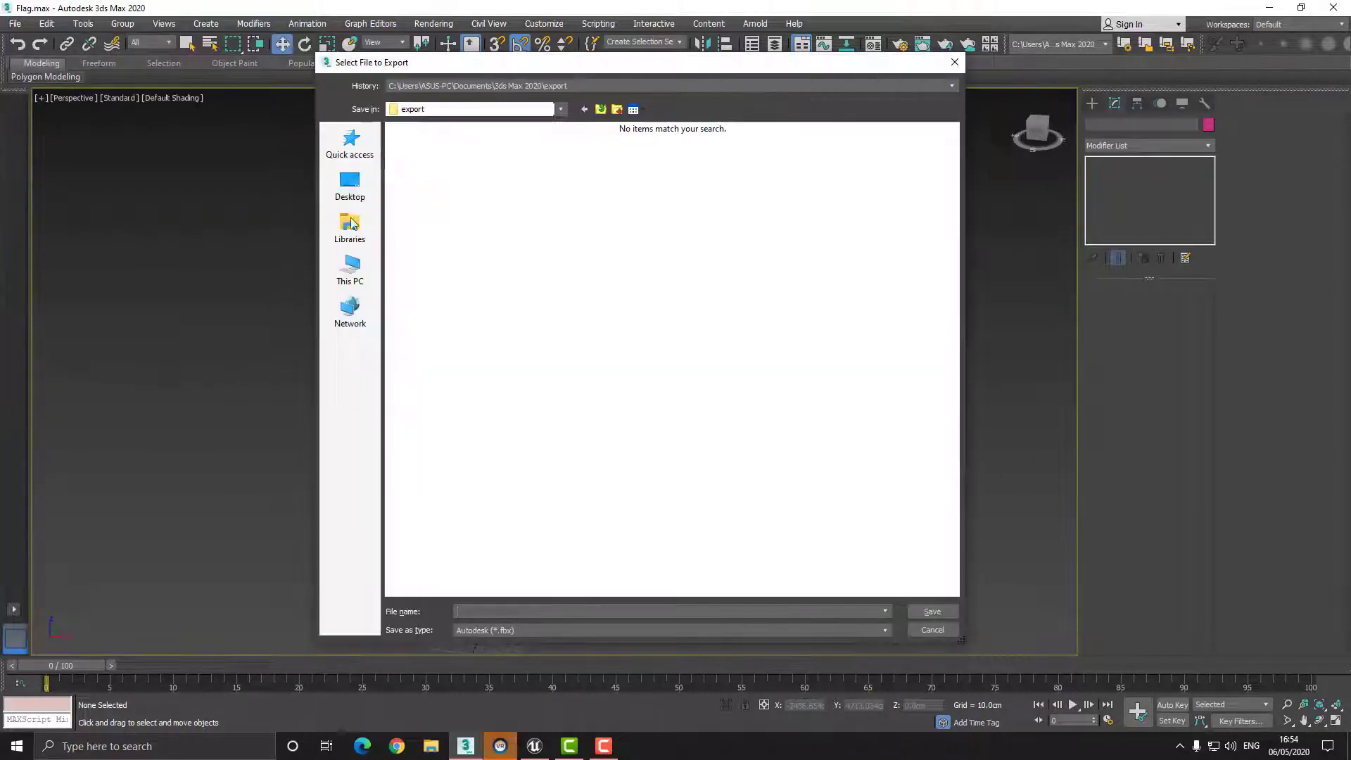
pyautogui.click(337, 192)
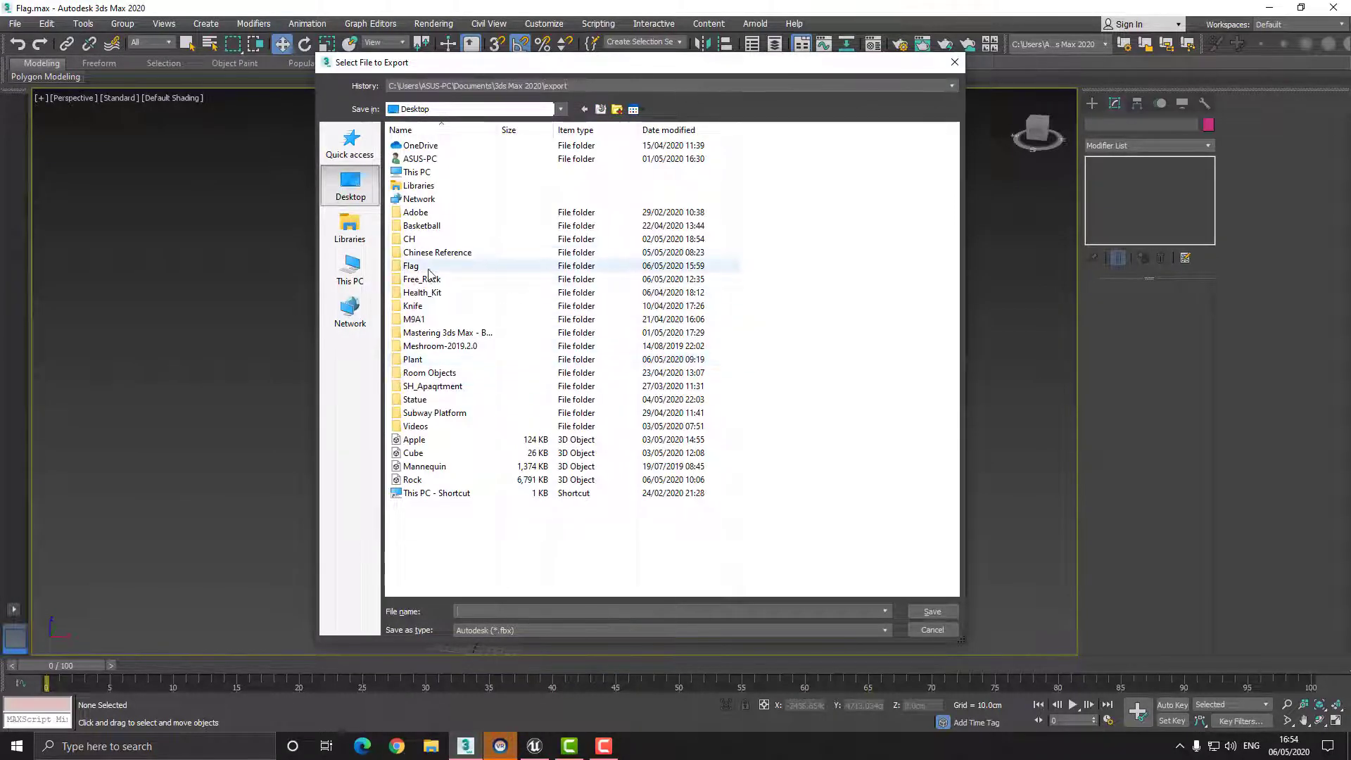
pyautogui.doubleClick(442, 266)
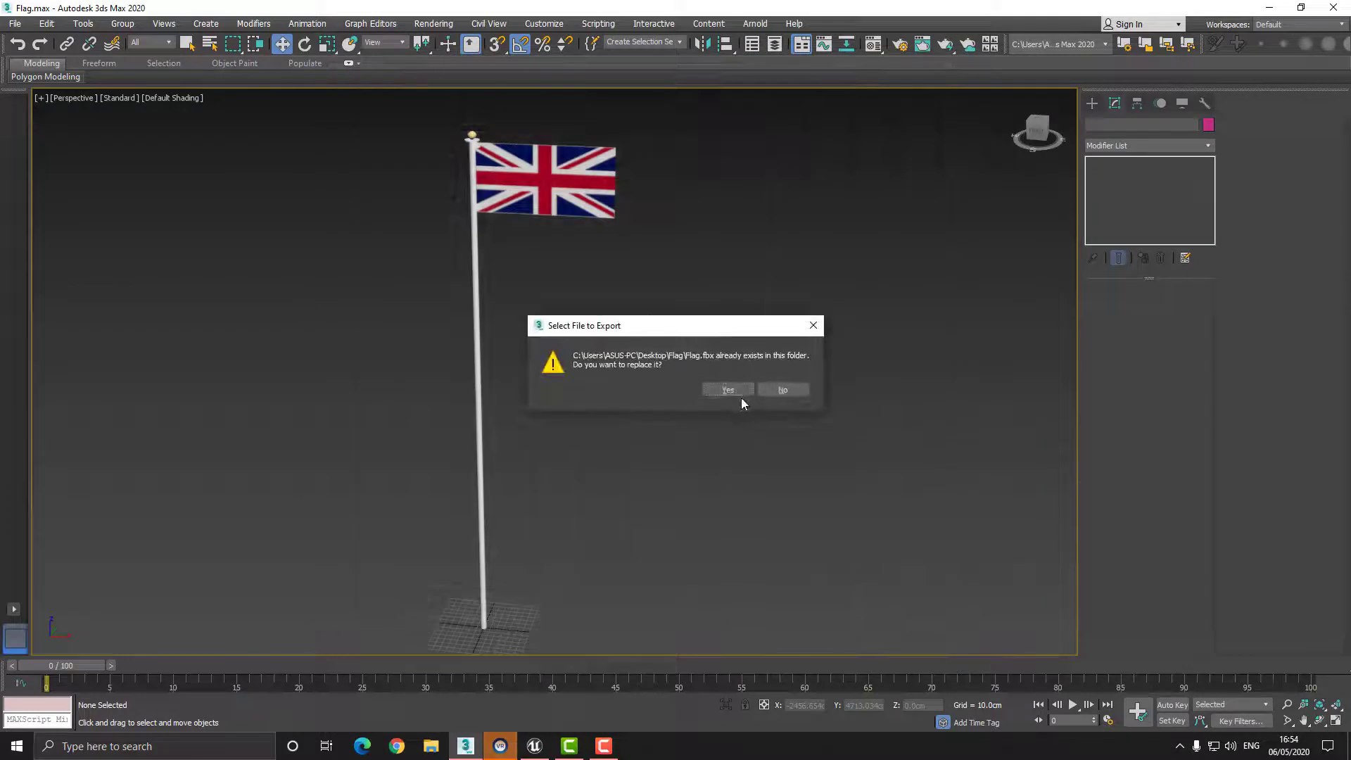
pyautogui.click(731, 391)
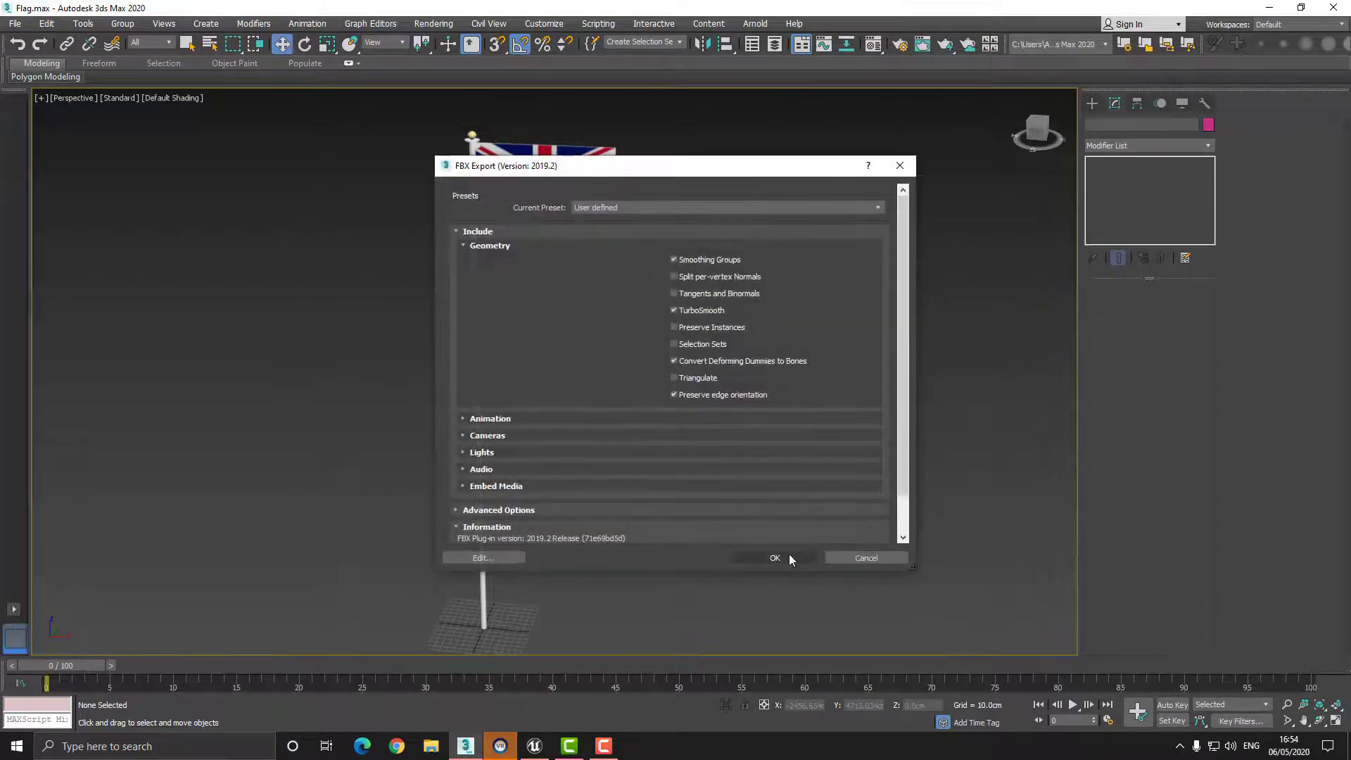
pyautogui.click(775, 557)
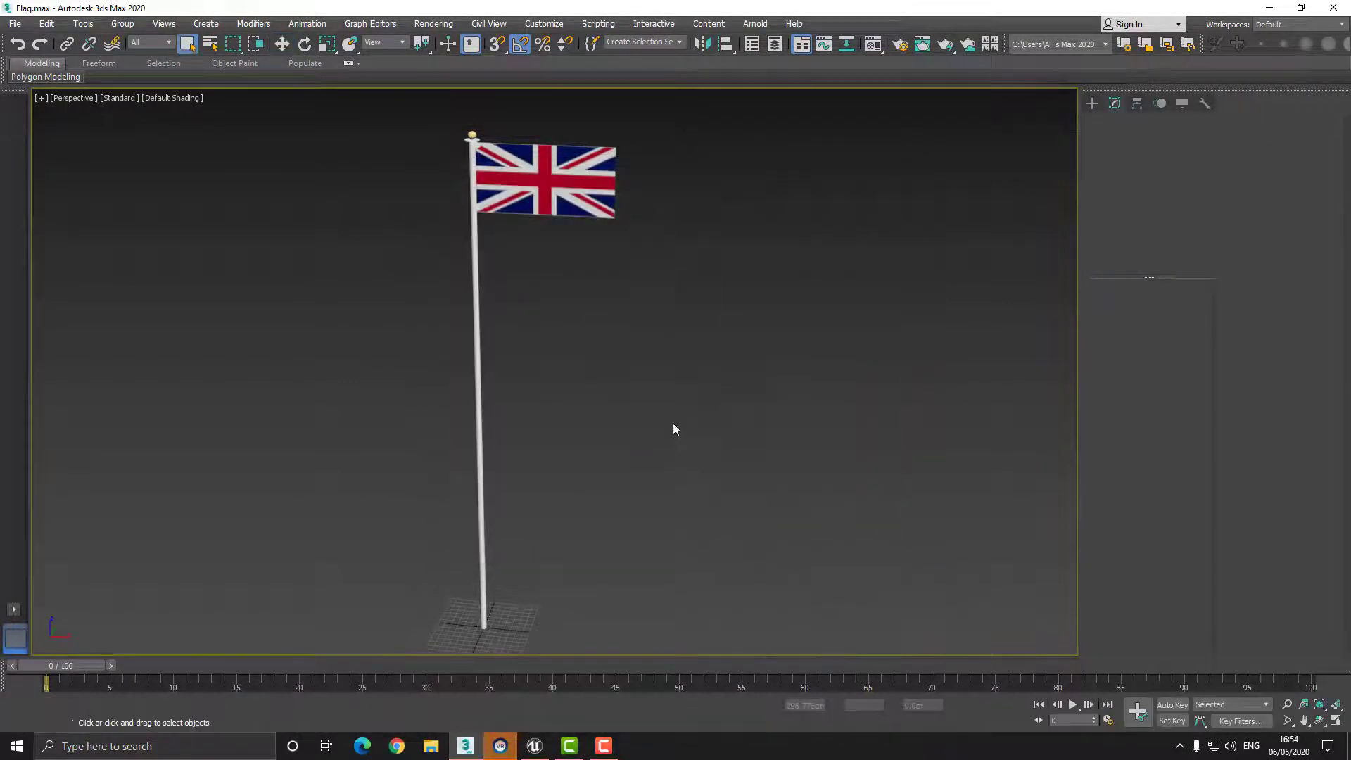
# - Switch to Unreal Editor, create a folder named Flag in the root Content folder and open it
pyautogui.click(534, 746)
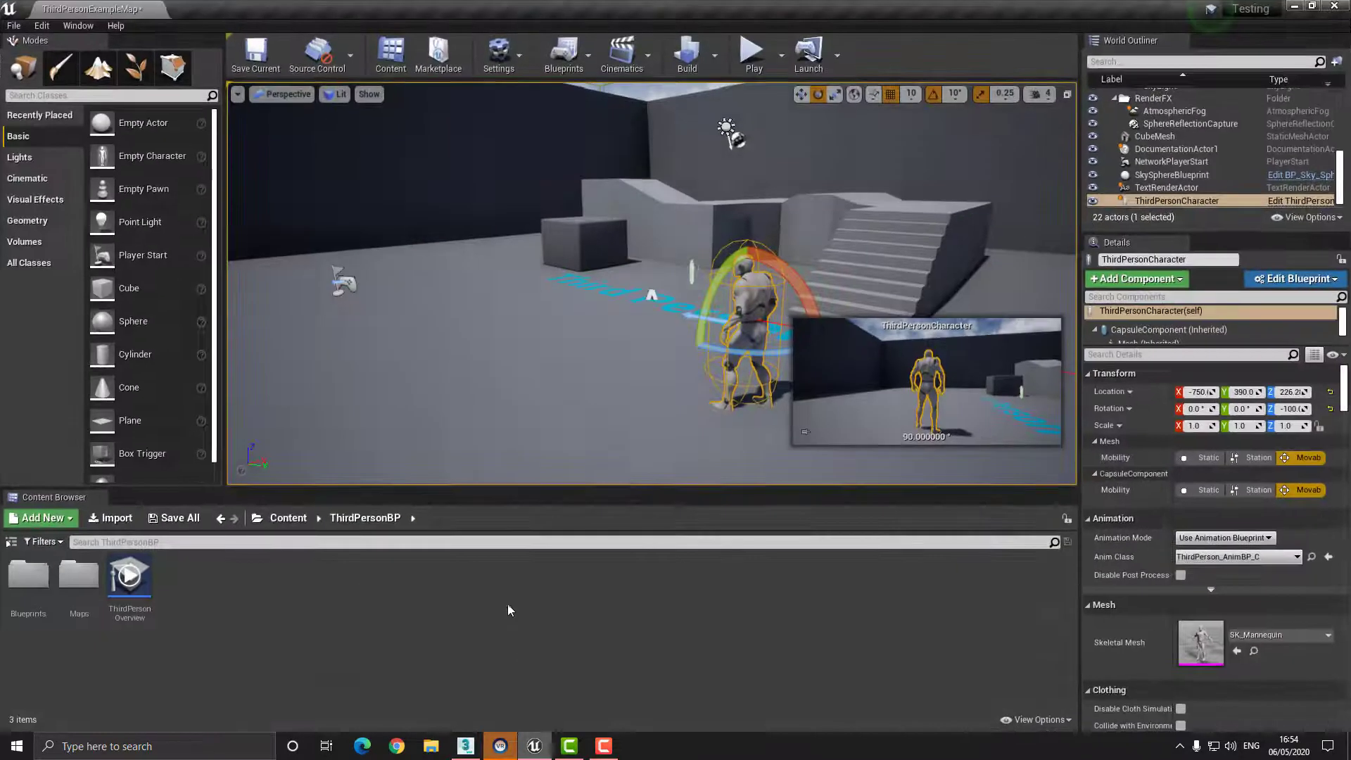
pyautogui.moveTo(551, 388)
pyautogui.mouseDown(button='right')
pyautogui.moveTo(471, 389)
pyautogui.moveTo(475, 371)
pyautogui.moveTo(535, 405)
pyautogui.mouseUp(button='right')
pyautogui.click(289, 518)
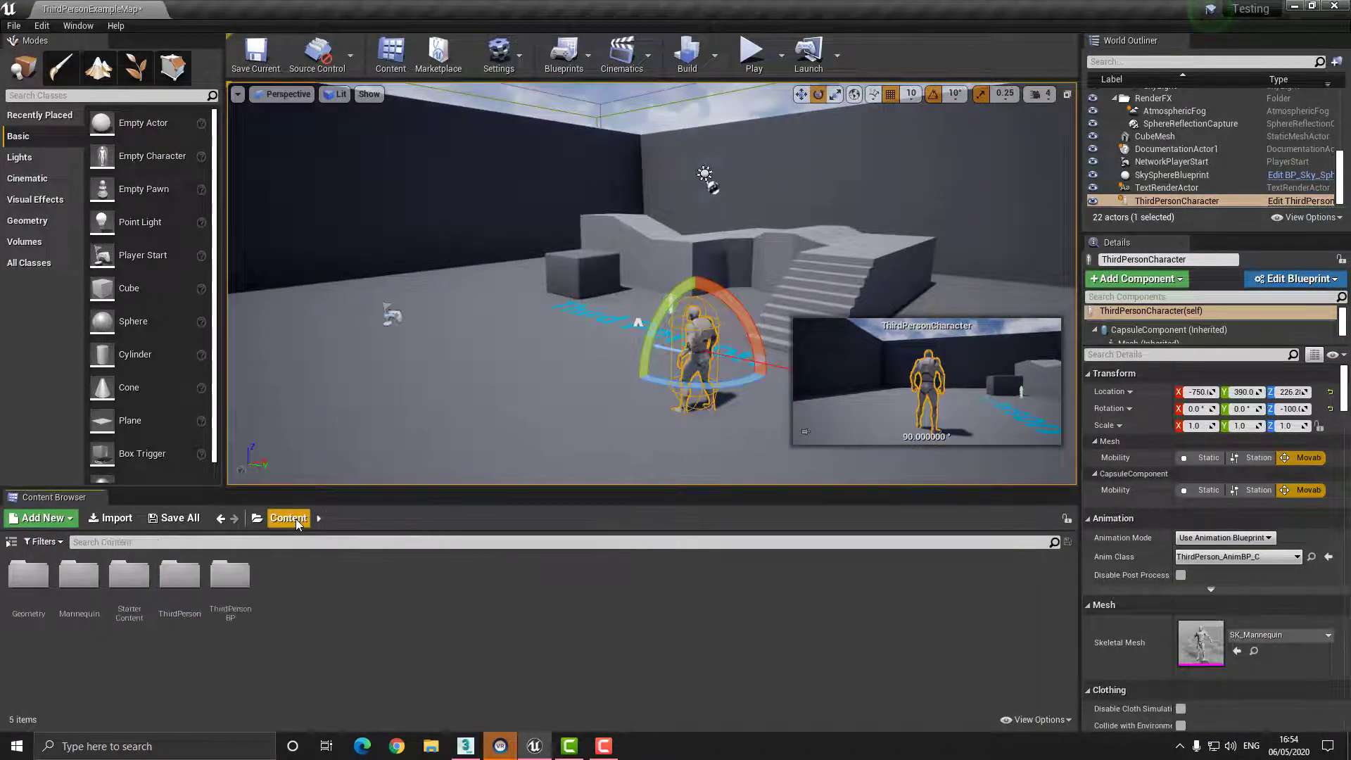
pyautogui.rightClick(318, 591)
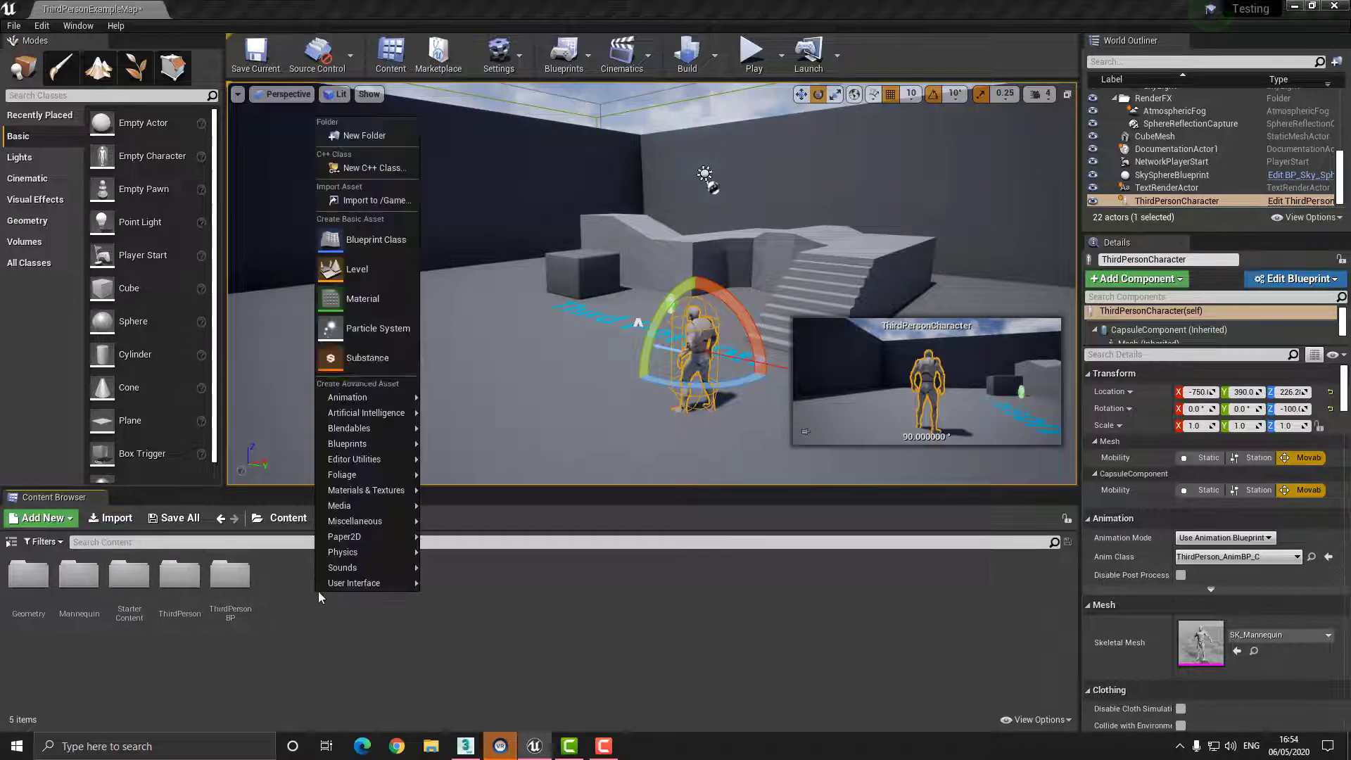
pyautogui.click(366, 135)
pyautogui.write('Flag')
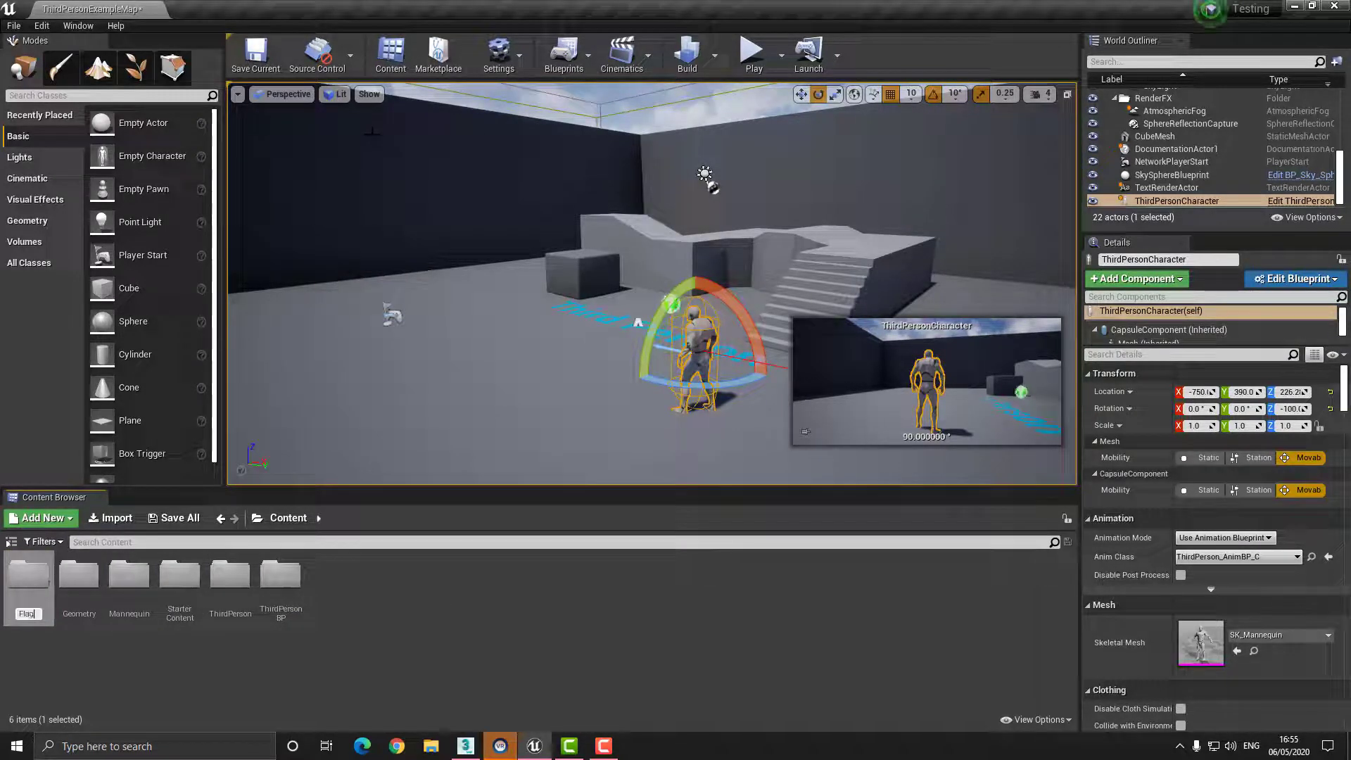
pyautogui.press('Return')
pyautogui.doubleClick(28, 584)
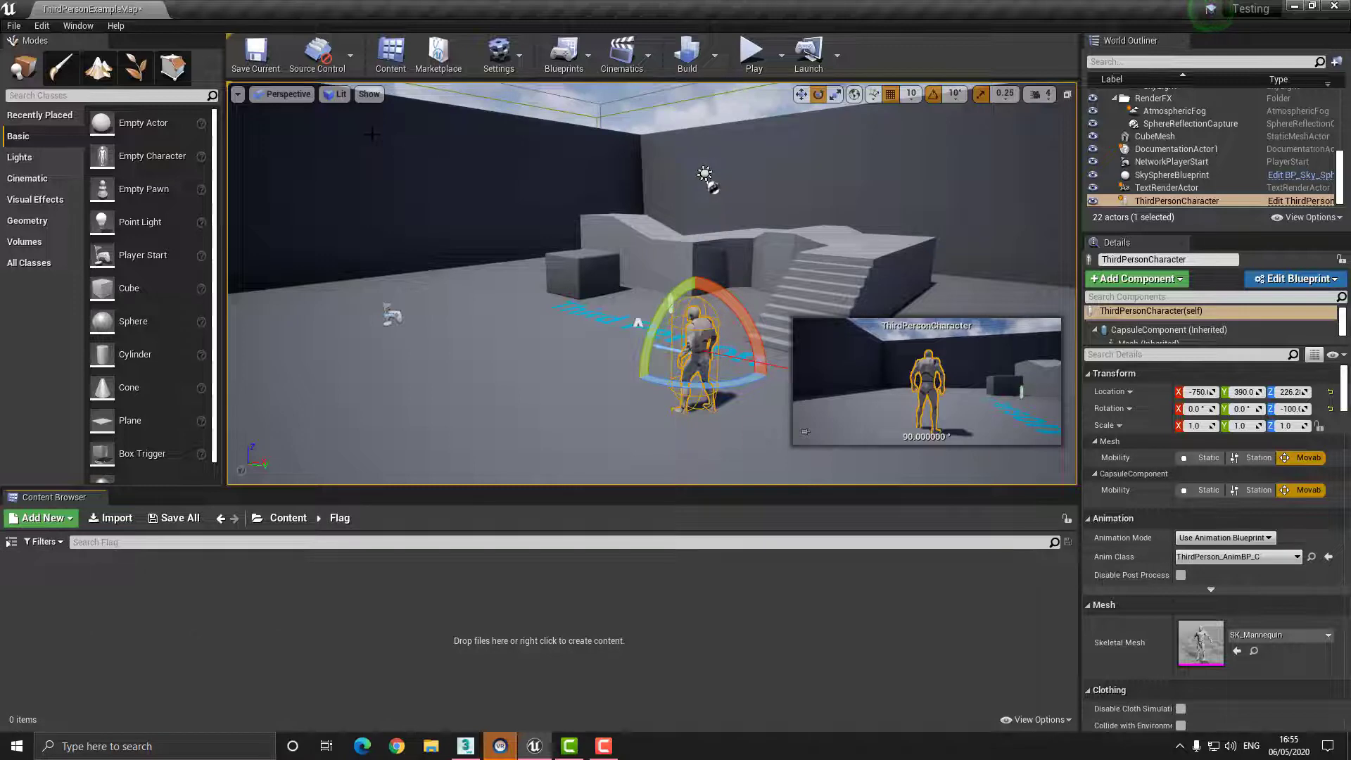
# - Import Flag.fbx from the Desktop's Flag folder into the Flag content folder with Skeletal Mesh enabled, and dismiss the message log
pyautogui.rightClick(348, 607)
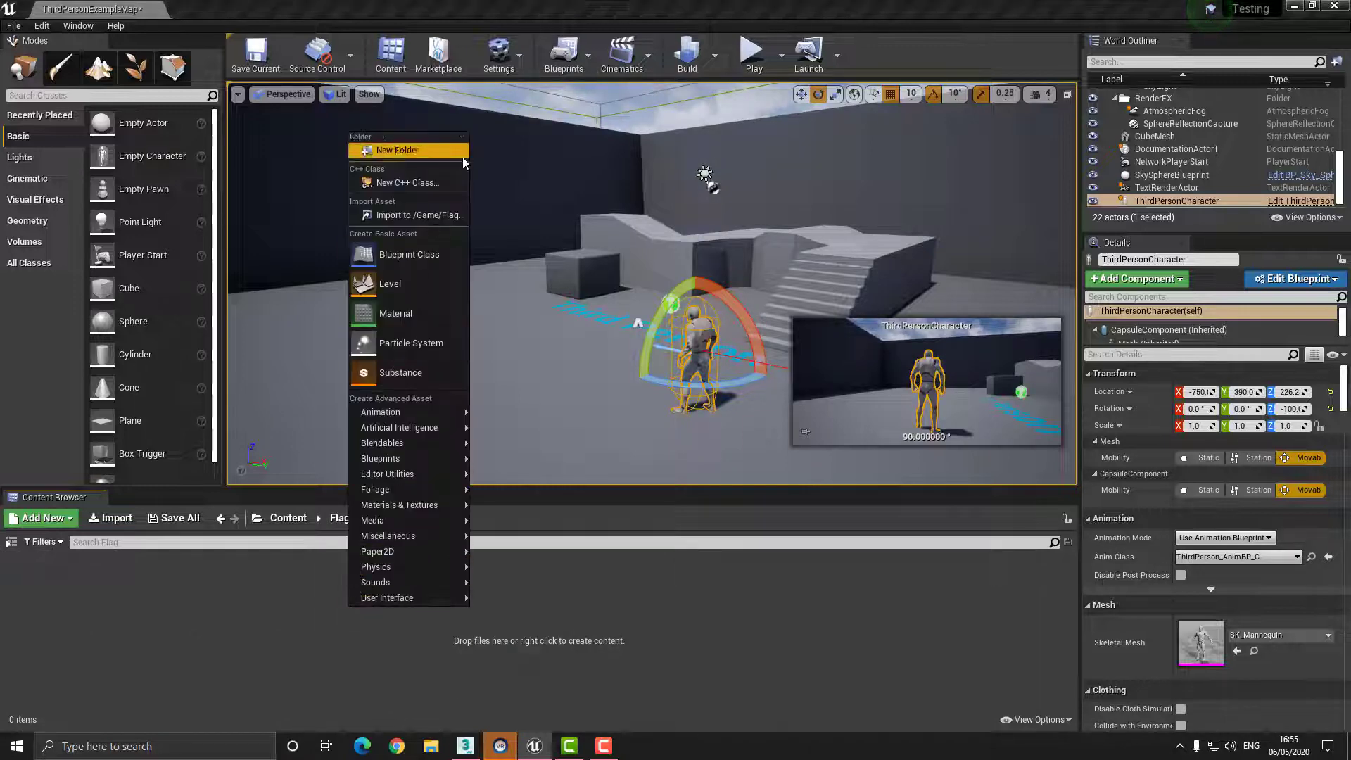
pyautogui.click(420, 215)
pyautogui.click(387, 218)
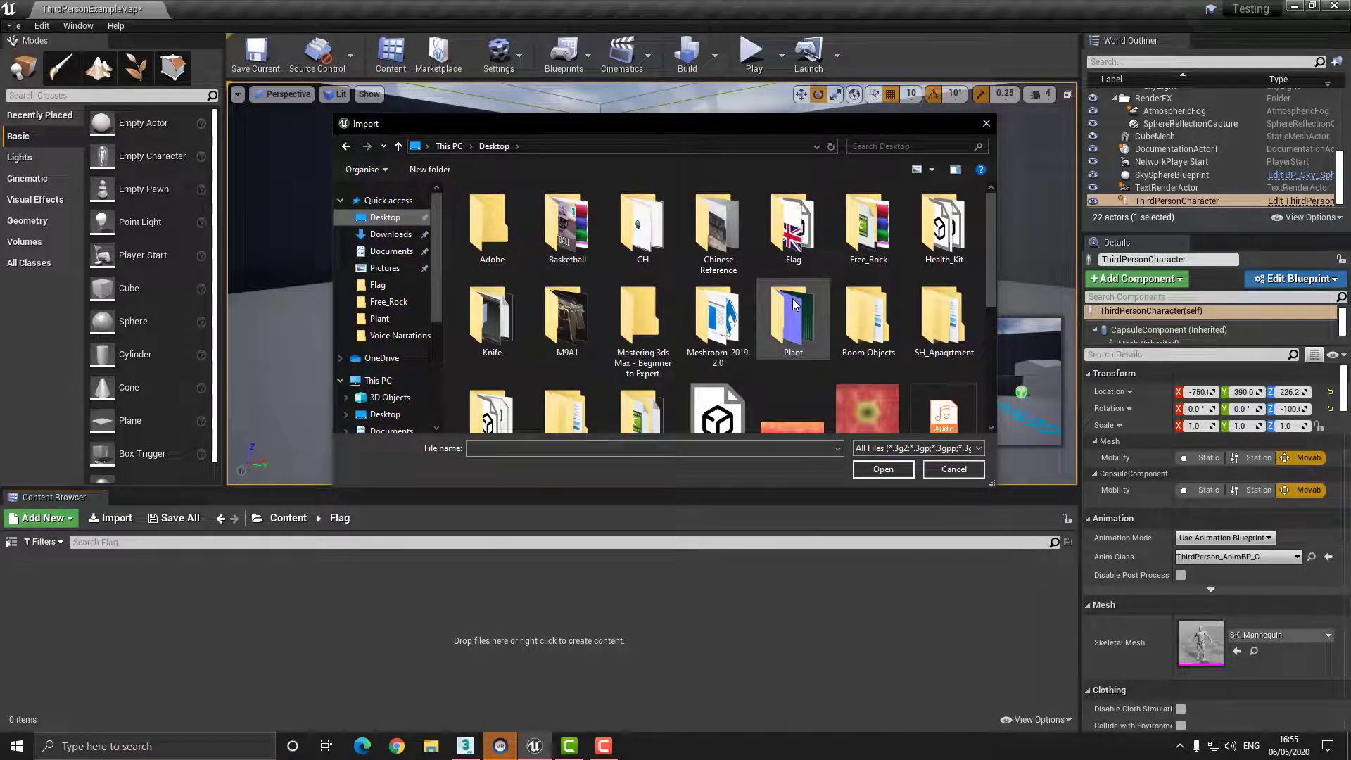
pyautogui.scroll(-2, 987, 264)
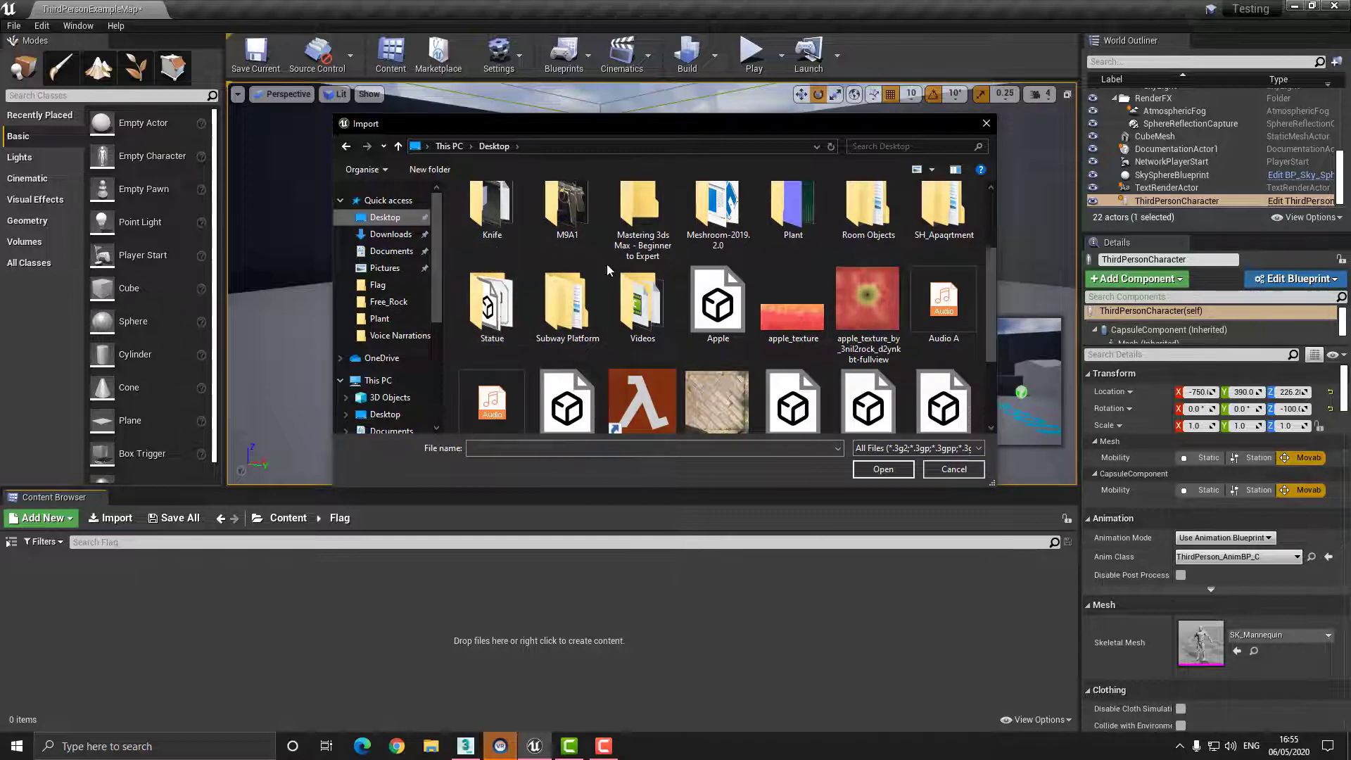
pyautogui.moveTo(994, 304); pyautogui.dragTo(993, 241)
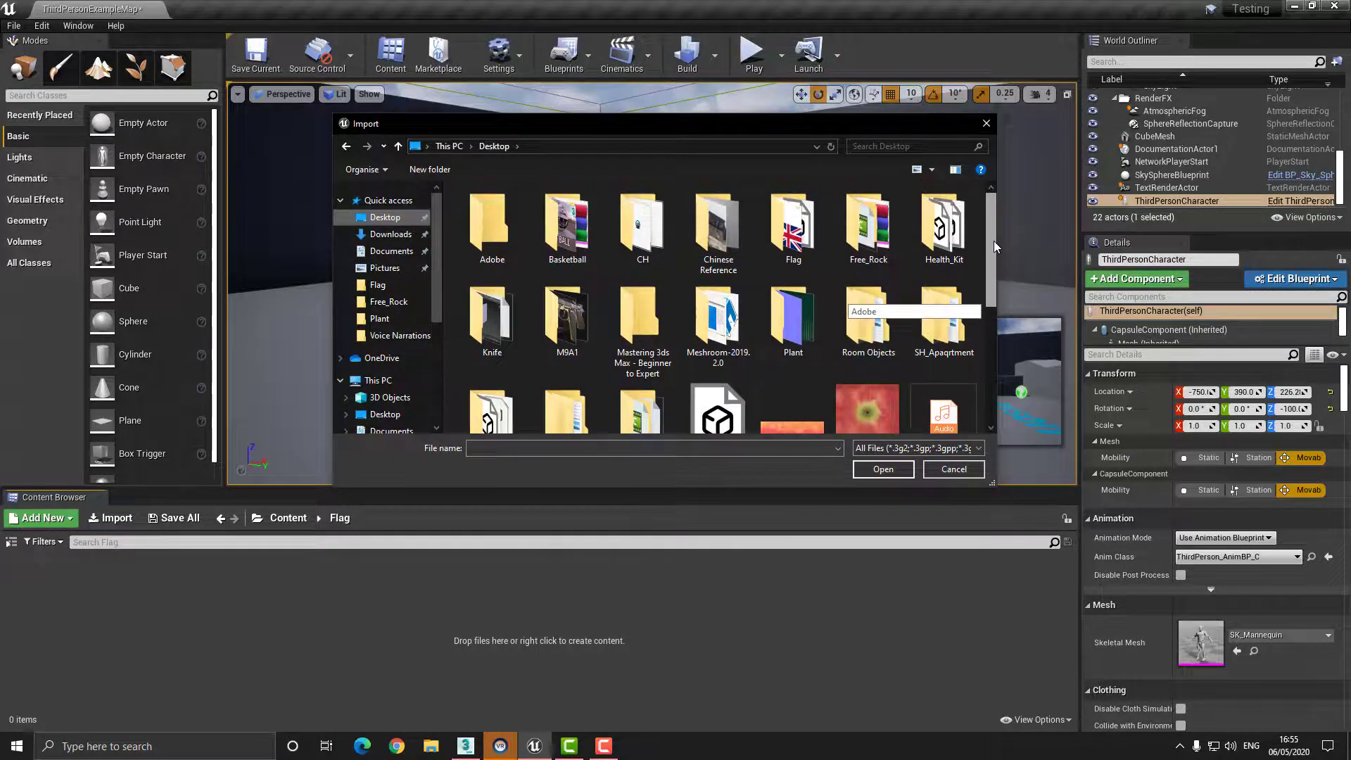
pyautogui.doubleClick(793, 228)
pyautogui.doubleClick(583, 245)
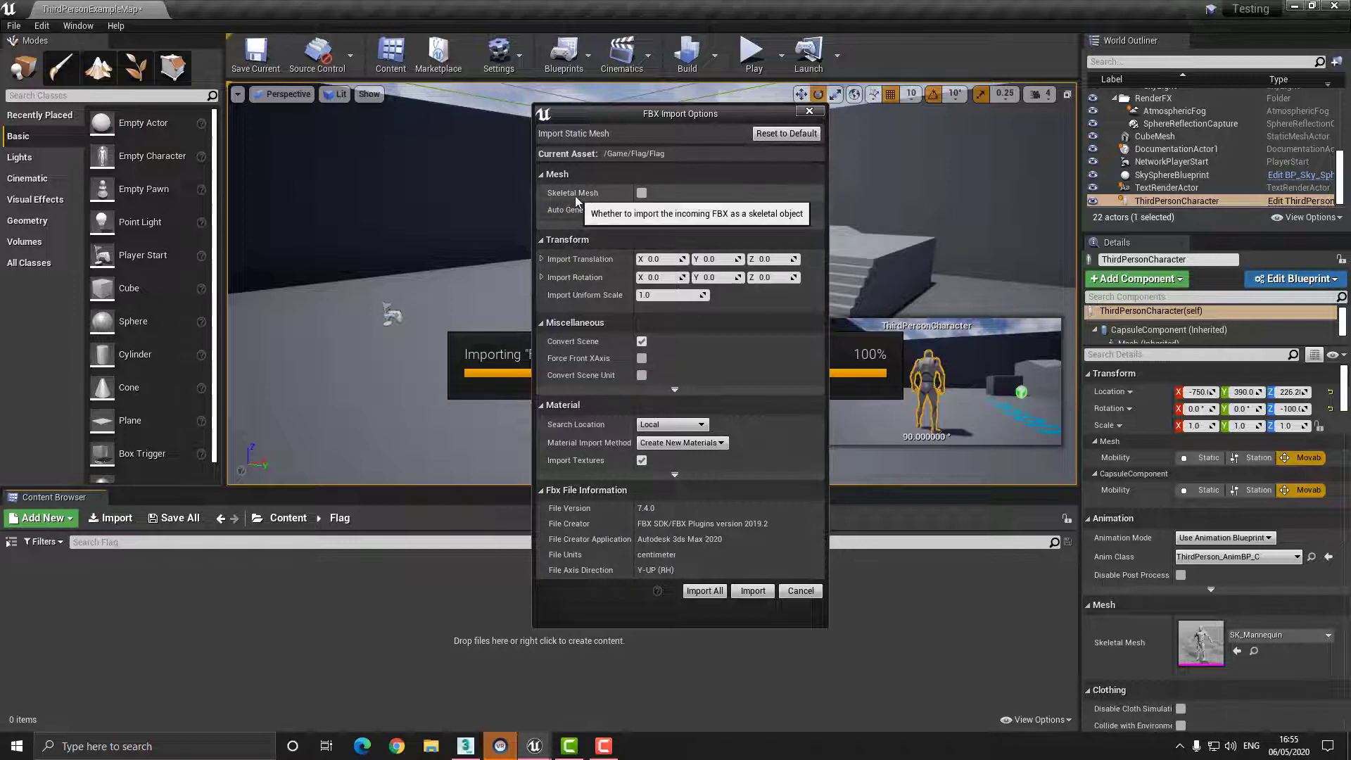
pyautogui.click(641, 192)
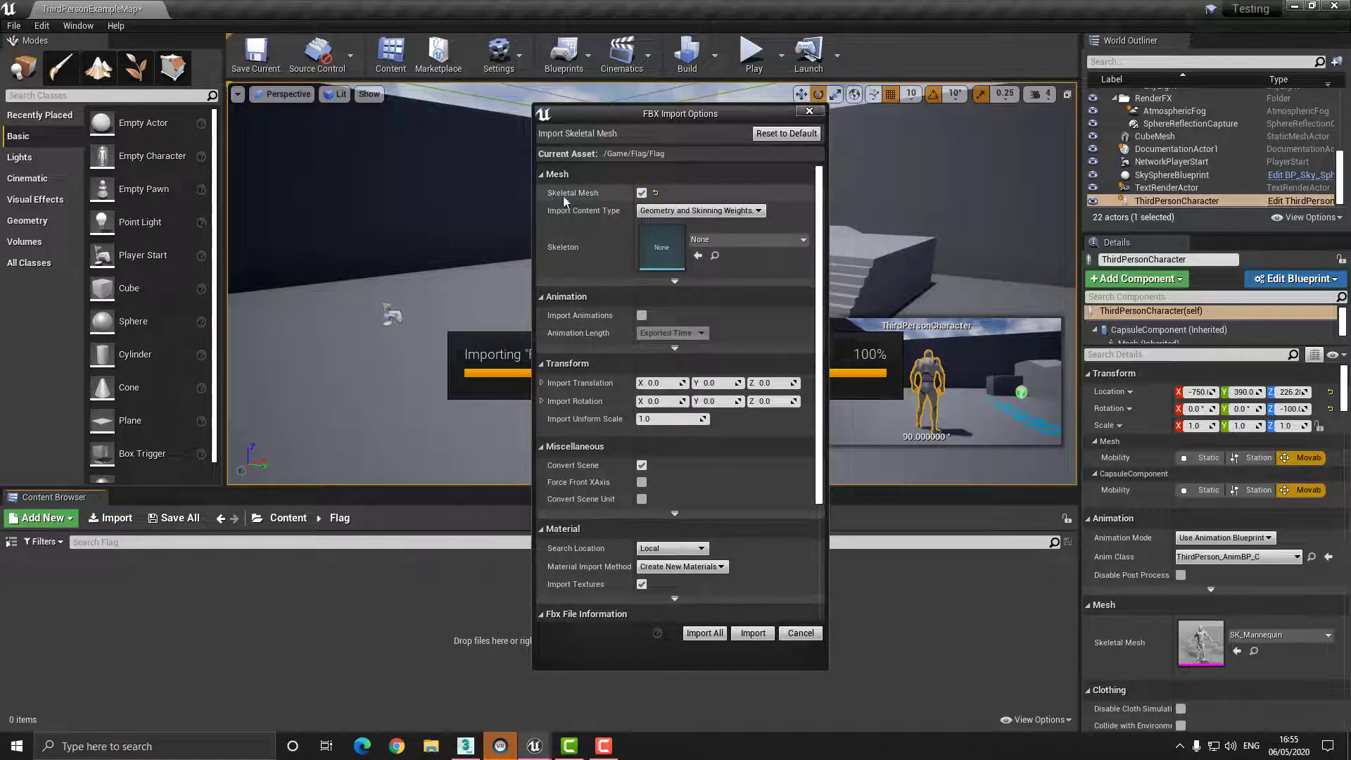
pyautogui.click(753, 633)
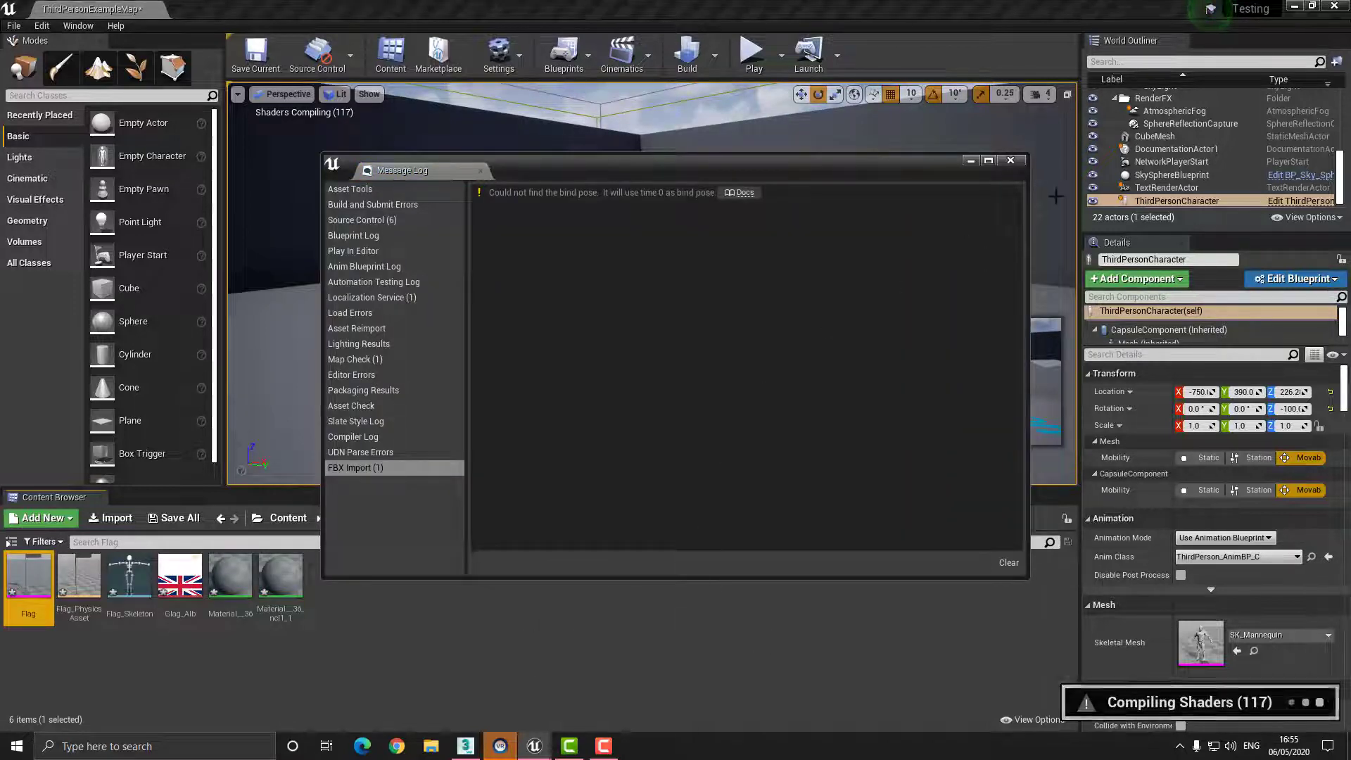
pyautogui.click(1011, 162)
pyautogui.click(451, 601)
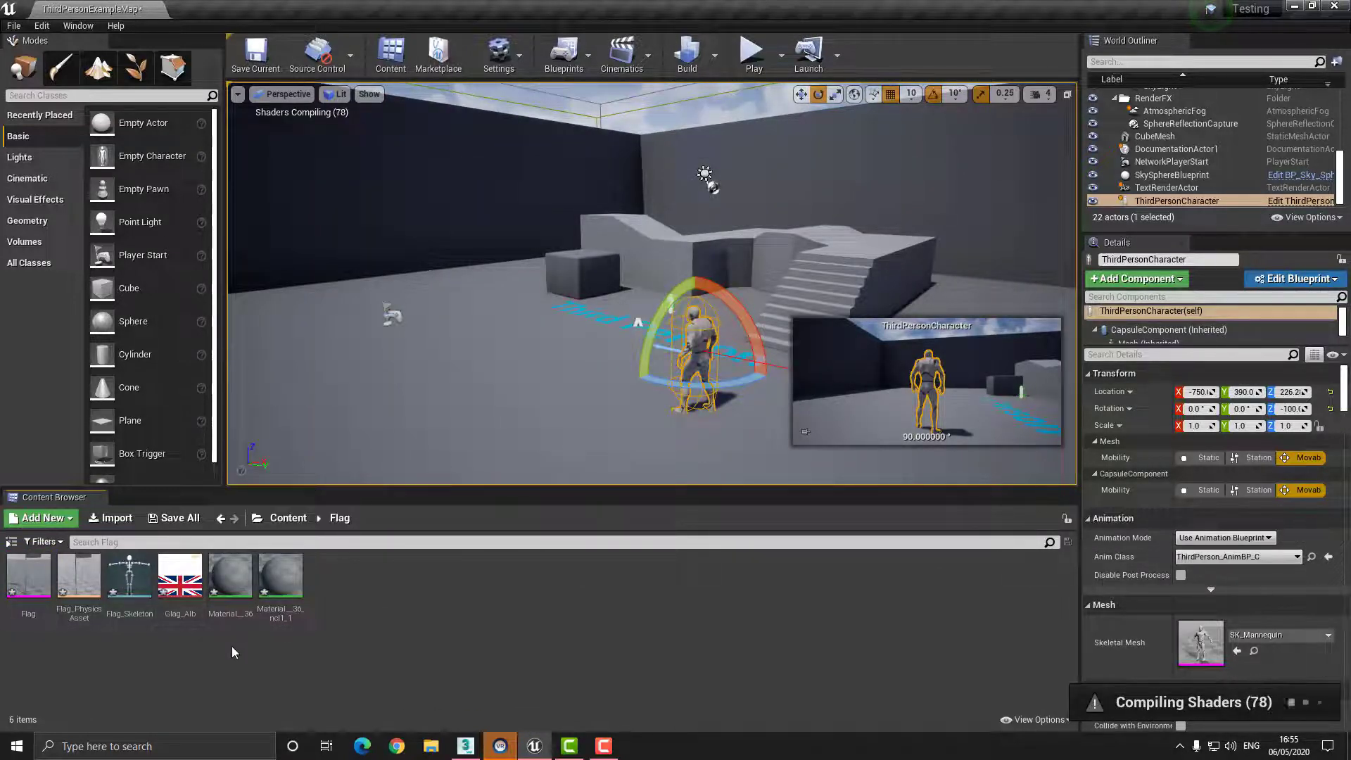
# - Rename the Material__36 material in the Flag folder to Flag_M
pyautogui.doubleClick(232, 615)
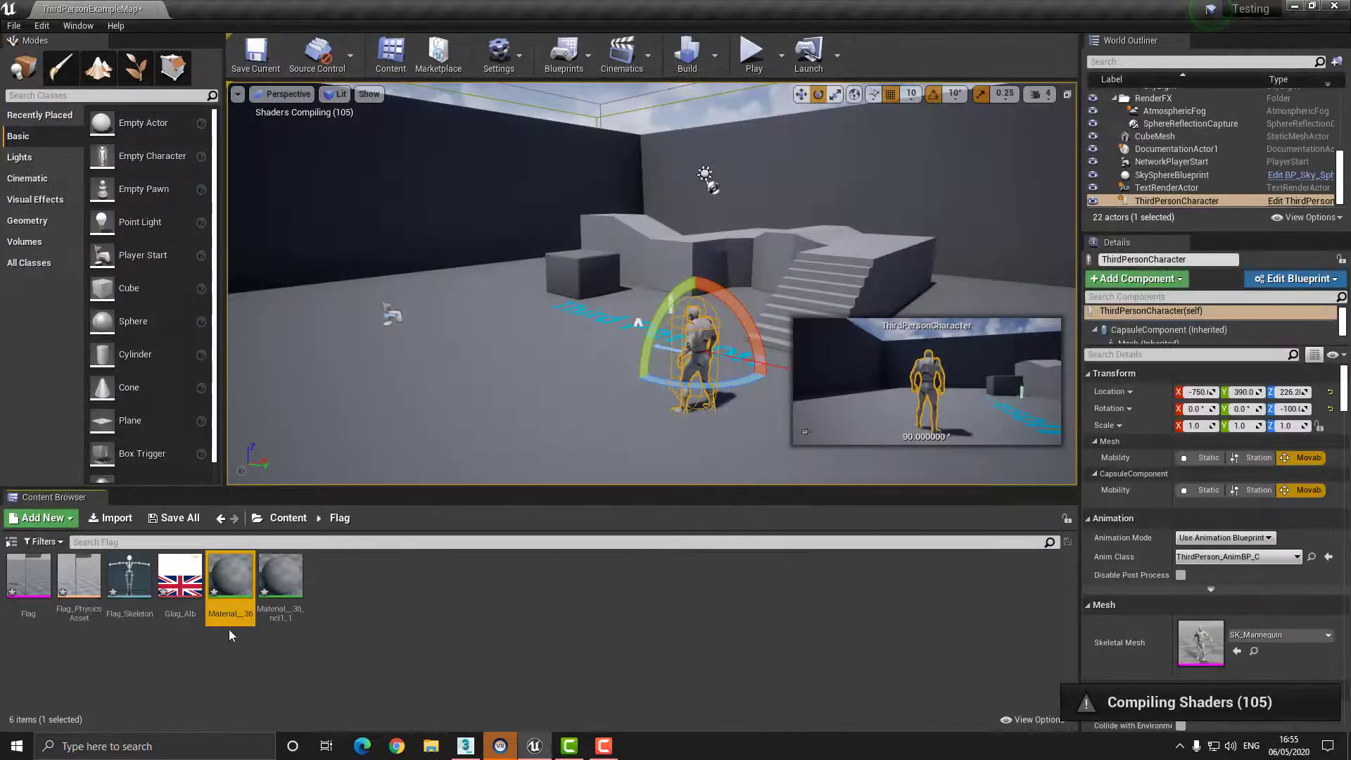
pyautogui.rightClick(228, 627)
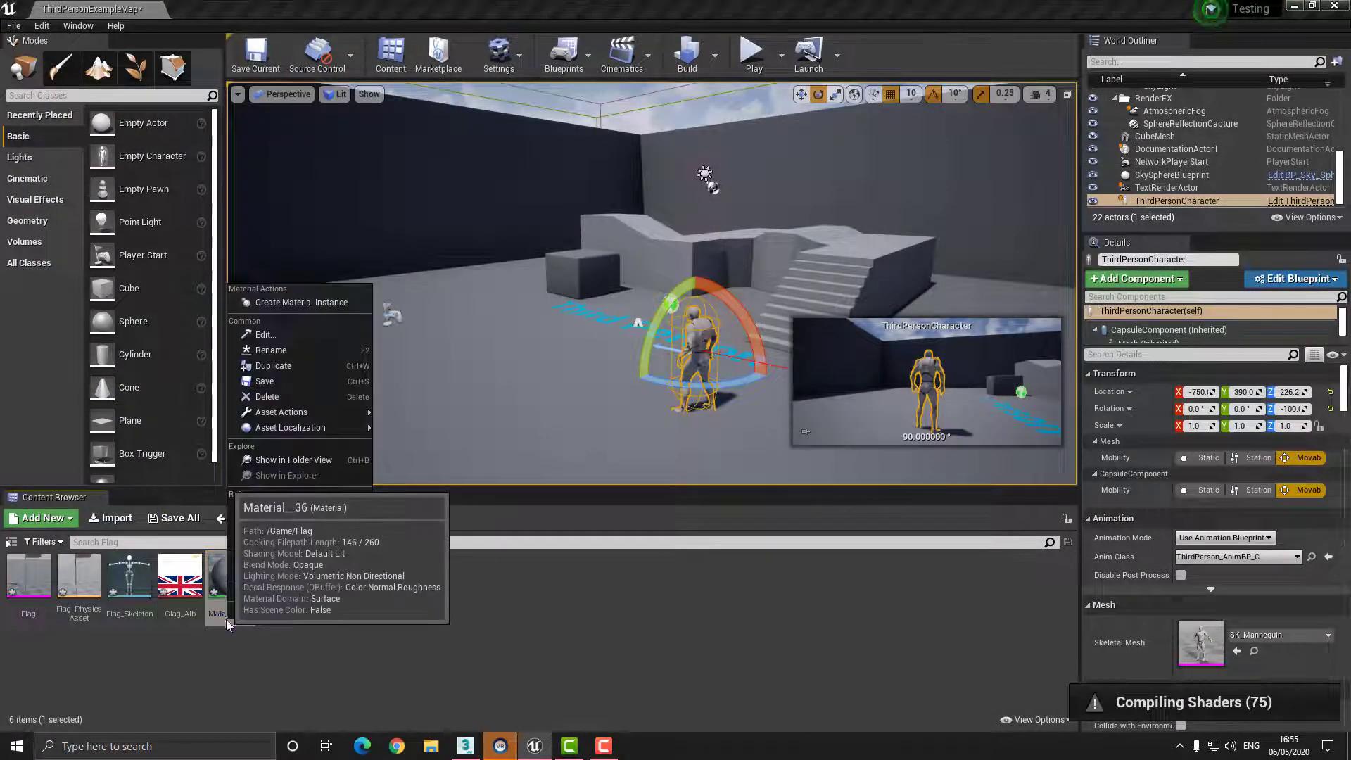
pyautogui.click(282, 349)
pyautogui.write('Flag')
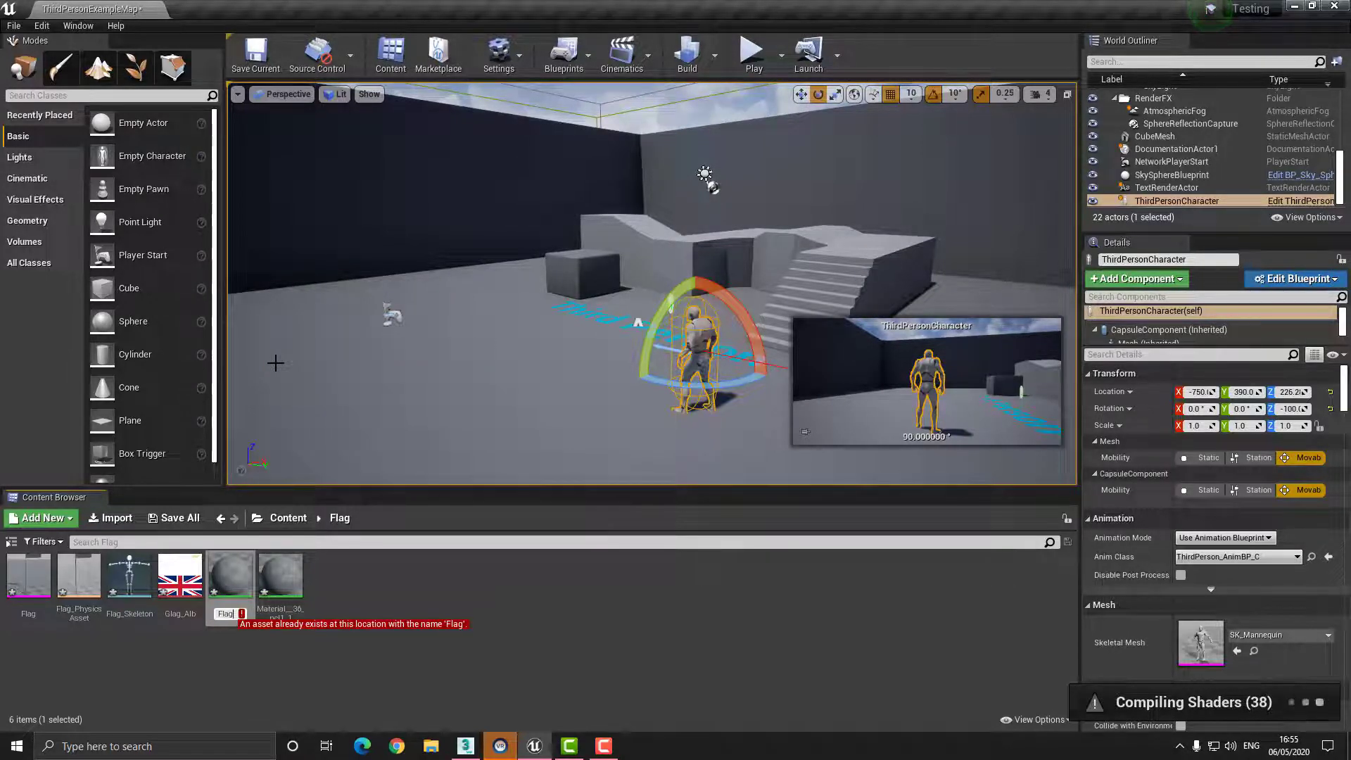
pyautogui.write('_M')
pyautogui.press('Return')
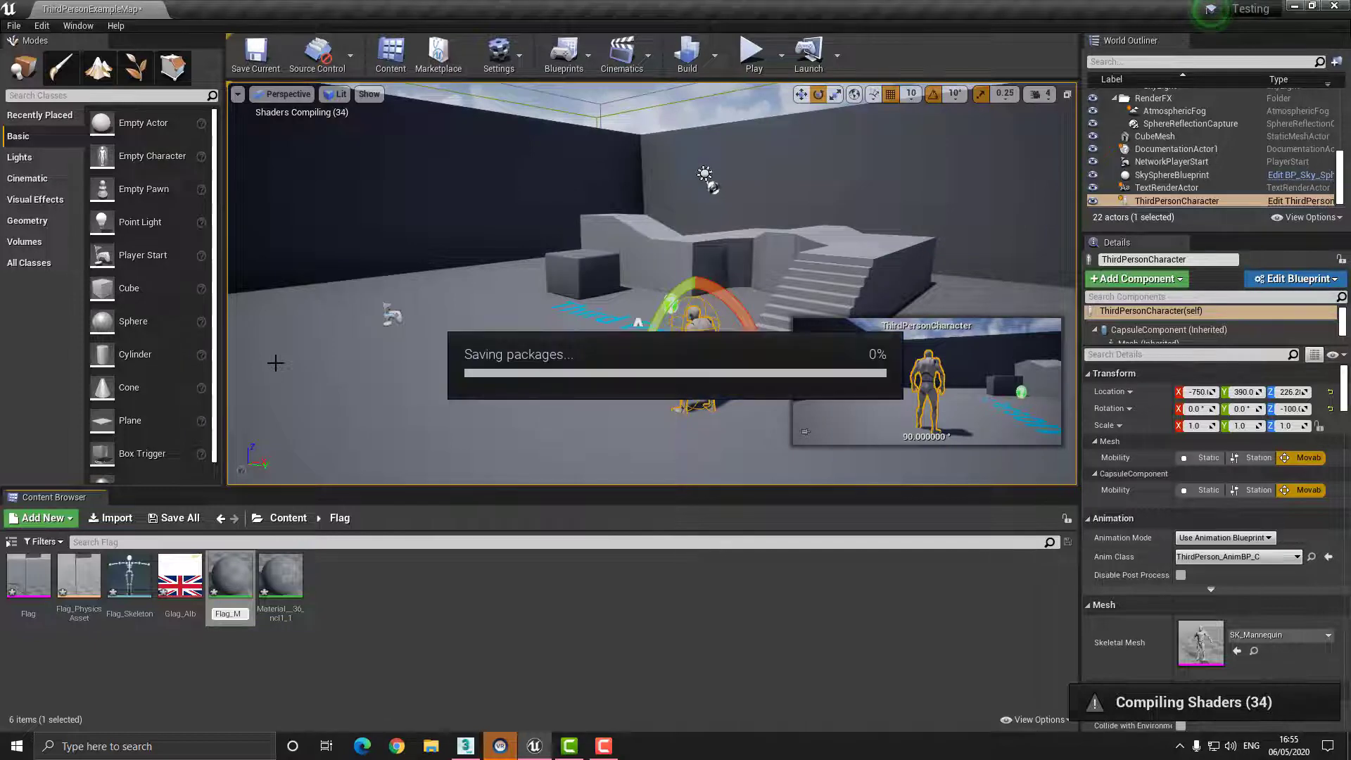
# - Rename the second imported material, Material__36_ncl1_1, to Metal_M
pyautogui.rightClick(277, 610)
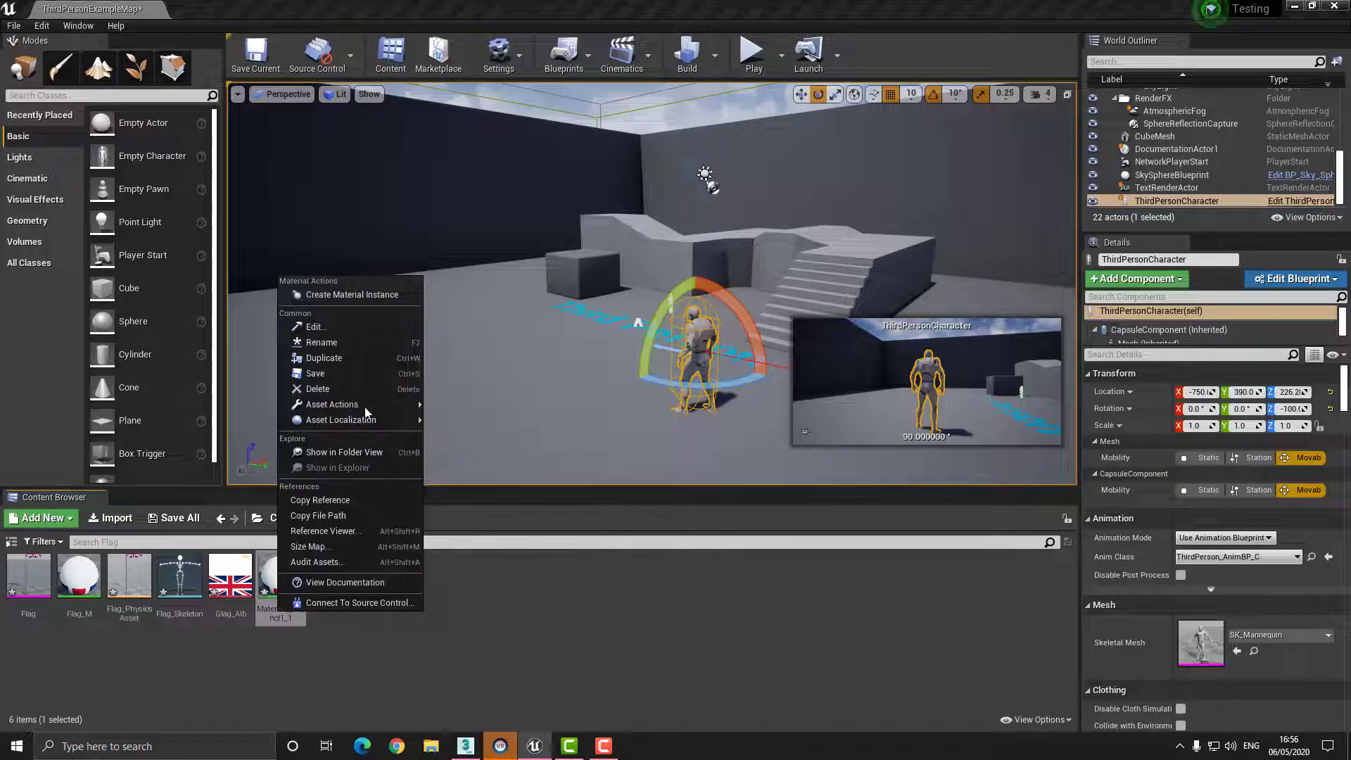
pyautogui.click(356, 341)
pyautogui.write('M')
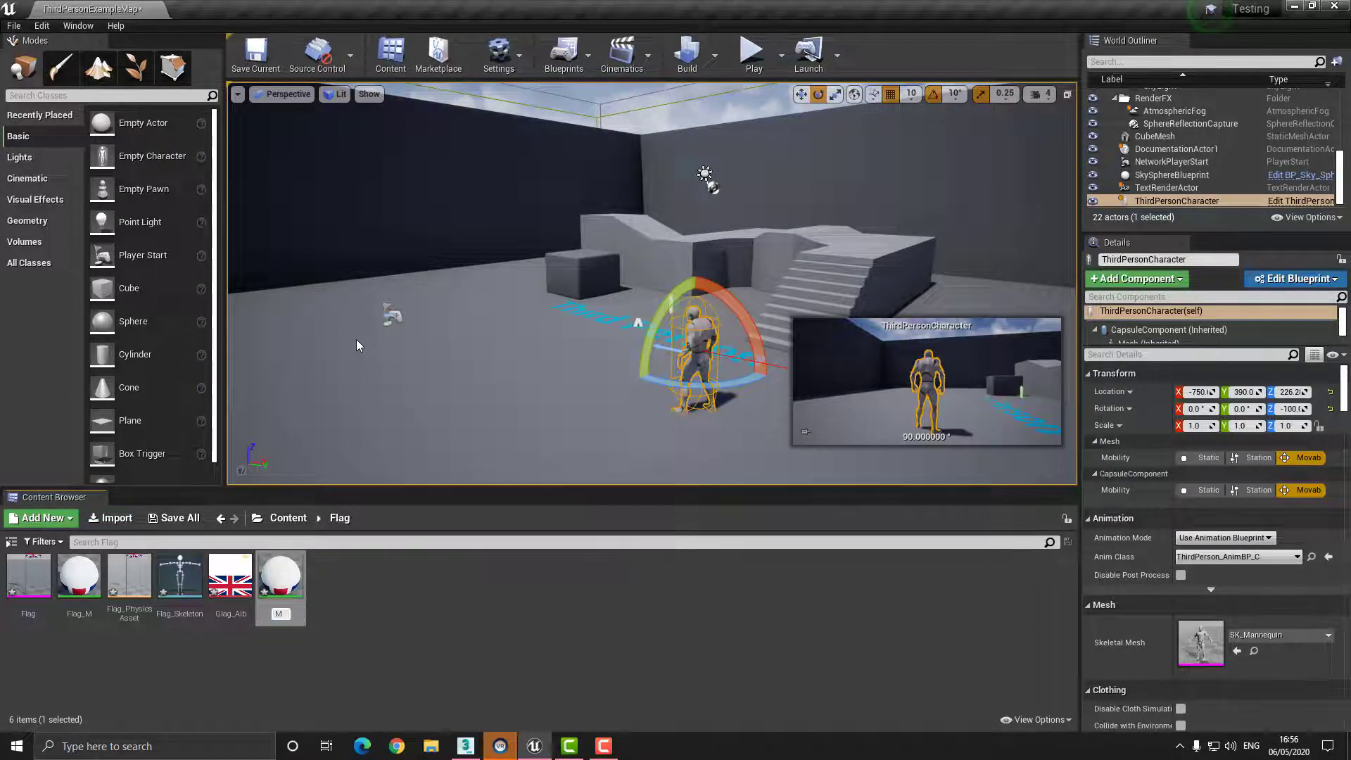
pyautogui.write('etal_M')
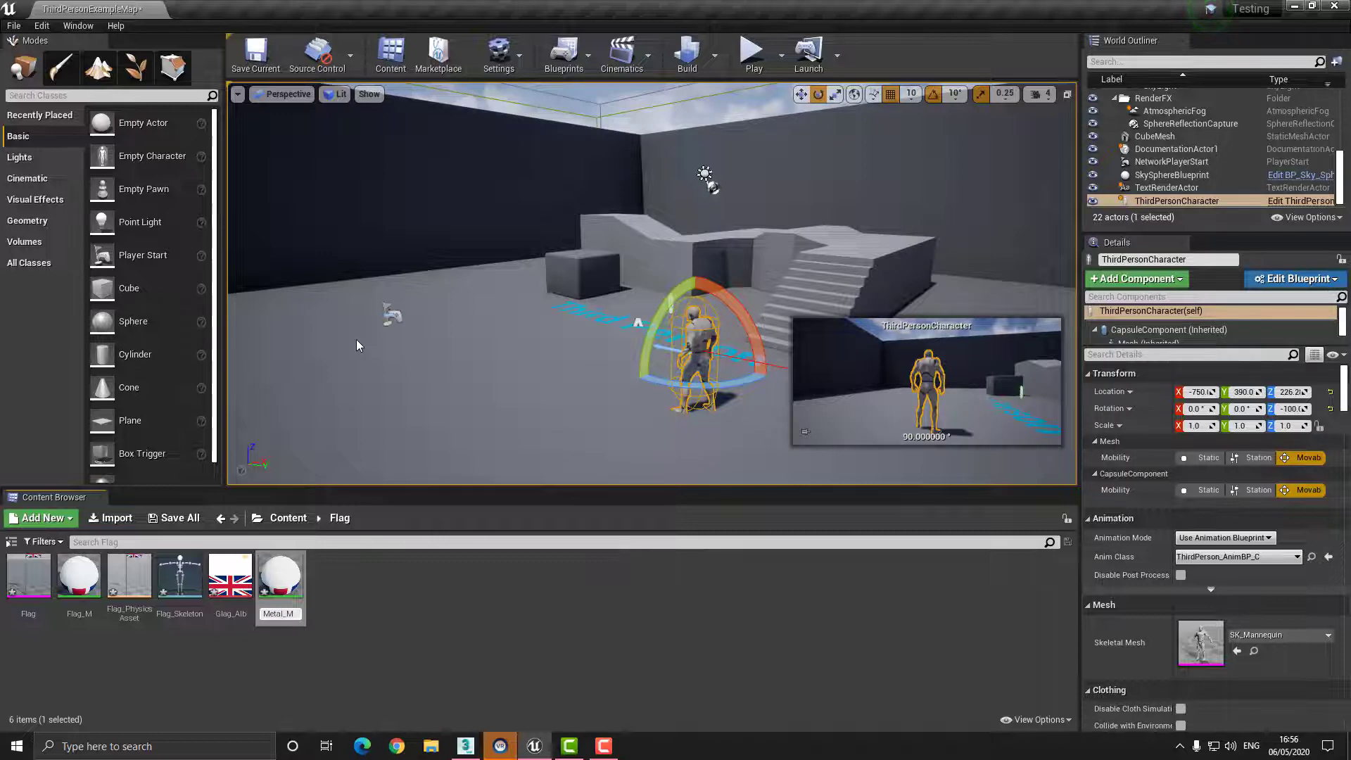
pyautogui.press('Return')
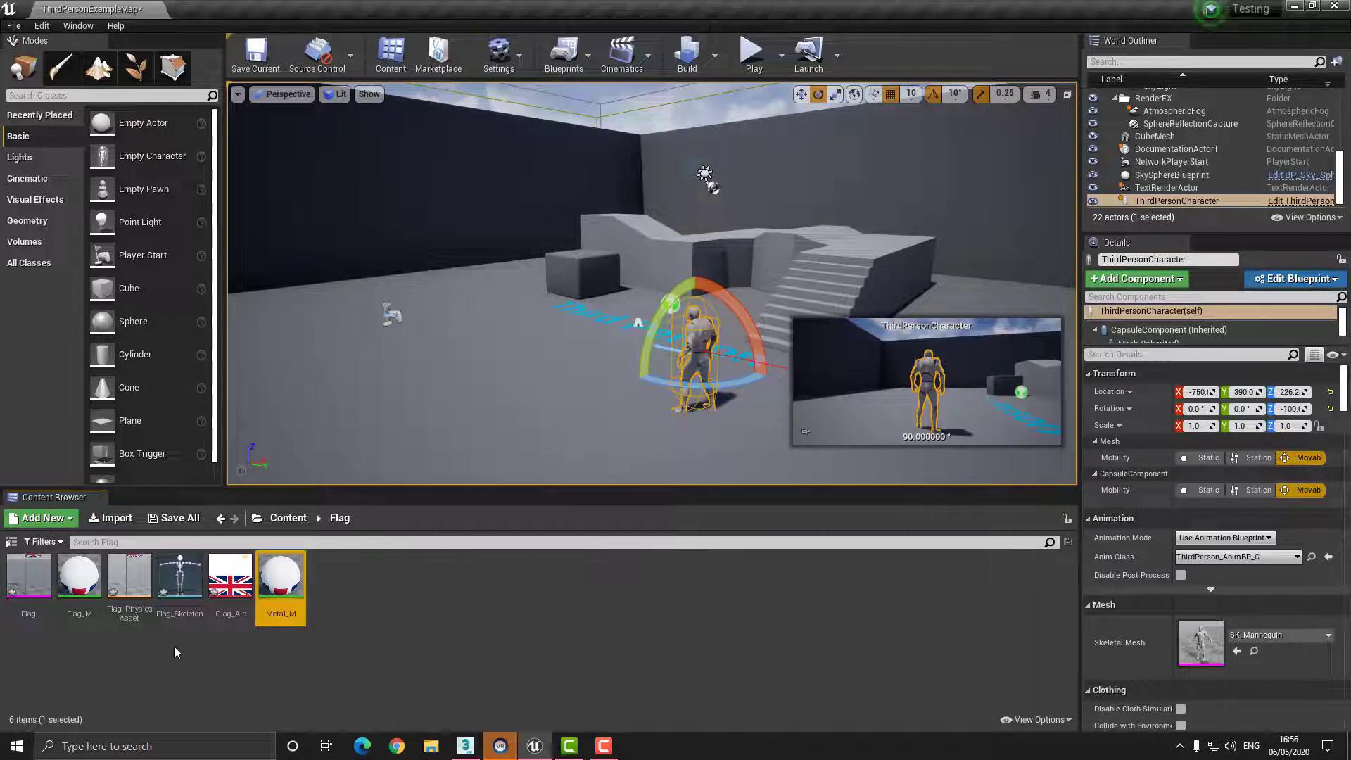
# - Open the Metal_M material and move its Texture Sample node to the input side of the main material node
pyautogui.doubleClick(281, 576)
pyautogui.scroll(-2, 653, 451)
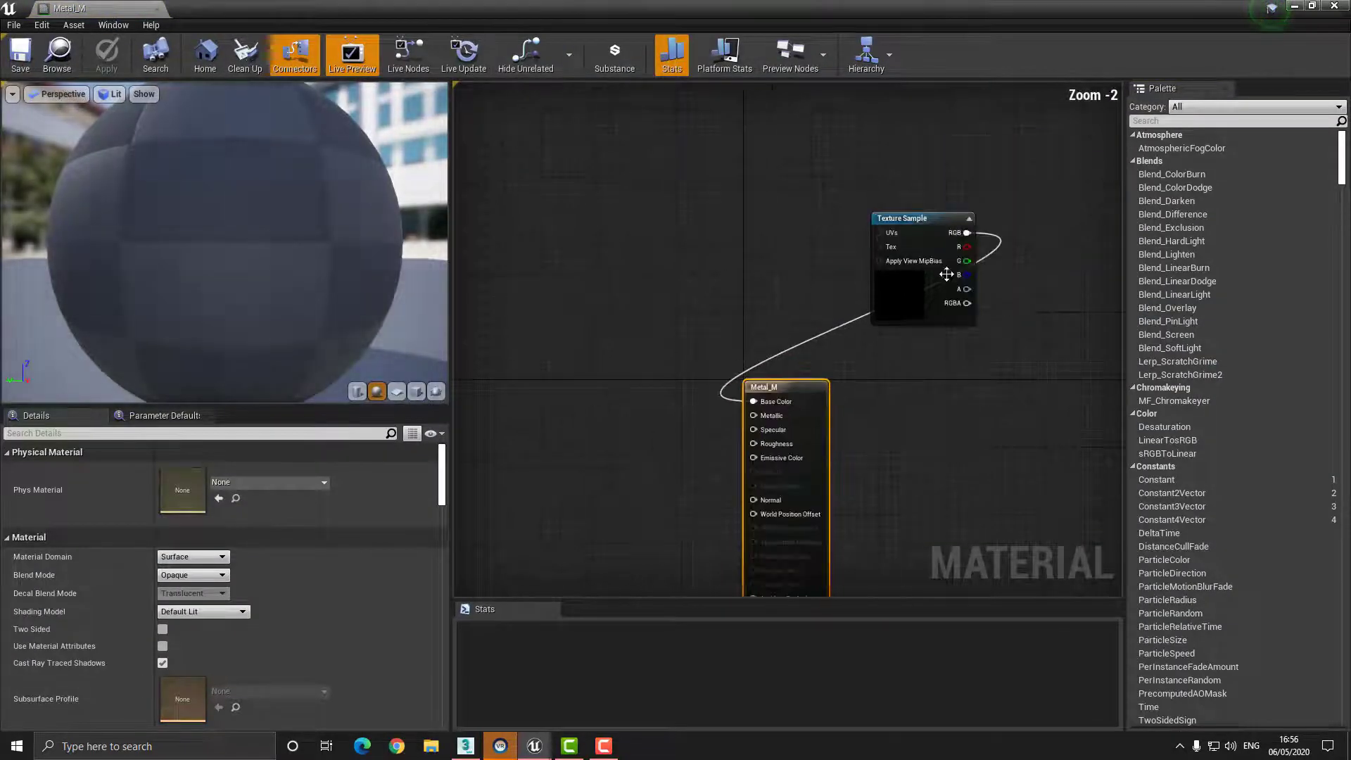
pyautogui.moveTo(947, 267); pyautogui.dragTo(624, 376)
pyautogui.moveTo(743, 428); pyautogui.dragTo(757, 346, button='right')
pyautogui.scroll(2, 757, 346)
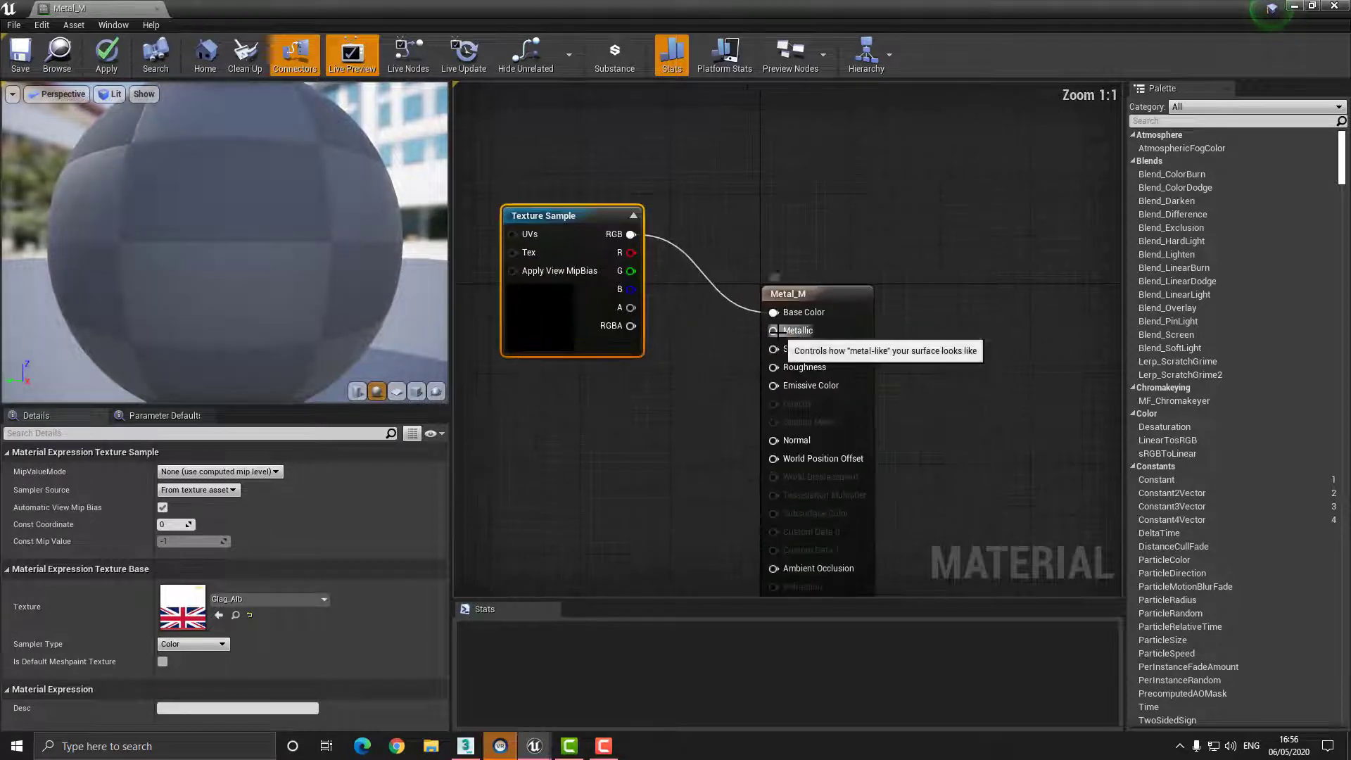
# - Promote Metal_M's Metallic and Roughness inputs to parameters and arrange both nodes below the Texture Sample
pyautogui.rightClick(774, 331)
pyautogui.click(801, 348)
pyautogui.moveTo(718, 296); pyautogui.dragTo(574, 374)
pyautogui.rightClick(773, 367)
pyautogui.click(806, 386)
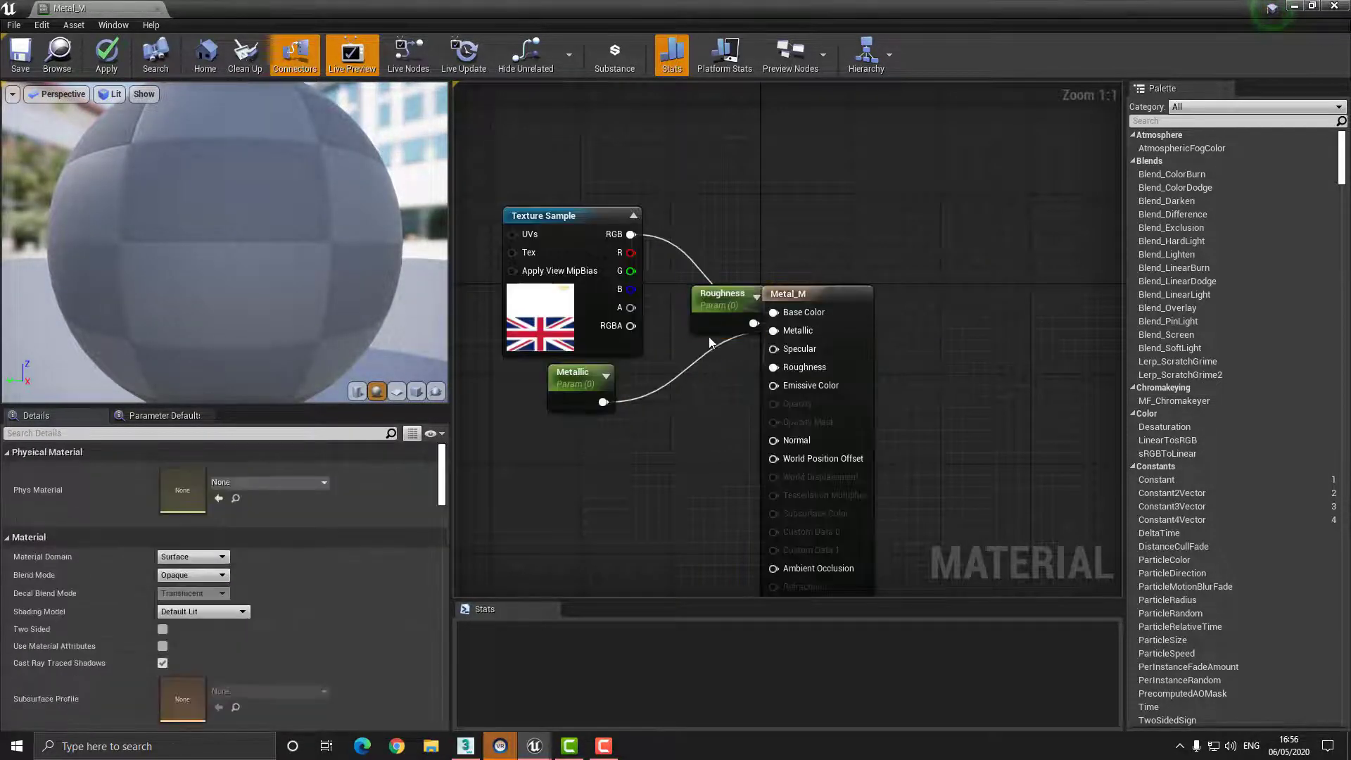
pyautogui.moveTo(710, 295); pyautogui.dragTo(577, 443)
# - Set the default value of the Metallic parameter to 0.8 and of the Roughness parameter to 0.4
pyautogui.click(556, 401)
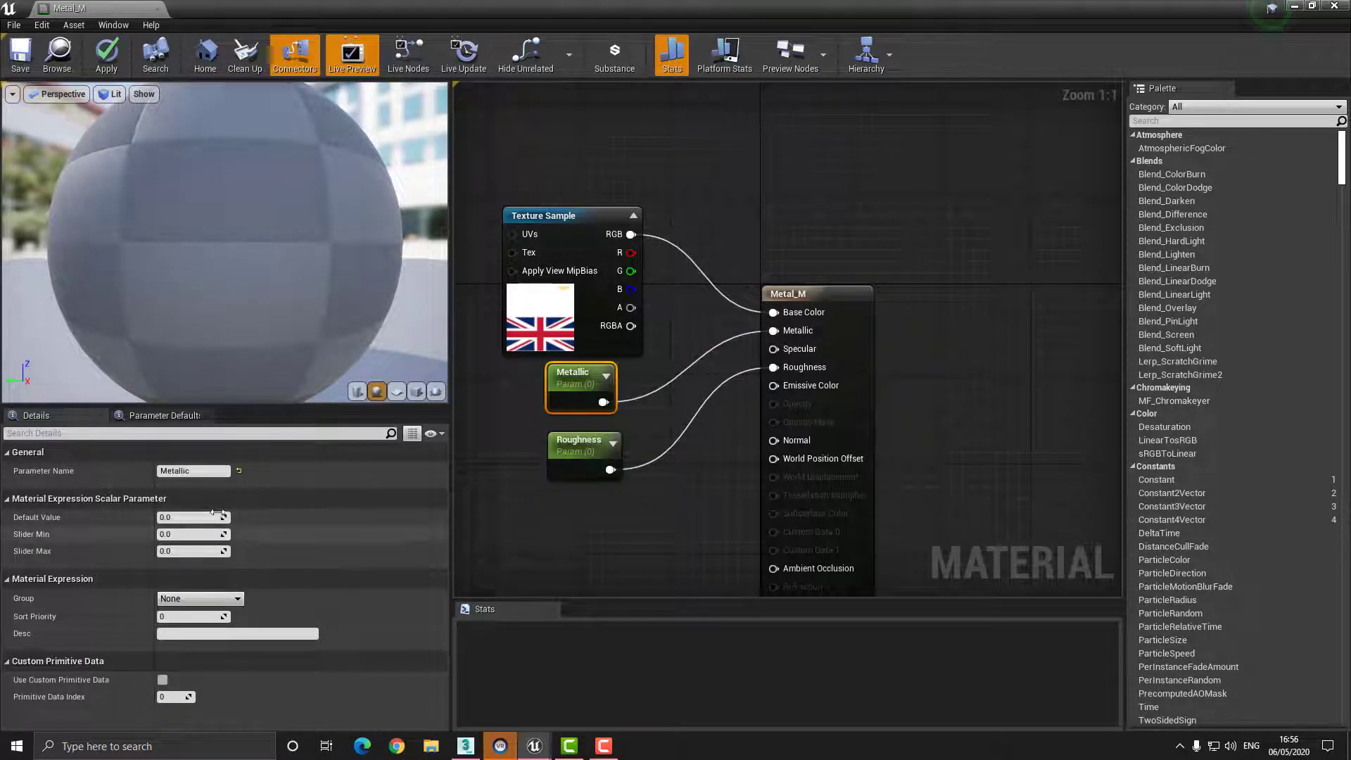
pyautogui.click(211, 517)
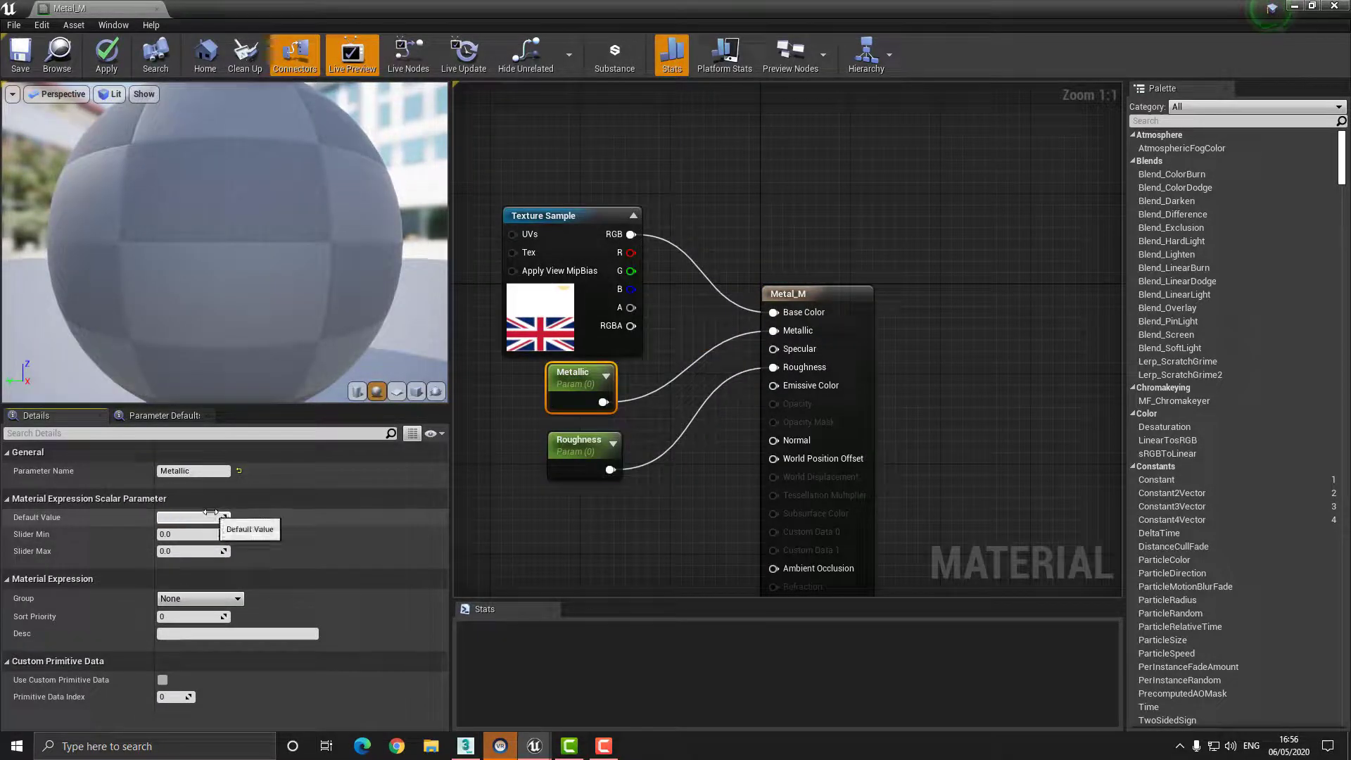
pyautogui.write('0.8')
pyautogui.press('Return')
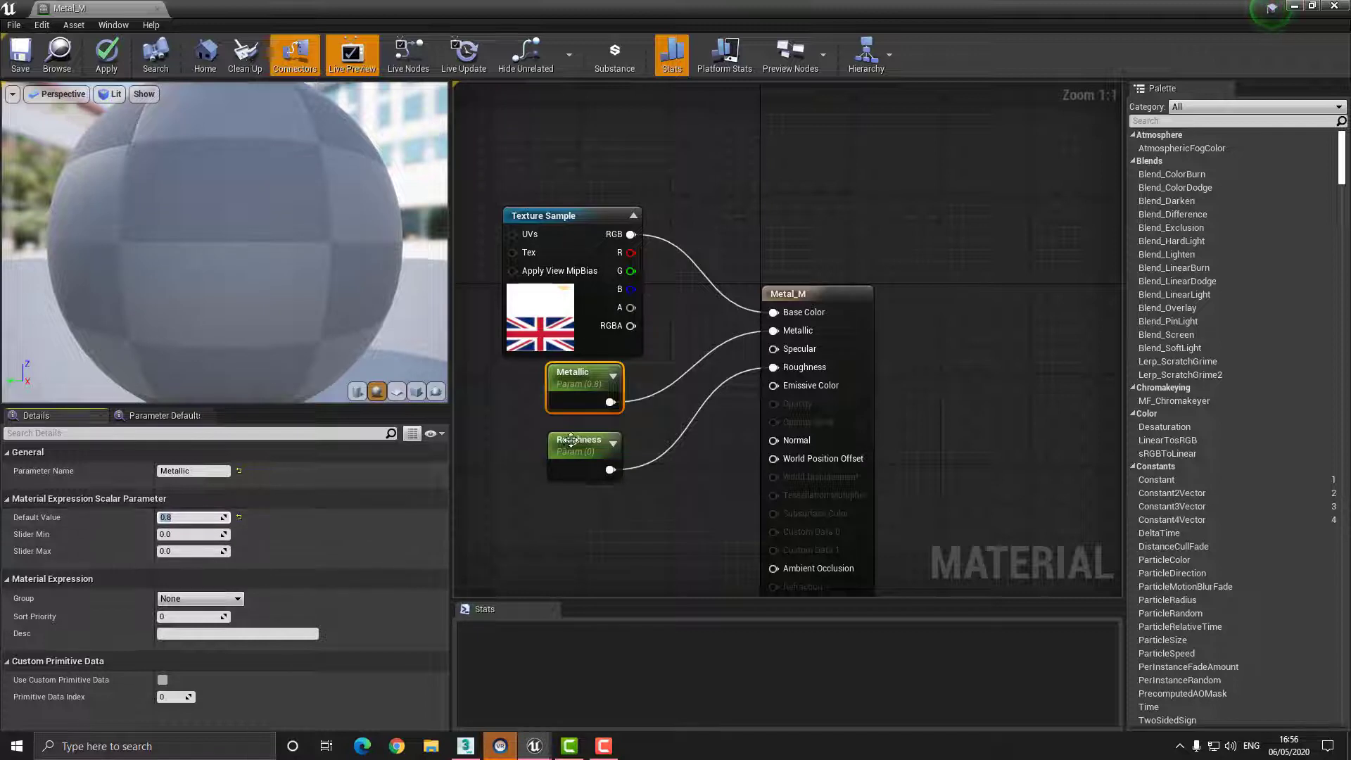
pyautogui.click(570, 441)
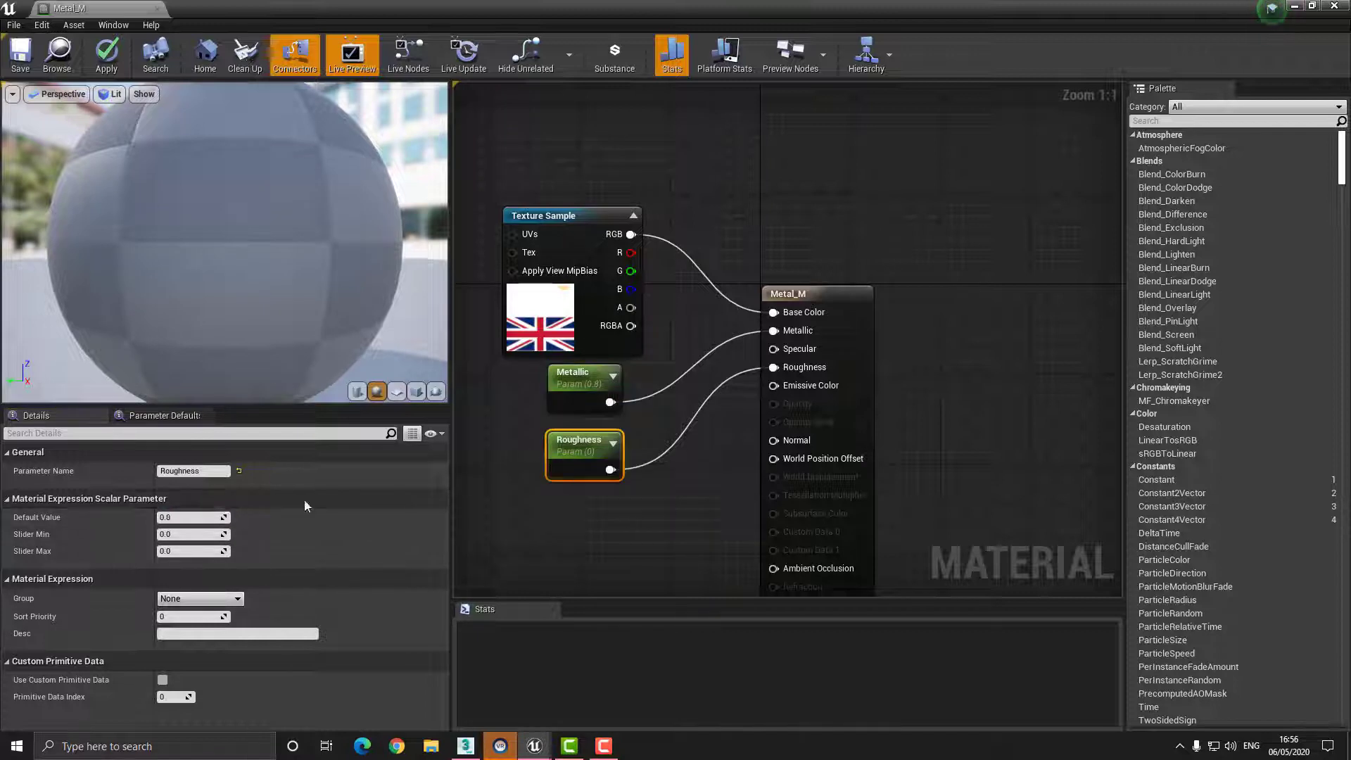
pyautogui.click(204, 517)
pyautogui.press('Return')
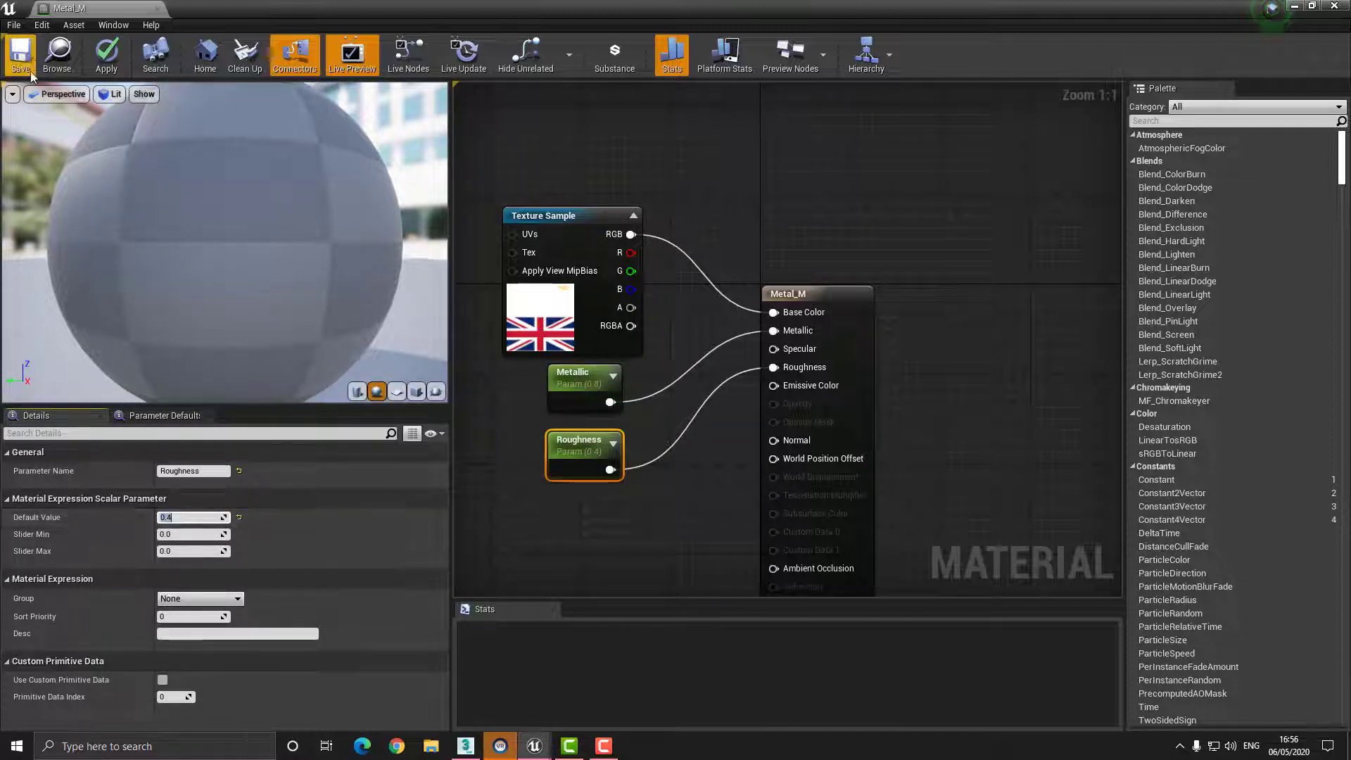
# - Save the Metal_M material, check its preview sphere and close its editor
pyautogui.click(28, 58)
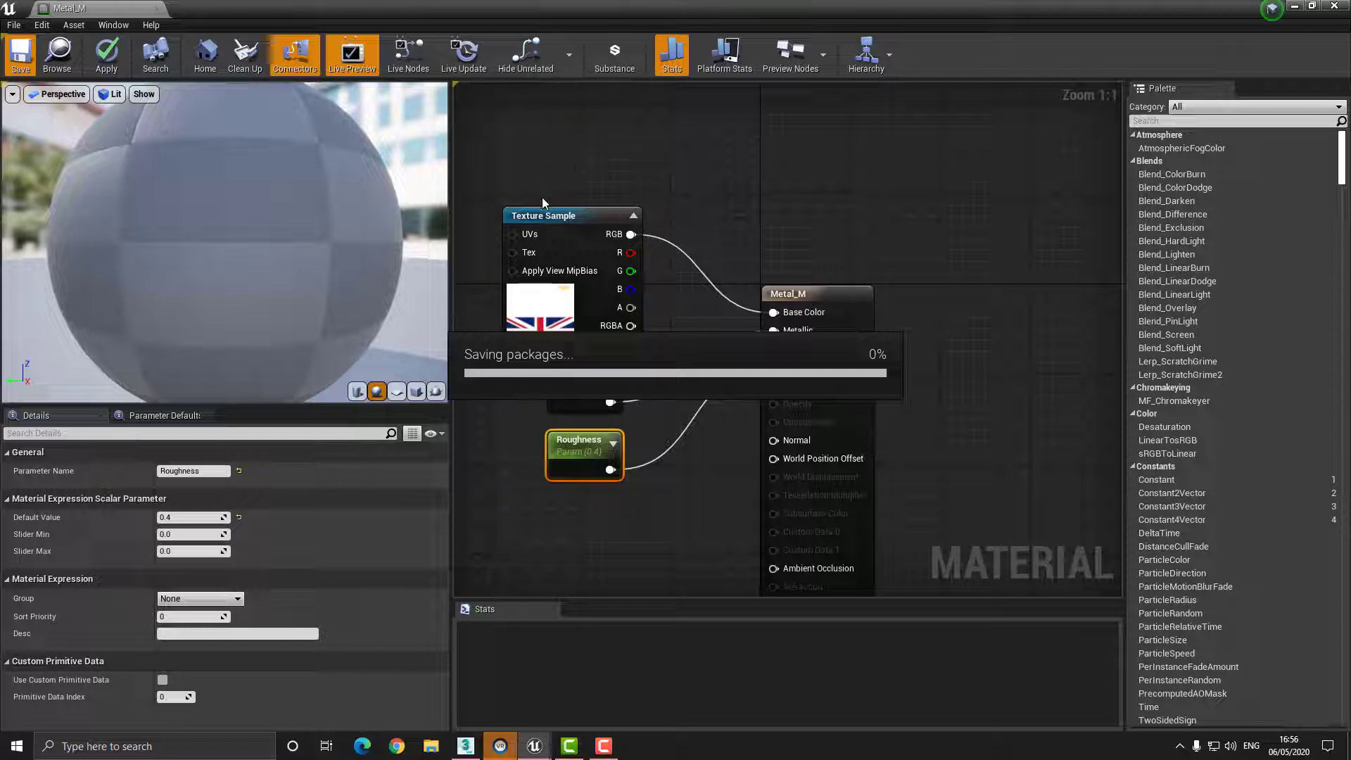
pyautogui.moveTo(299, 176); pyautogui.dragTo(442, 196)
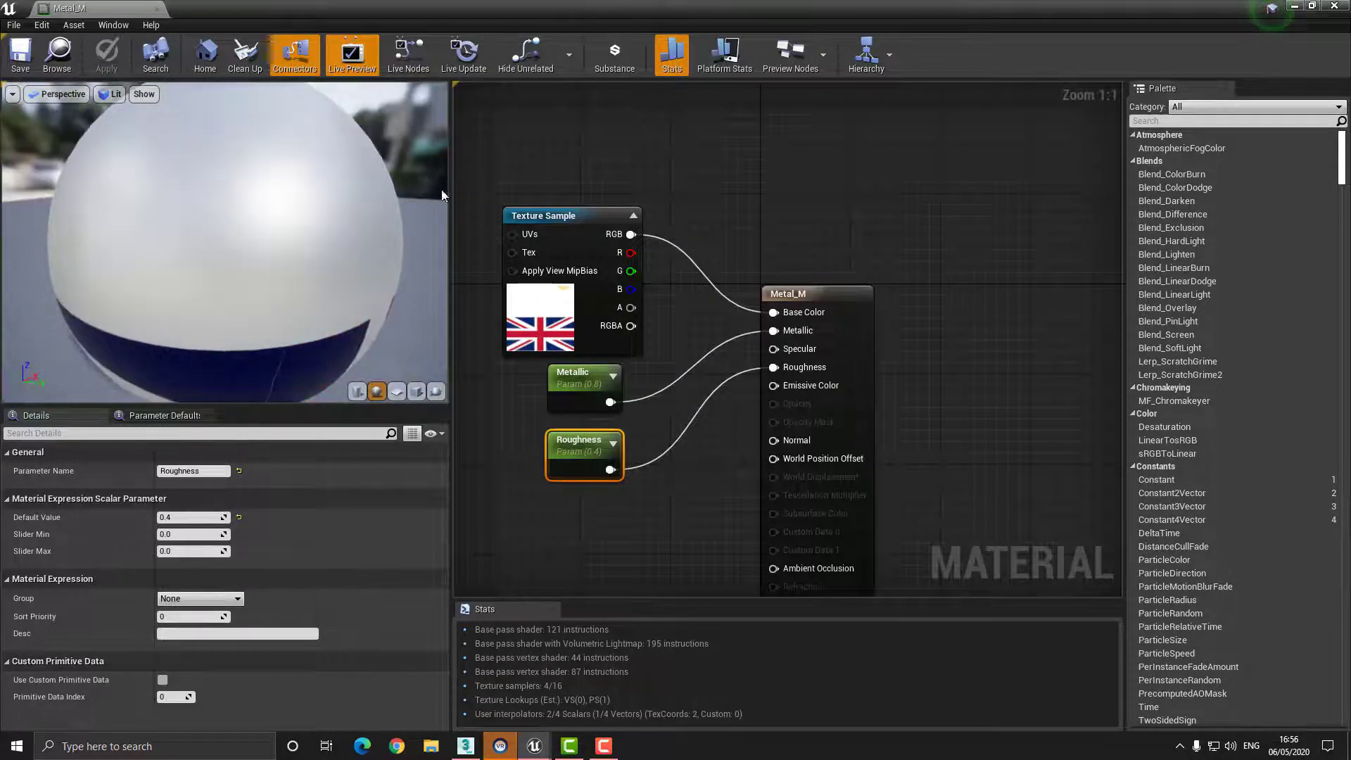
pyautogui.moveTo(1013, 9); pyautogui.dragTo(974, 72)
pyautogui.click(1159, 74)
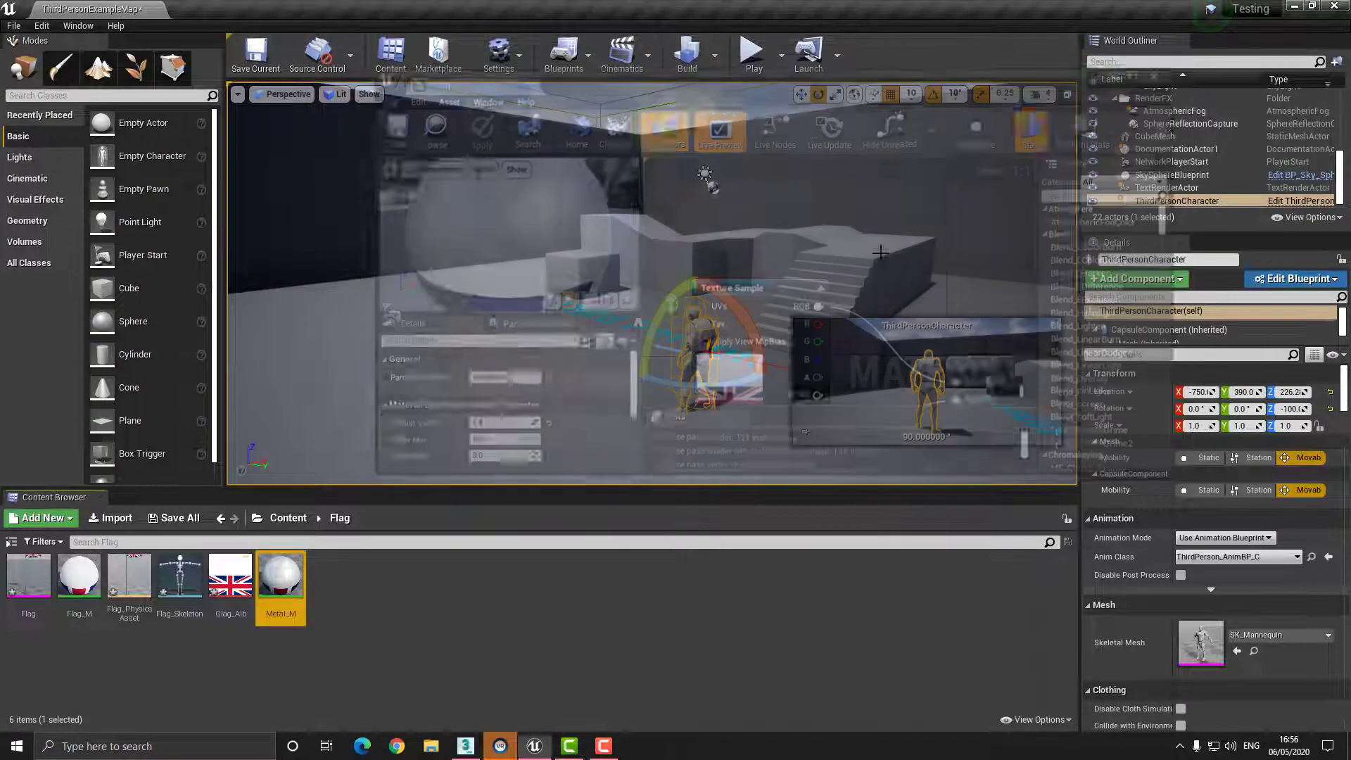
# - Open the Flag_M material and move its Texture Sample node well ahead of the main material node's inputs
pyautogui.doubleClick(79, 576)
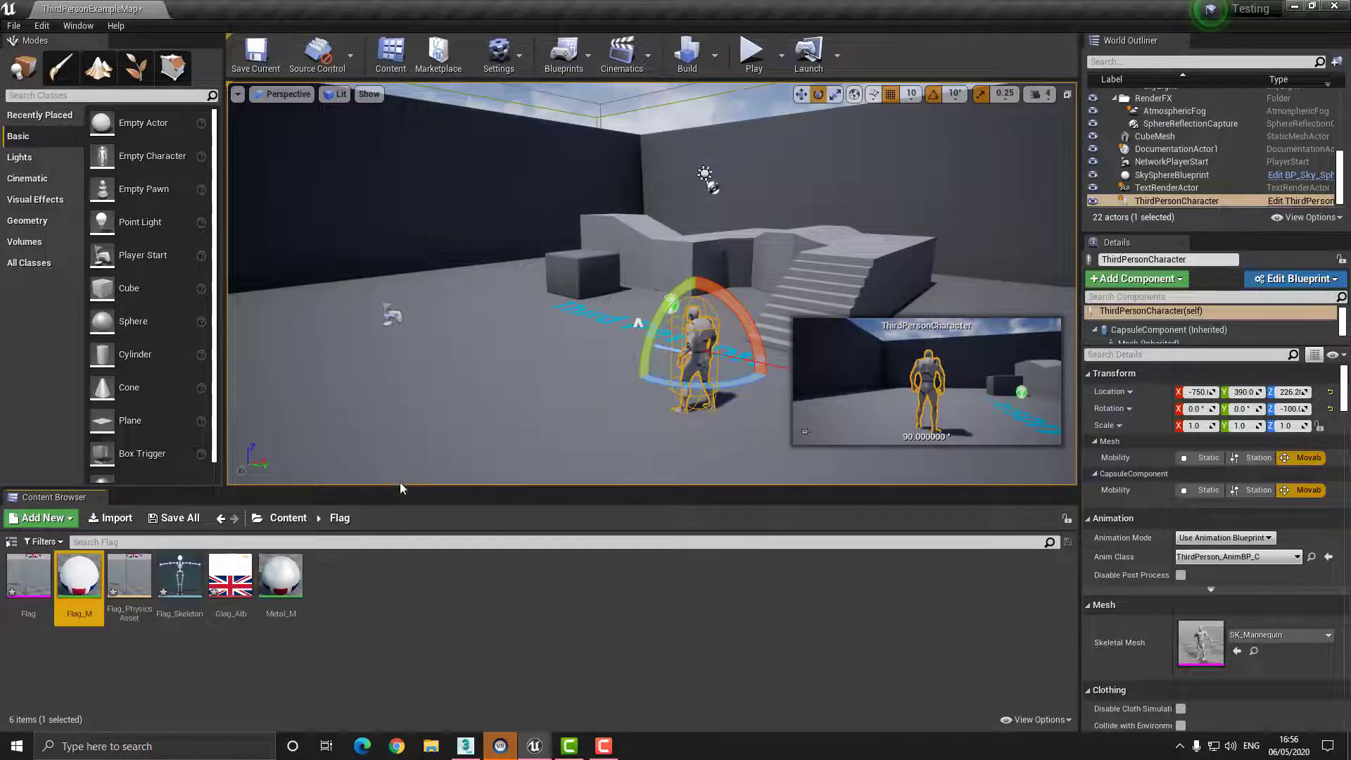
pyautogui.moveTo(769, 213); pyautogui.dragTo(774, 321, button='right')
pyautogui.scroll(-1, 775, 323)
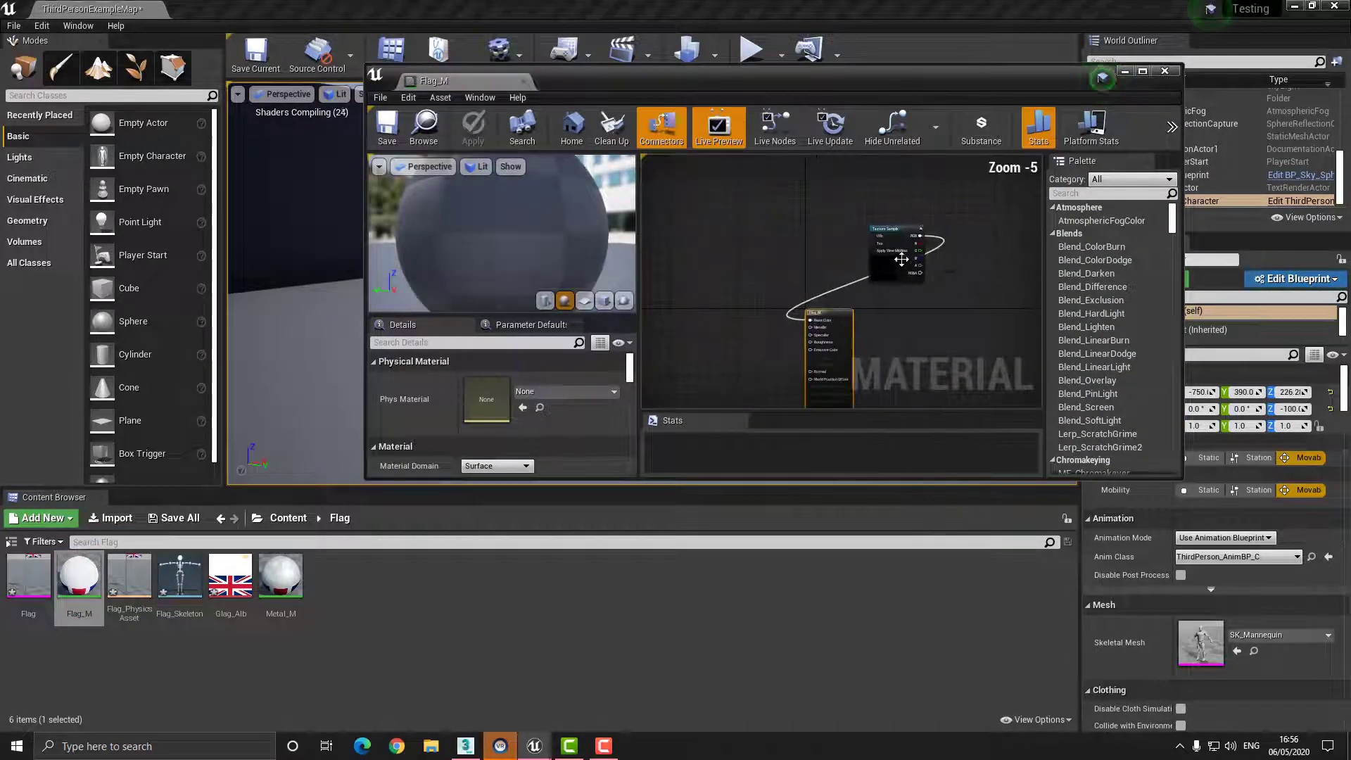
pyautogui.moveTo(889, 279); pyautogui.dragTo(709, 336)
pyautogui.moveTo(762, 381); pyautogui.dragTo(809, 382, button='right')
pyautogui.scroll(2, 767, 257)
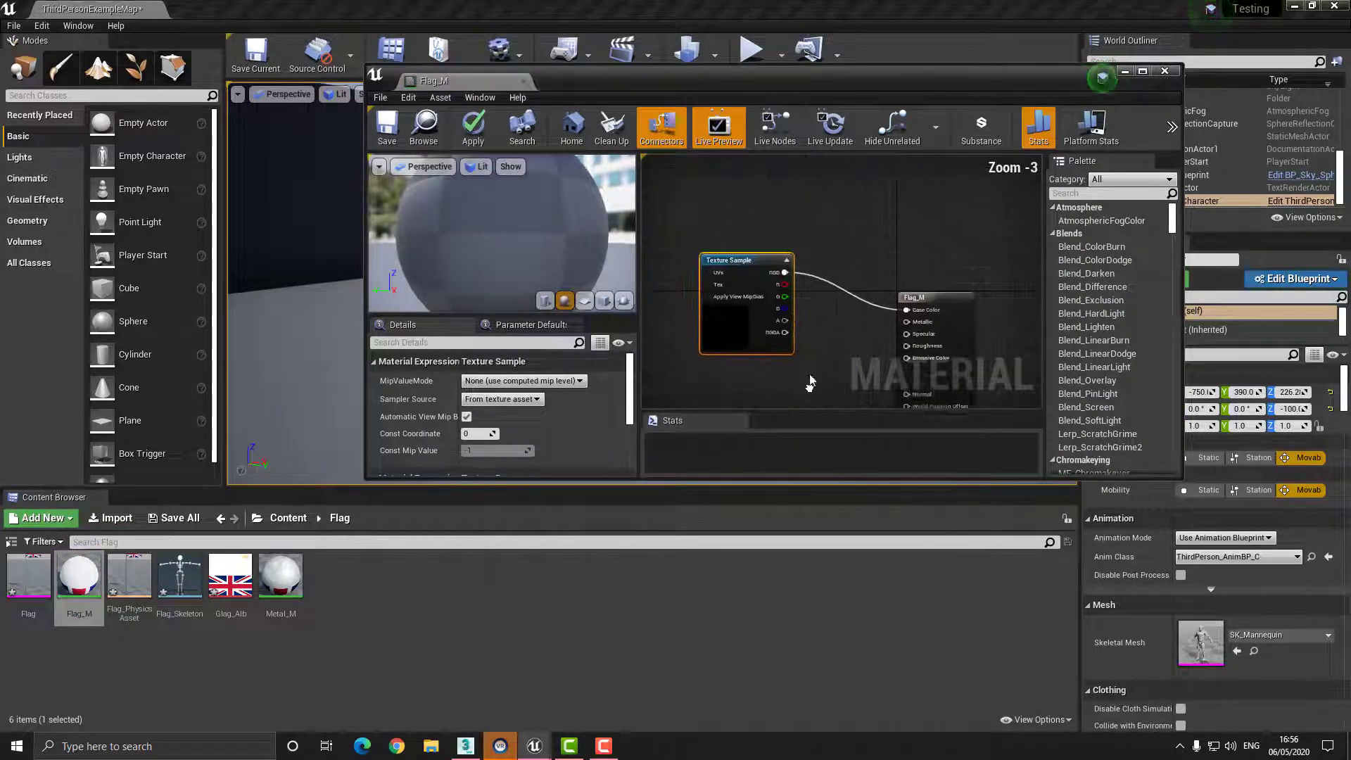
pyautogui.scroll(-1, 809, 381)
pyautogui.moveTo(748, 324); pyautogui.dragTo(683, 330)
# - Place an Add node above the Texture Sample in Flag_M and connect the texture's RGB output to input B
pyautogui.click(774, 266)
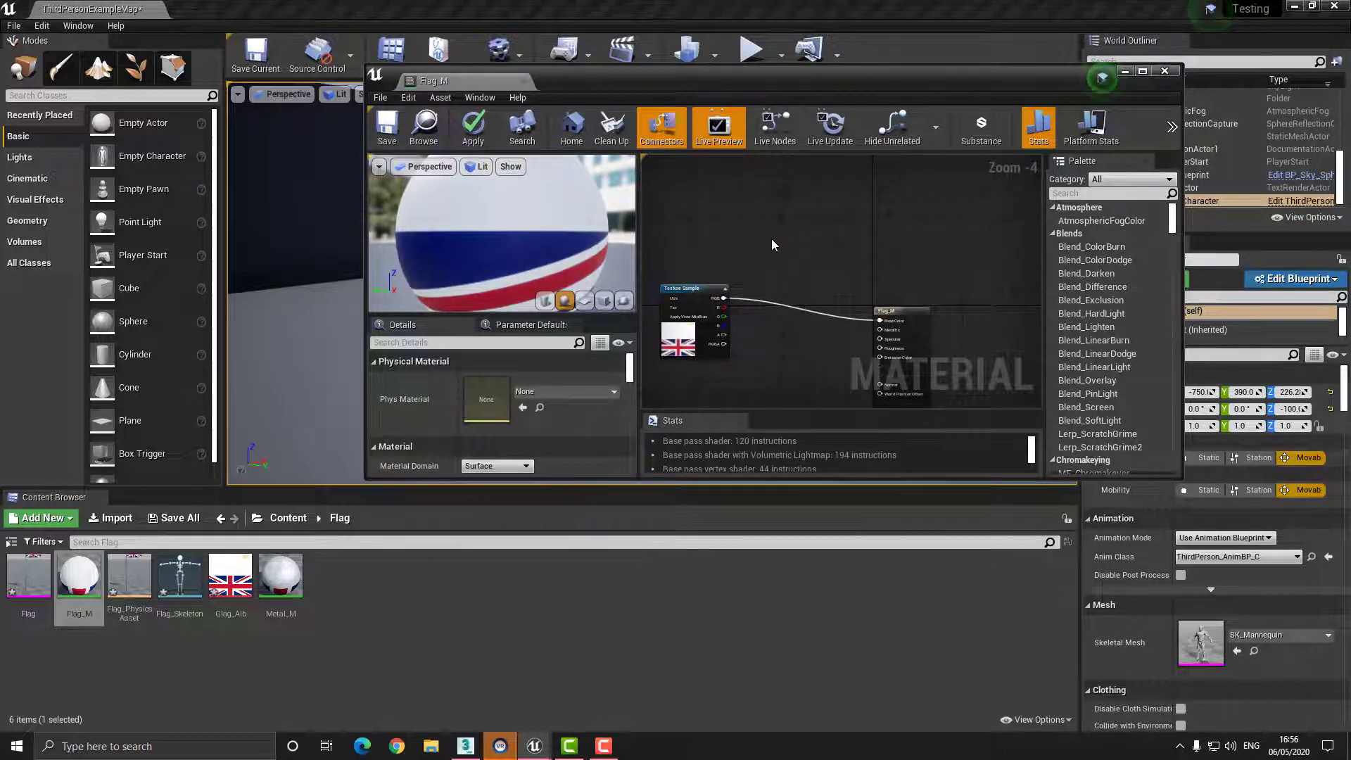
pyautogui.click(766, 240)
pyautogui.scroll(3, 750, 255)
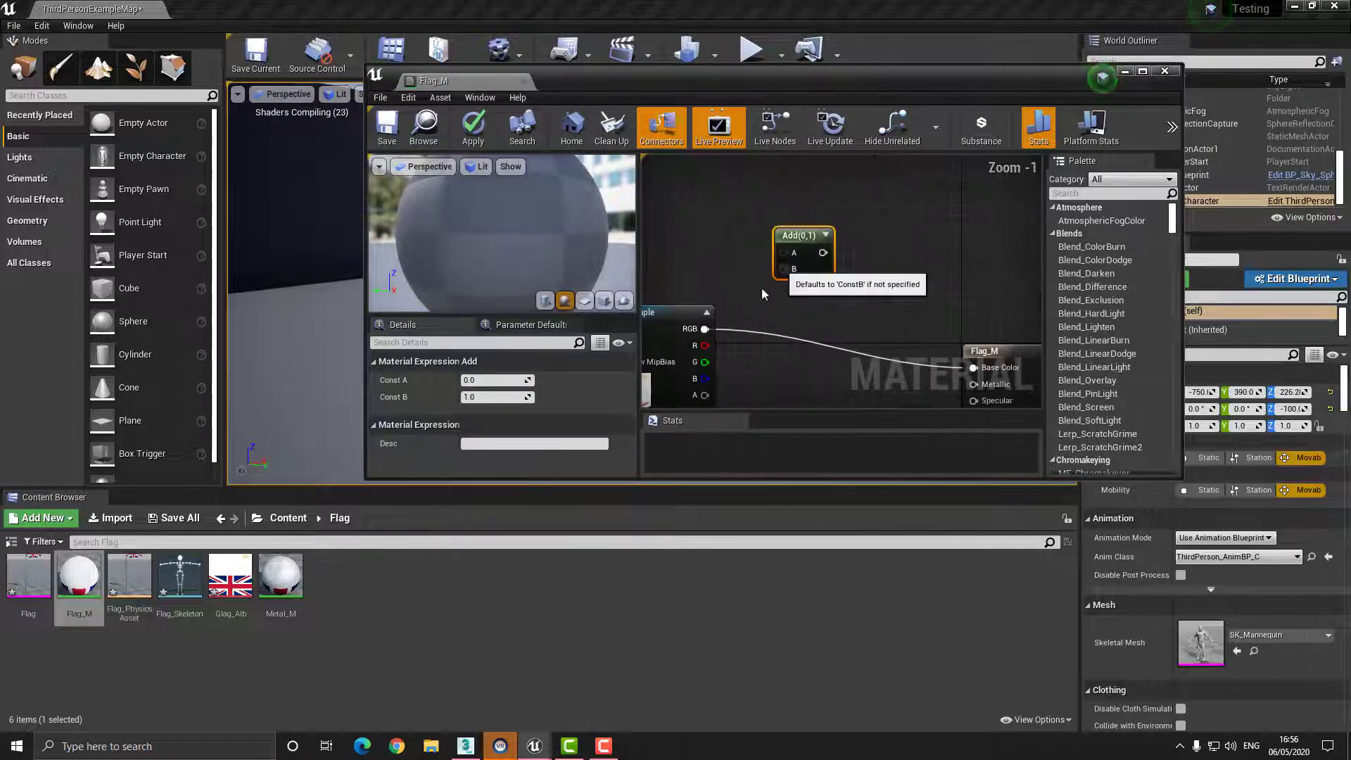
pyautogui.moveTo(784, 269); pyautogui.dragTo(703, 332)
pyautogui.moveTo(717, 238); pyautogui.dragTo(747, 278, button='right')
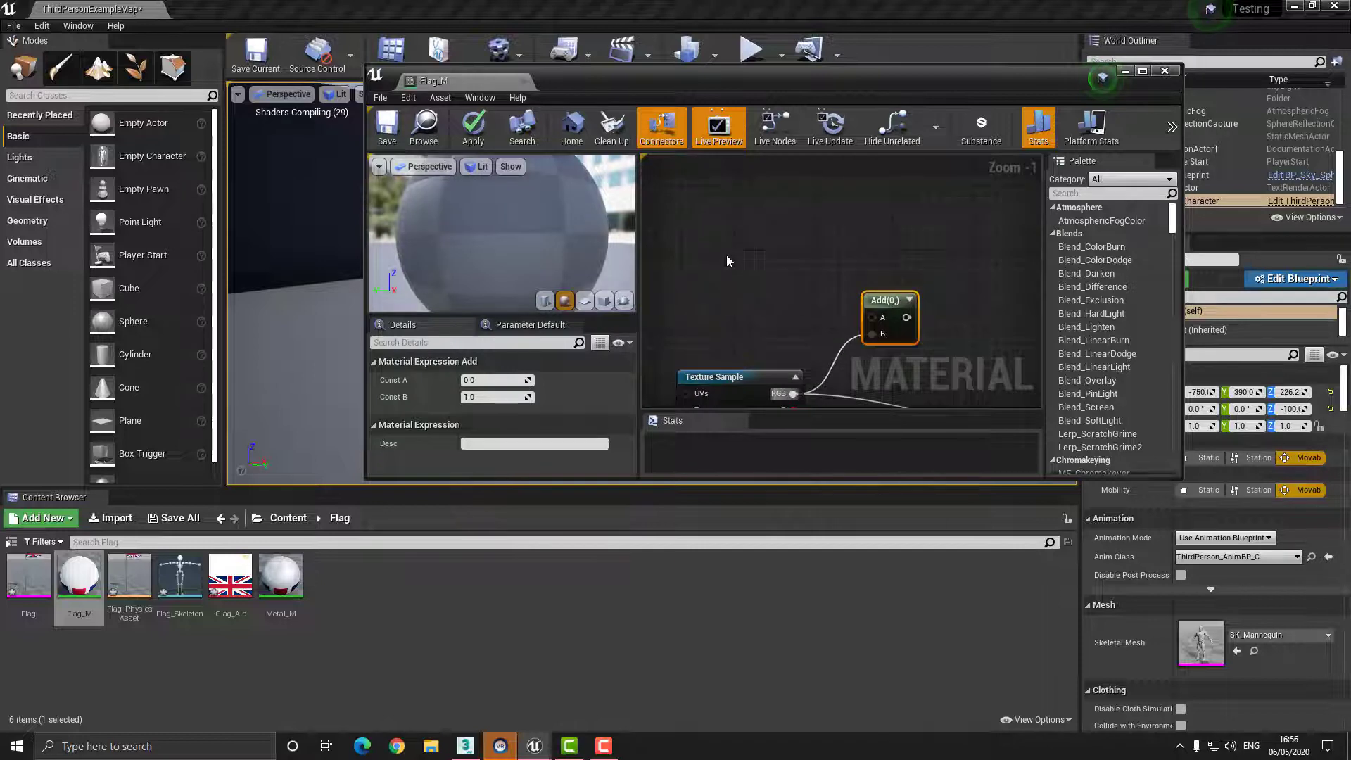
# - Add a Fresnel node feeding input A of the Add node, and connect the Add output to Flag_M's Base Color
pyautogui.rightClick(728, 260)
pyautogui.write('fres')
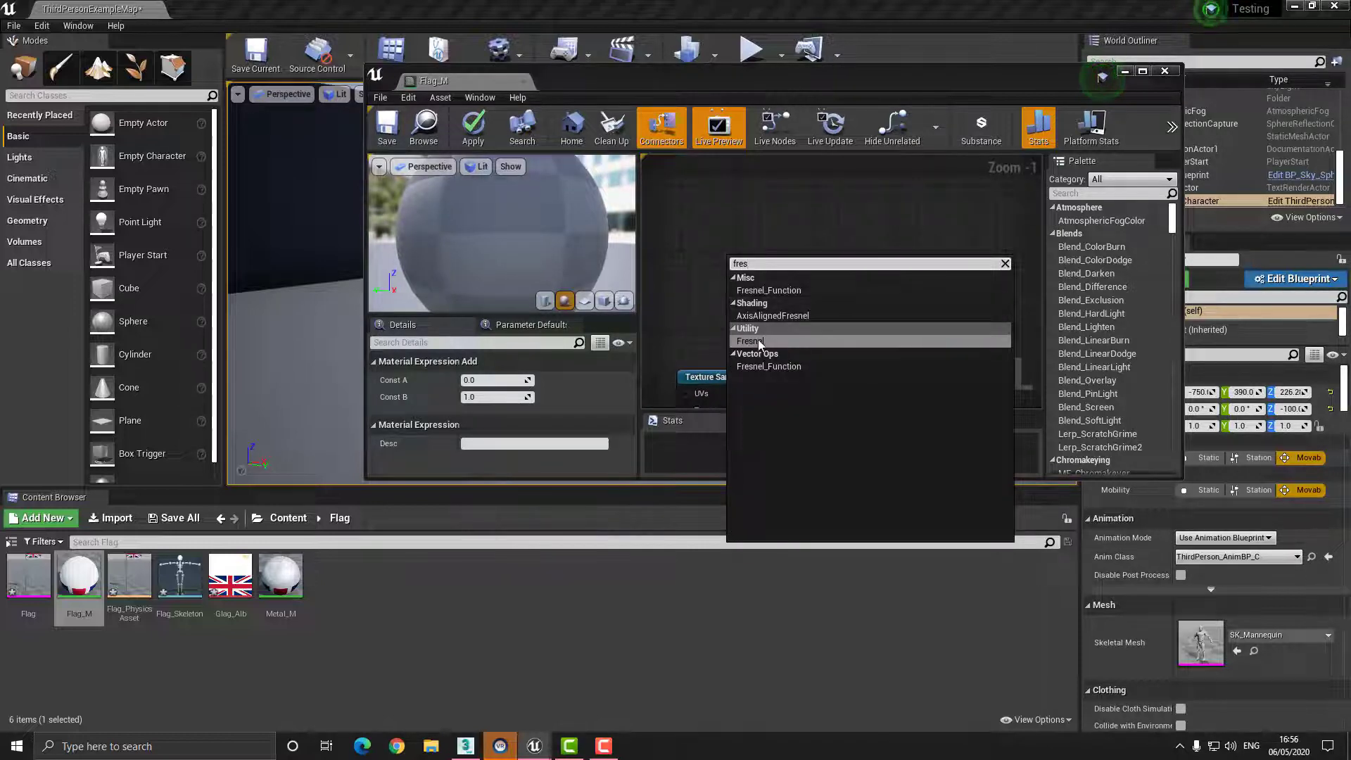
pyautogui.click(758, 341)
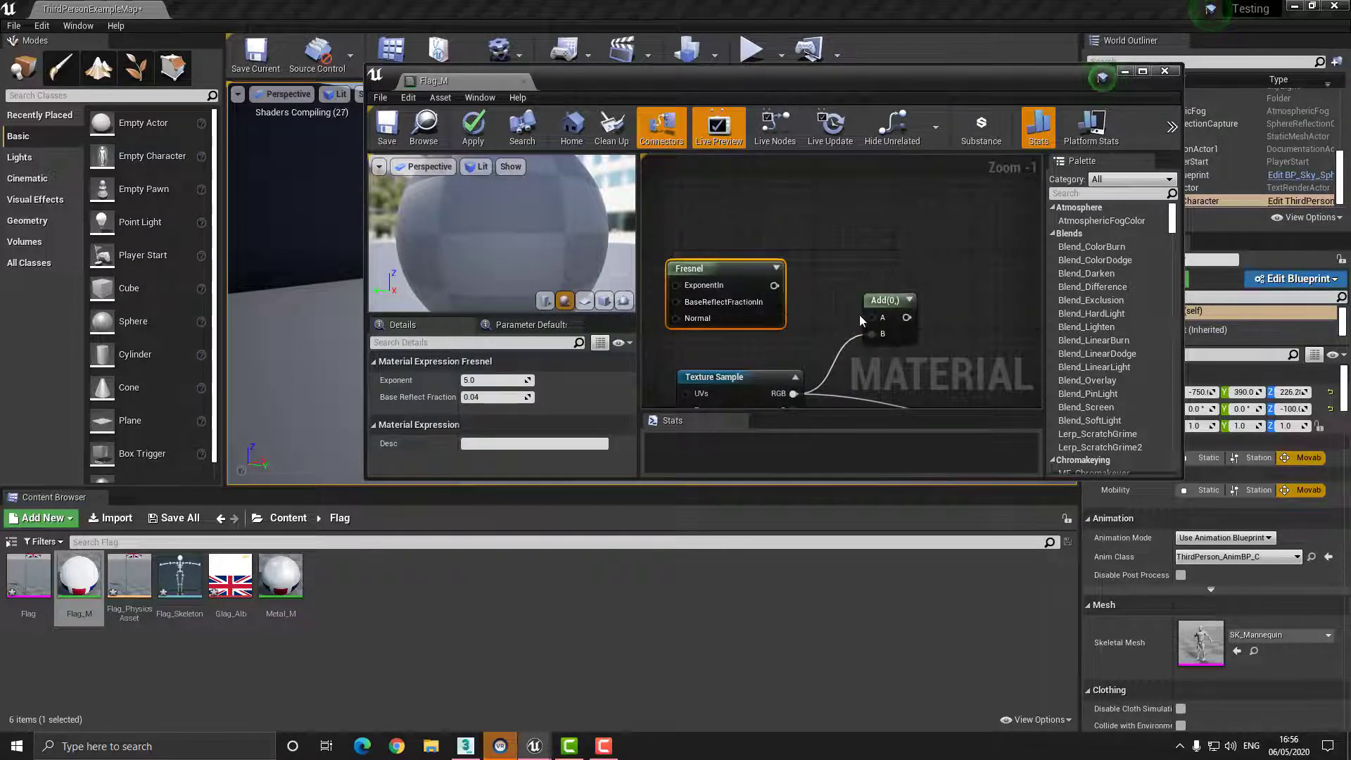
pyautogui.moveTo(774, 285); pyautogui.dragTo(874, 318)
pyautogui.moveTo(964, 398); pyautogui.dragTo(853, 309, button='right')
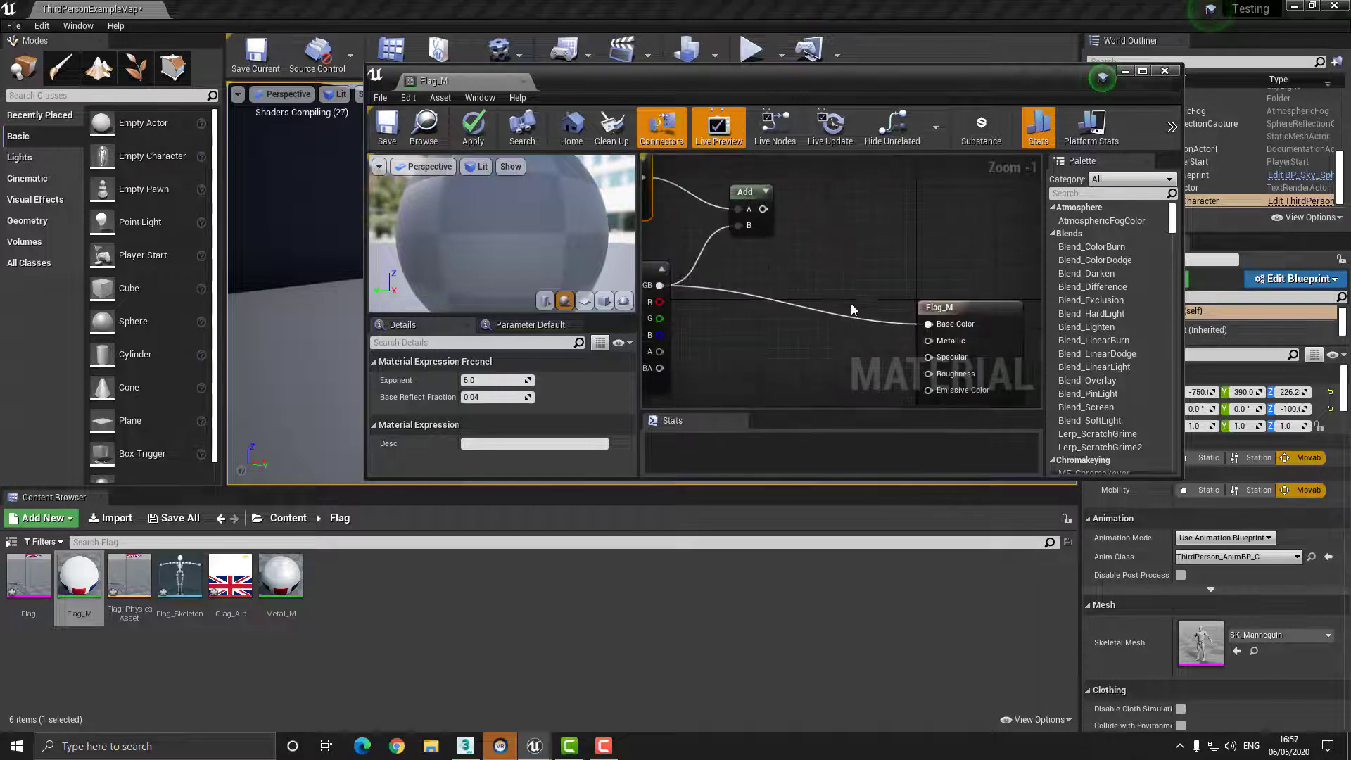
pyautogui.moveTo(927, 324); pyautogui.dragTo(763, 209)
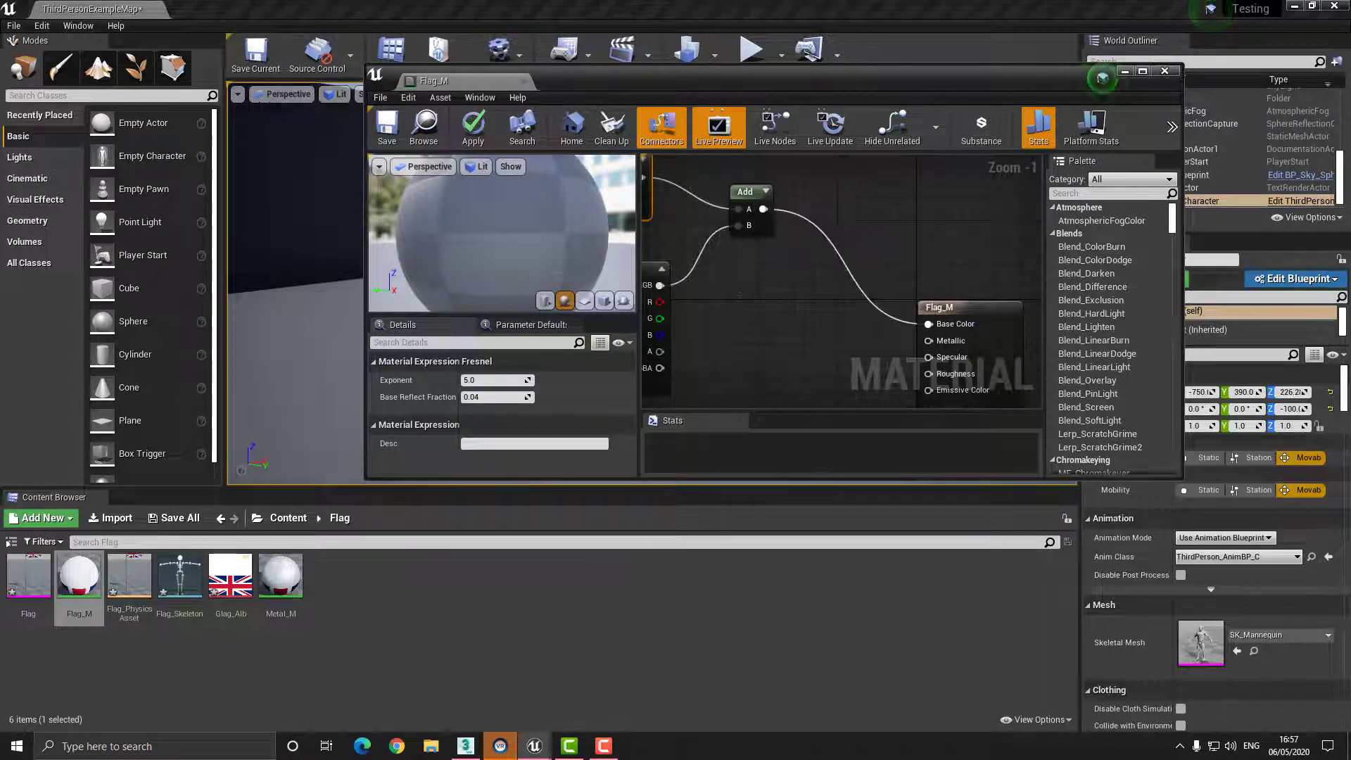
# - Promote Flag_M's Roughness input to a parameter with a default value of 0.8, and save and close the material
pyautogui.moveTo(885, 347); pyautogui.dragTo(876, 250, button='right')
pyautogui.rightClick(919, 277)
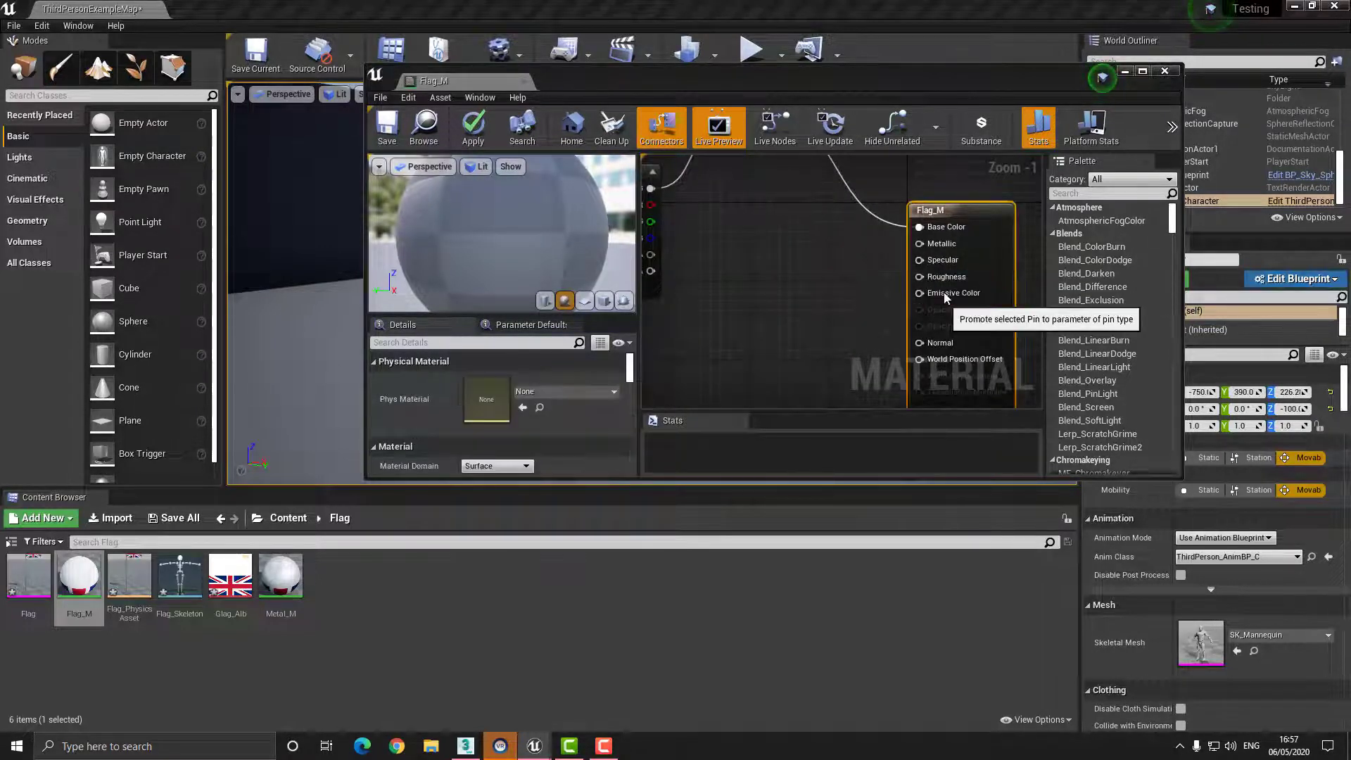
pyautogui.click(950, 295)
pyautogui.moveTo(872, 230); pyautogui.dragTo(733, 339)
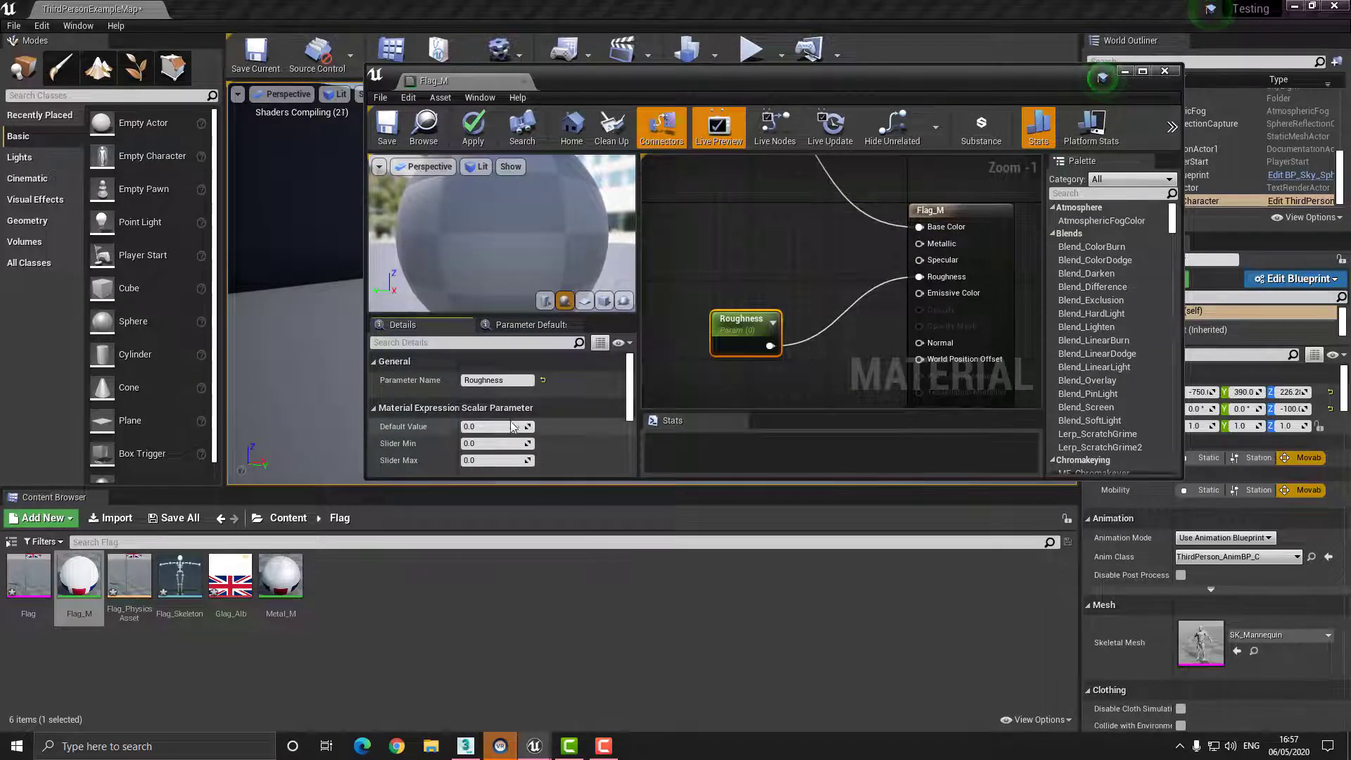
pyautogui.click(513, 426)
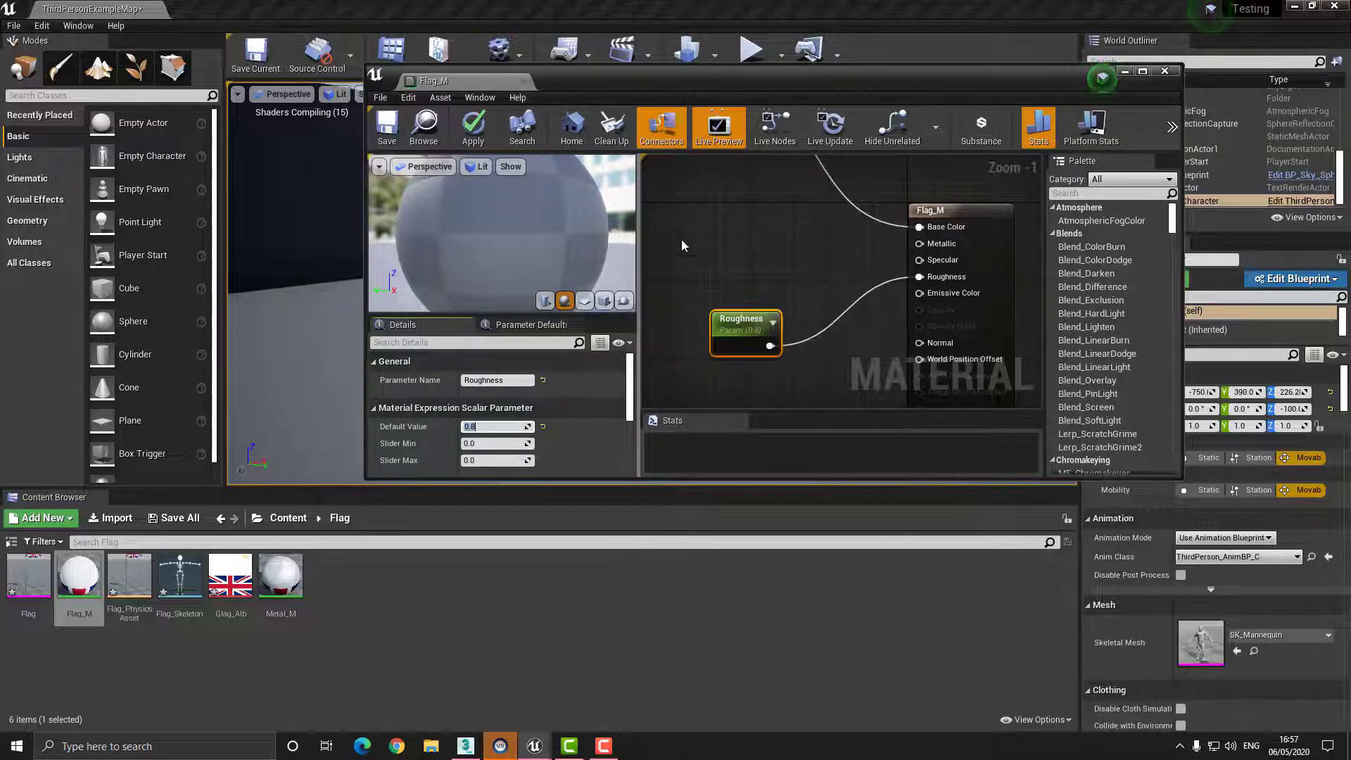
pyautogui.click(389, 134)
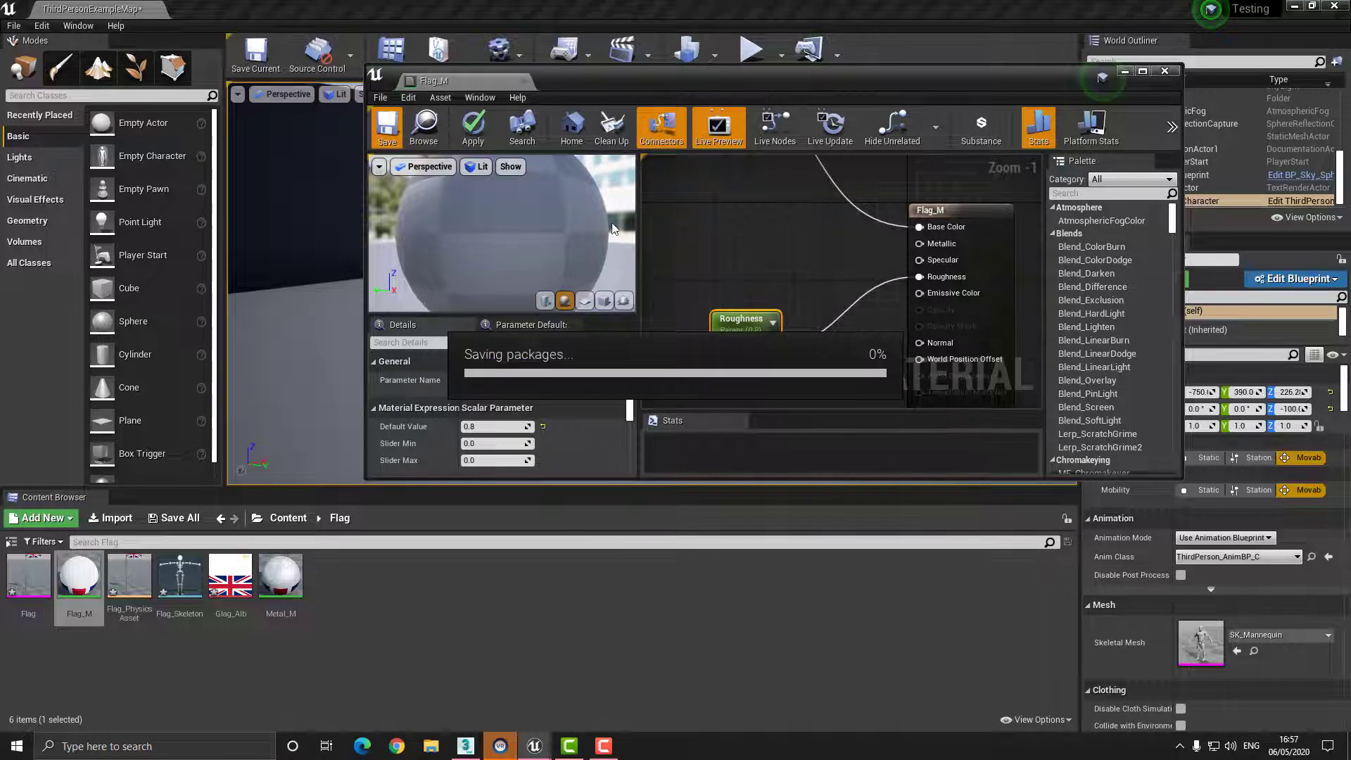
pyautogui.click(1164, 71)
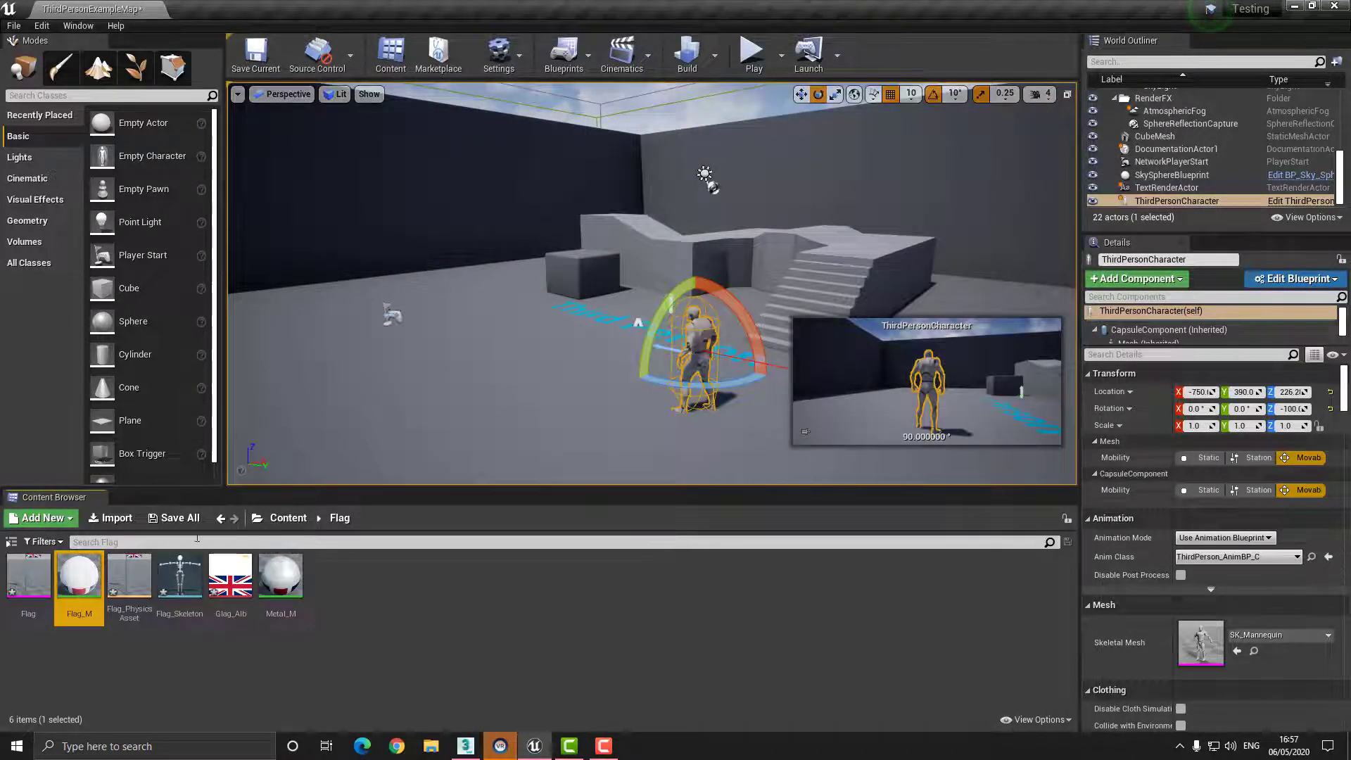
# - Open the Flag_PhysicsAsset and scale the Pole body's capsule lengthwise so it covers the full height of the pole
pyautogui.doubleClick(122, 572)
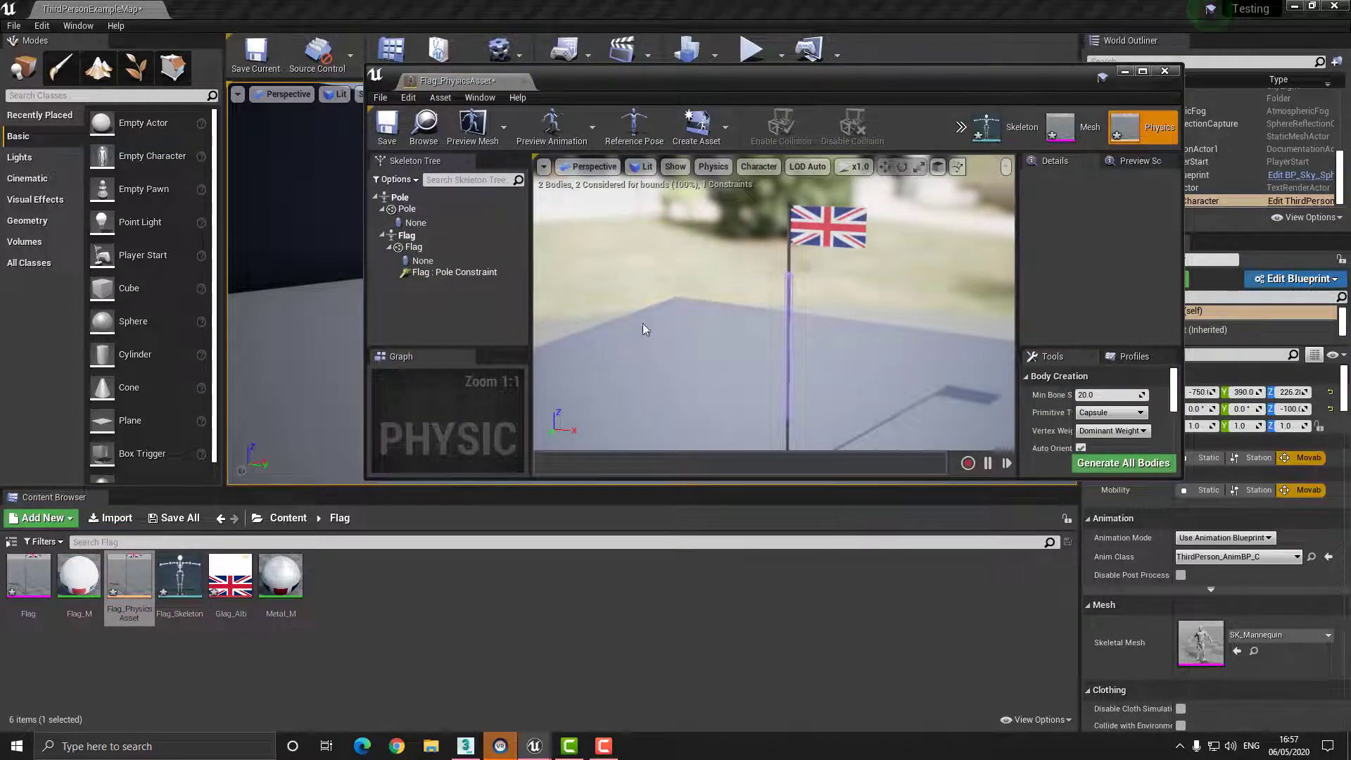
pyautogui.click(789, 300)
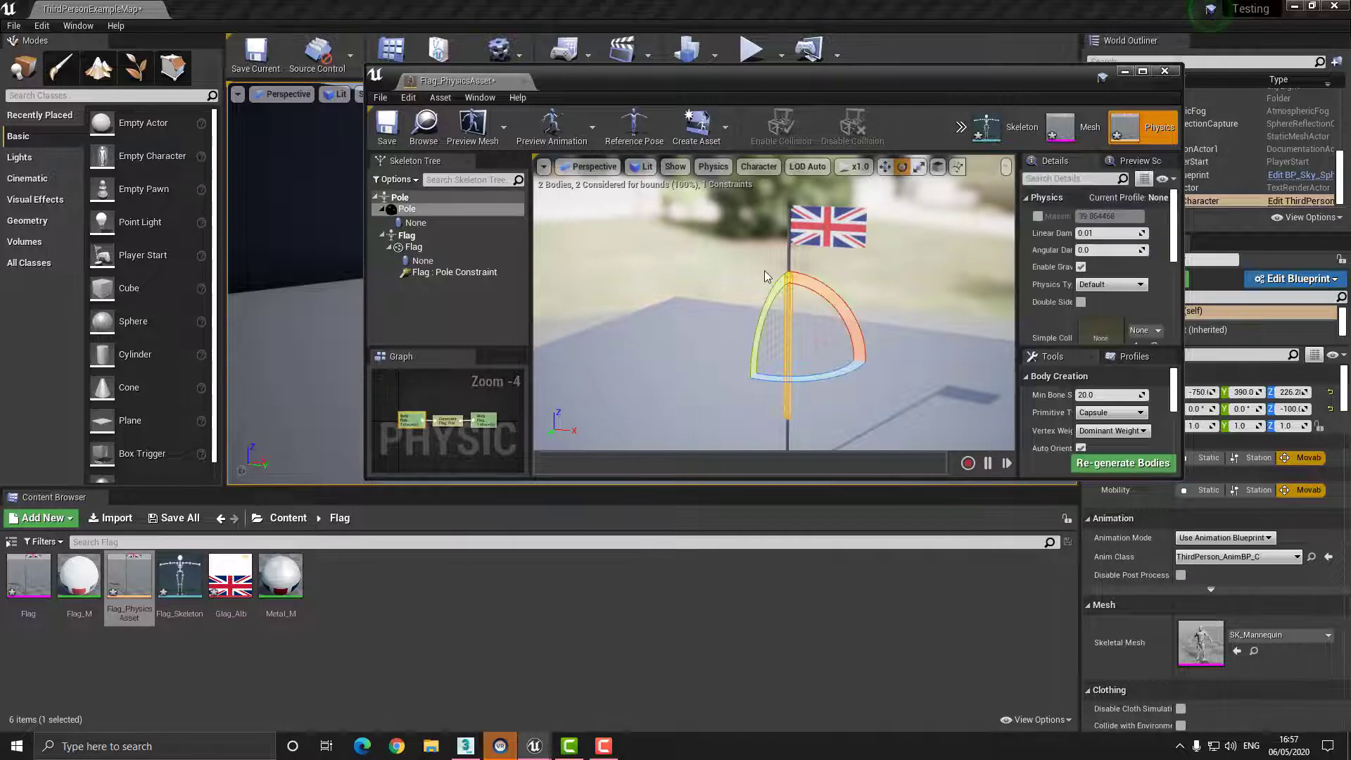
pyautogui.moveTo(712, 275); pyautogui.dragTo(730, 279, button='right')
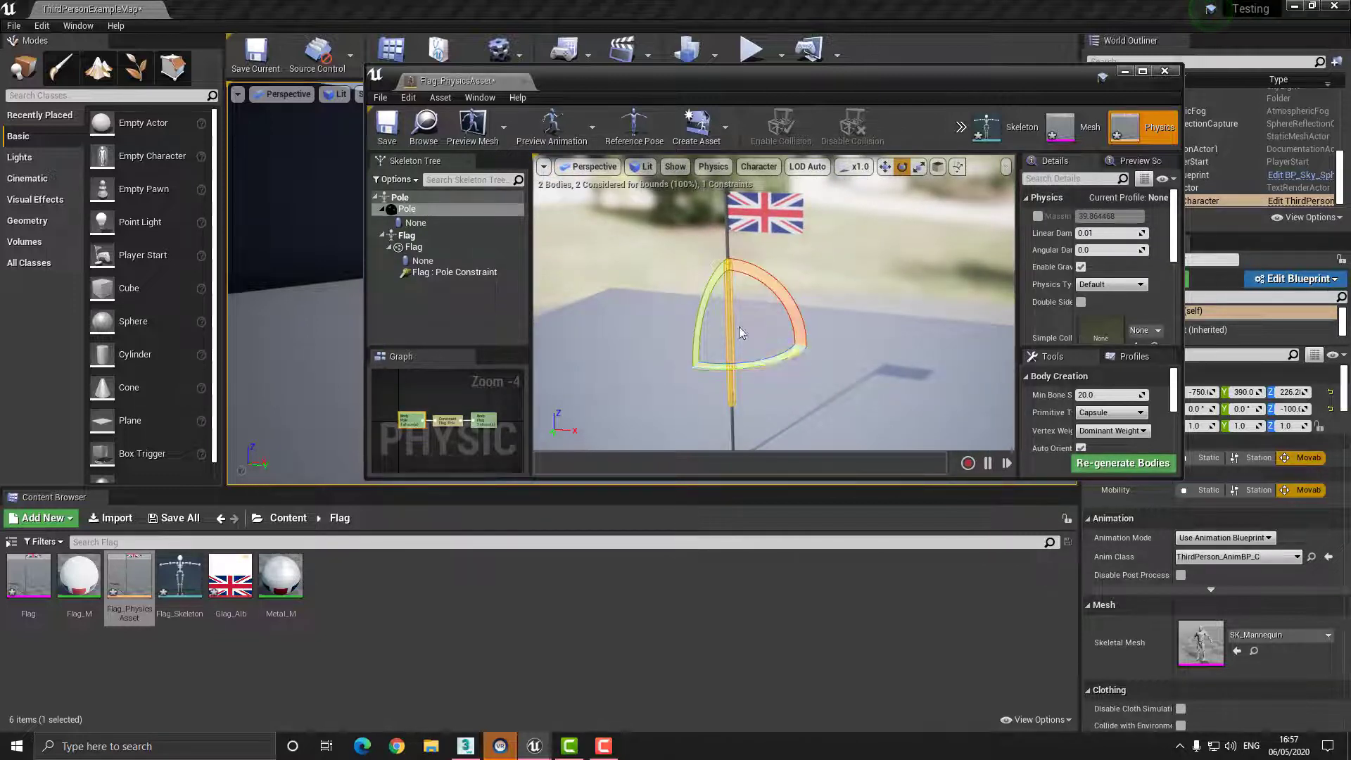
pyautogui.press('r')
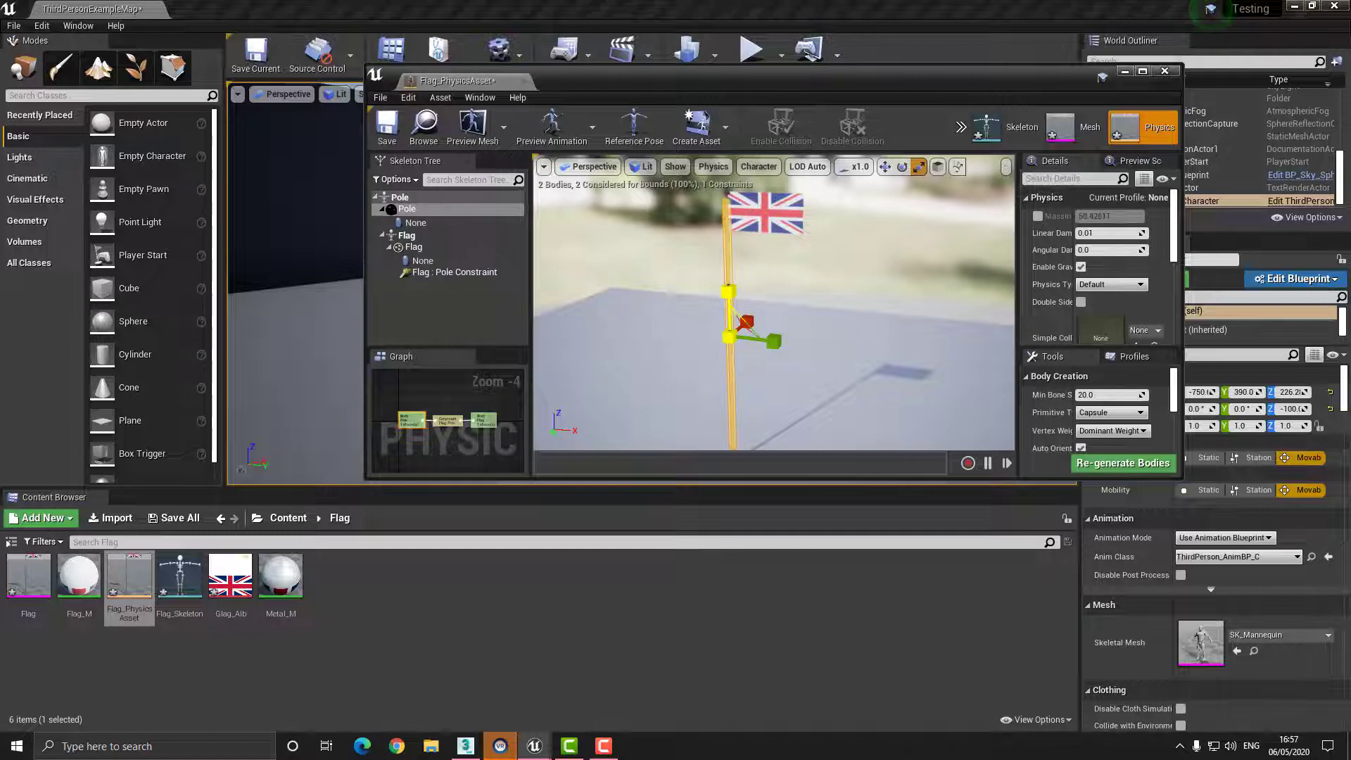
pyautogui.moveTo(729, 290); pyautogui.dragTo(729, 285)
# - Reduce the Pole capsule's radius to about 4.08 to match the pole's thickness, and save the physics asset
pyautogui.moveTo(854, 297); pyautogui.dragTo(767, 295, button='right')
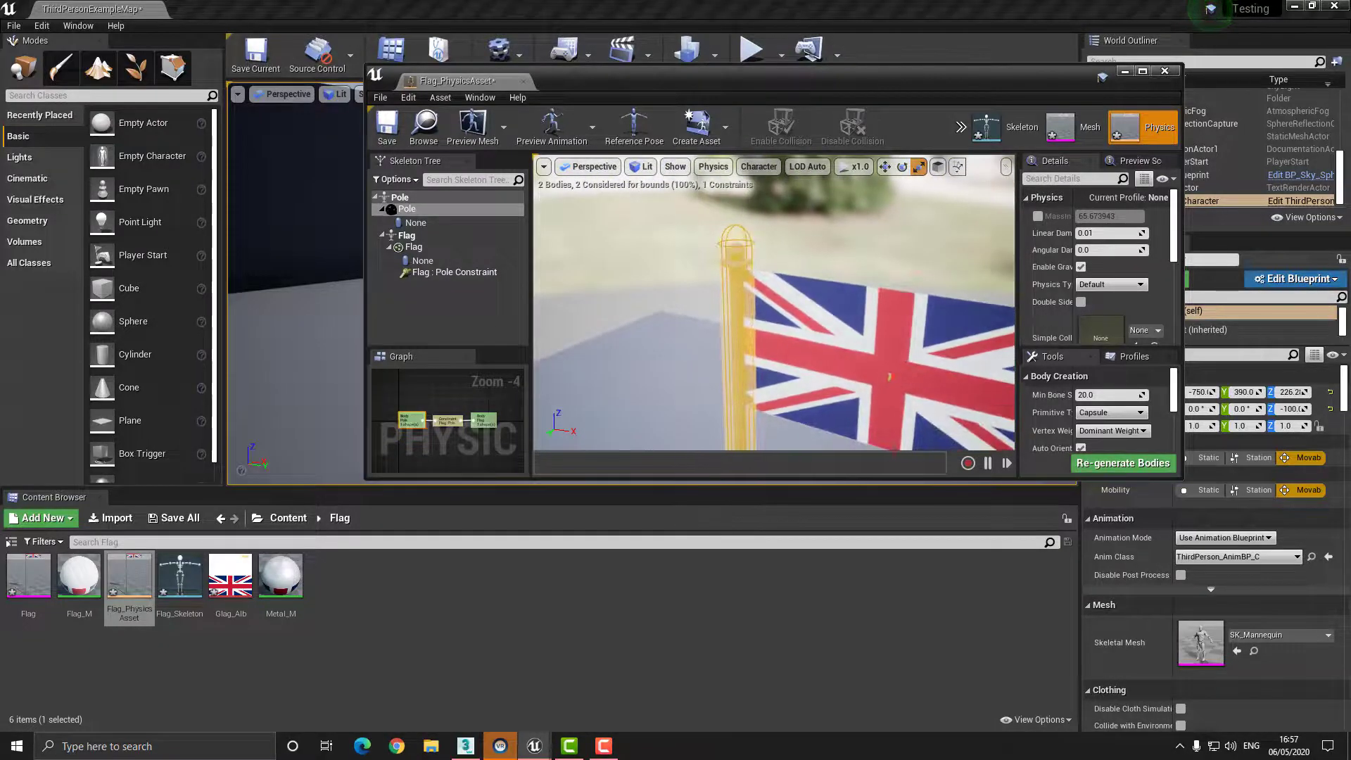
pyautogui.click(1061, 182)
pyautogui.write('rad')
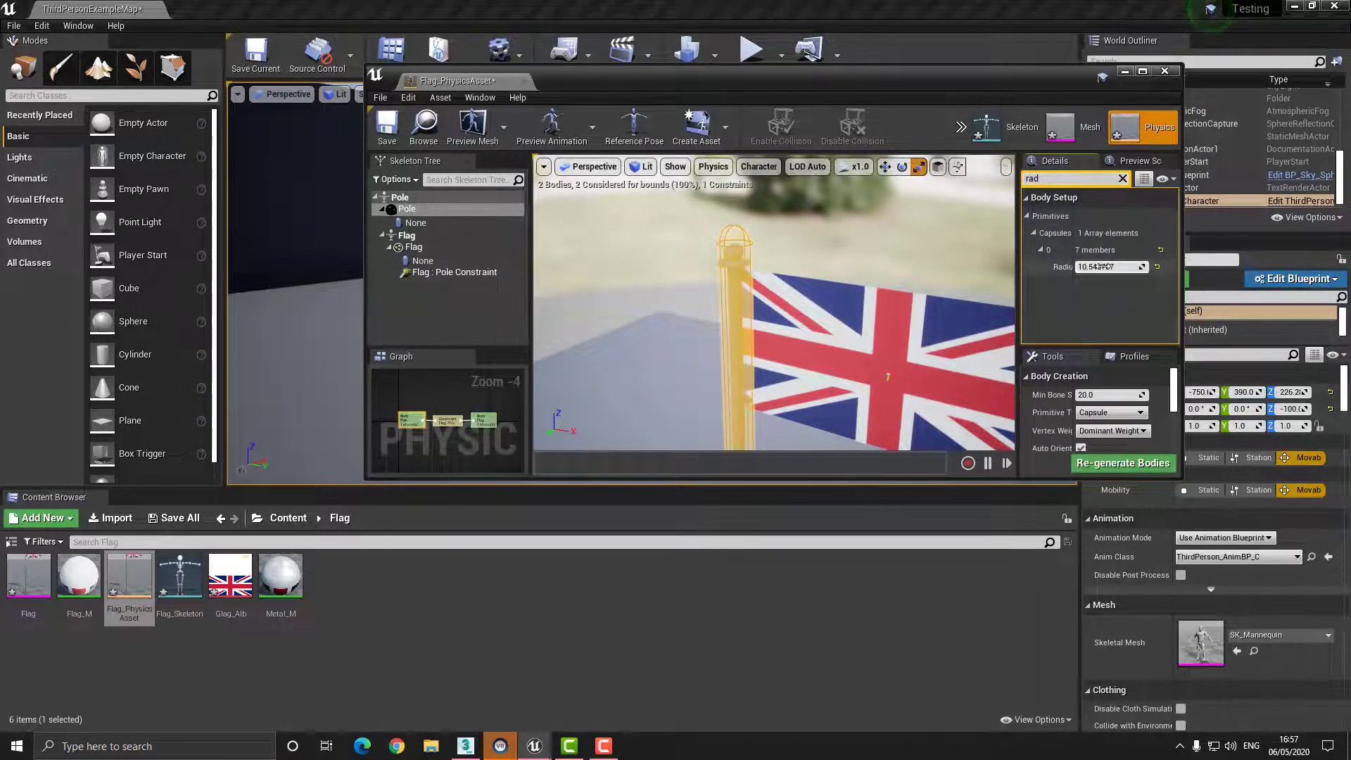
pyautogui.moveTo(1108, 267); pyautogui.dragTo(1091, 267)
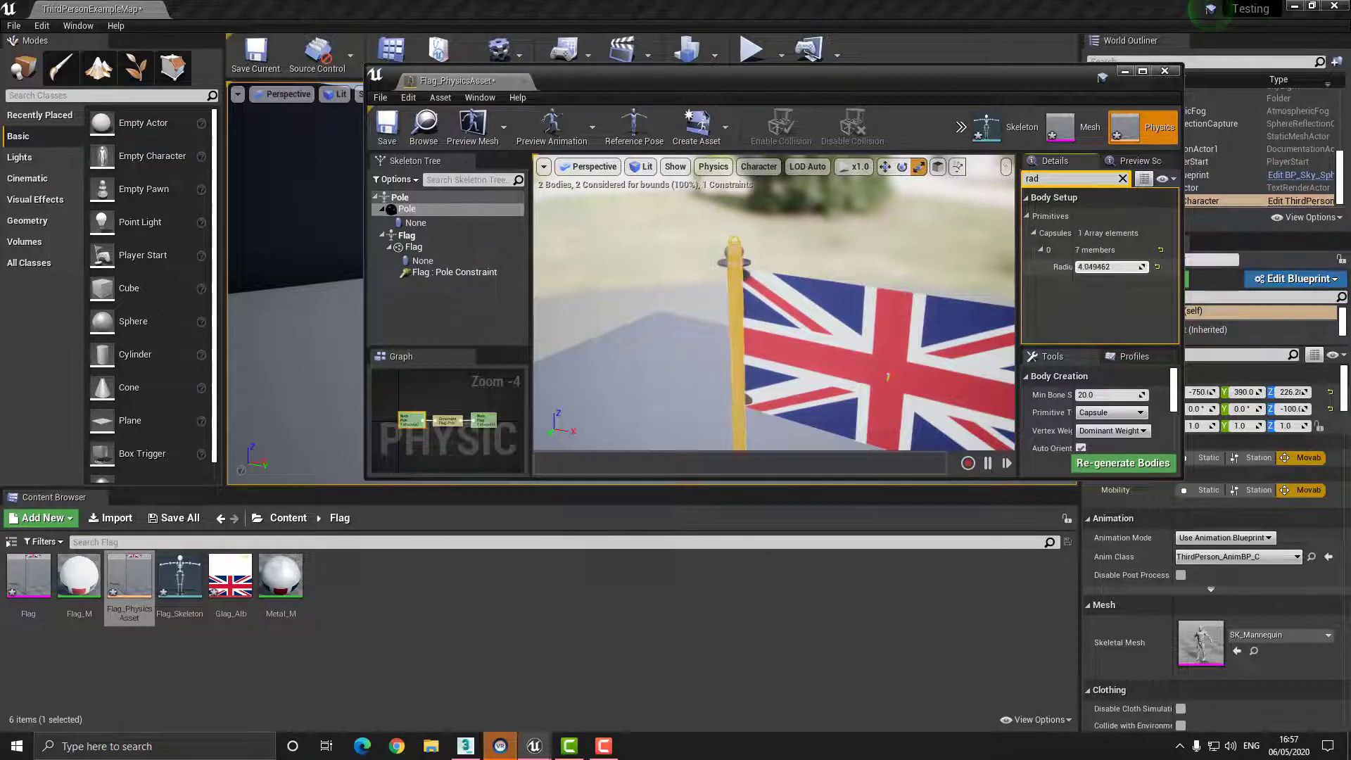
pyautogui.moveTo(818, 265); pyautogui.dragTo(813, 231, button='right')
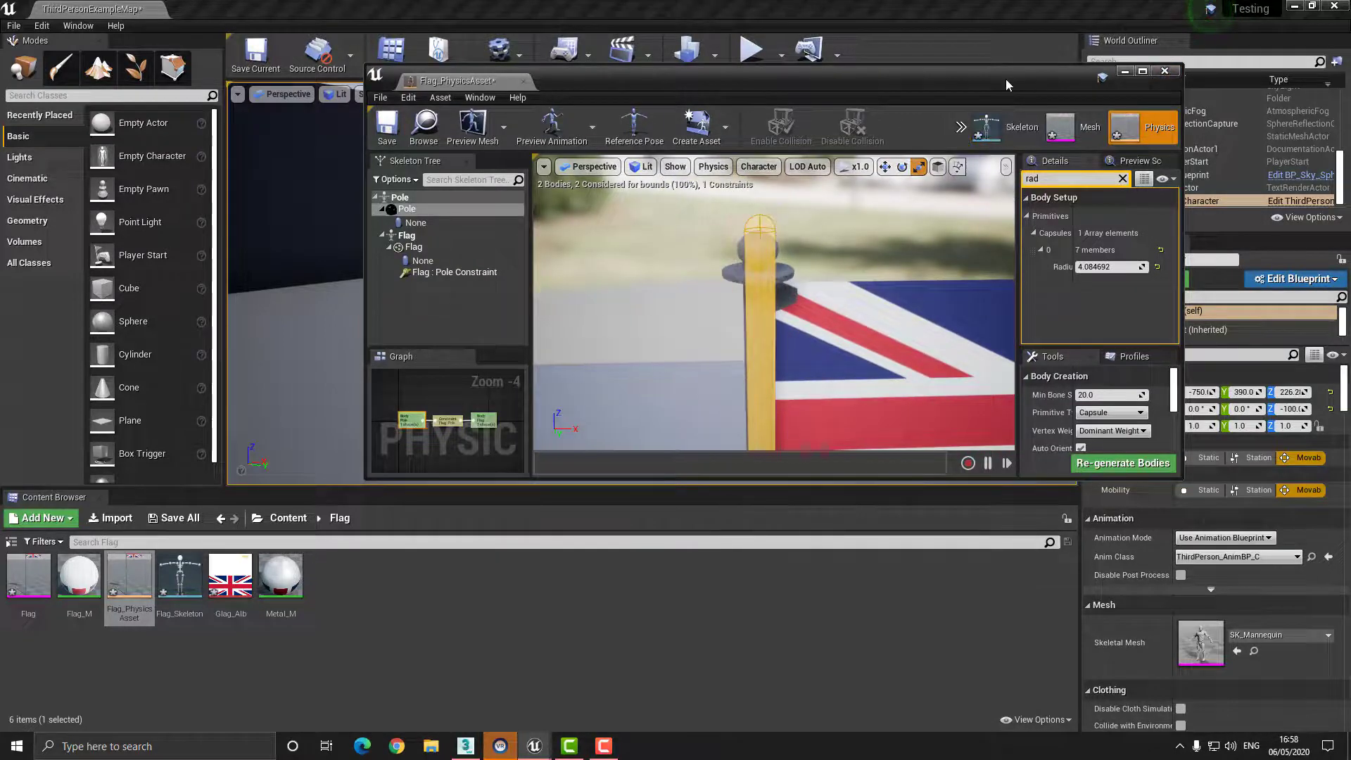
pyautogui.moveTo(1007, 85); pyautogui.dragTo(285, 5)
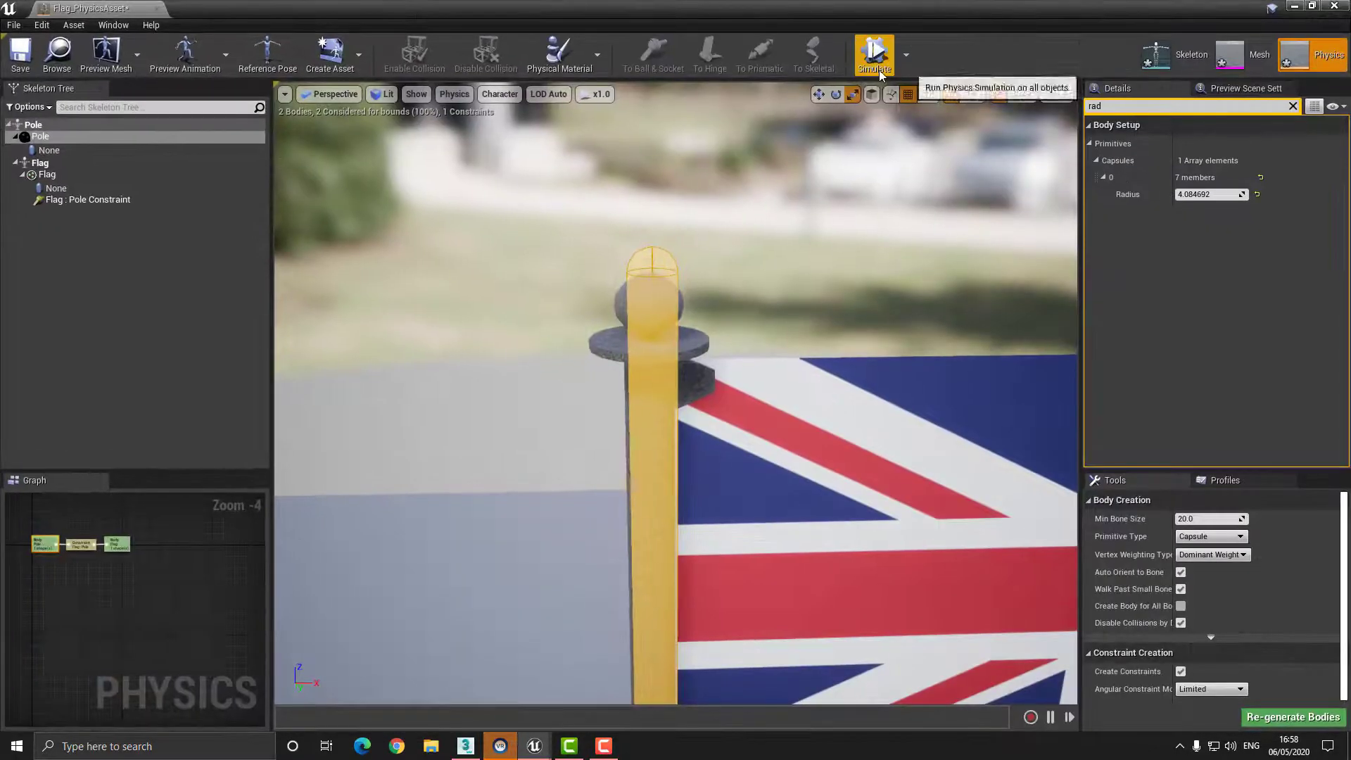
pyautogui.click(20, 55)
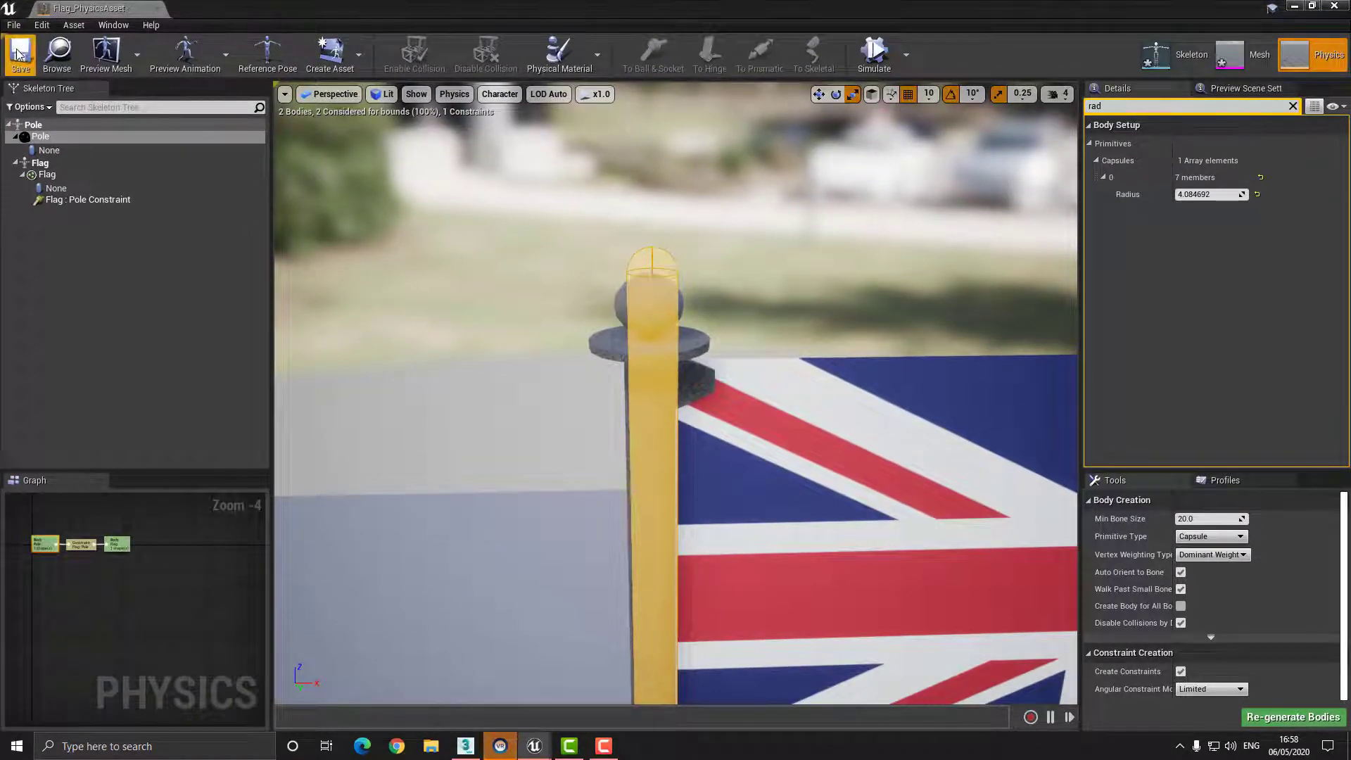
# - Open the Flag skeletal mesh, enable Section Selection, and select the flag cloth section in the preview
pyautogui.click(1234, 61)
pyautogui.moveTo(706, 249); pyautogui.dragTo(704, 302, button='right')
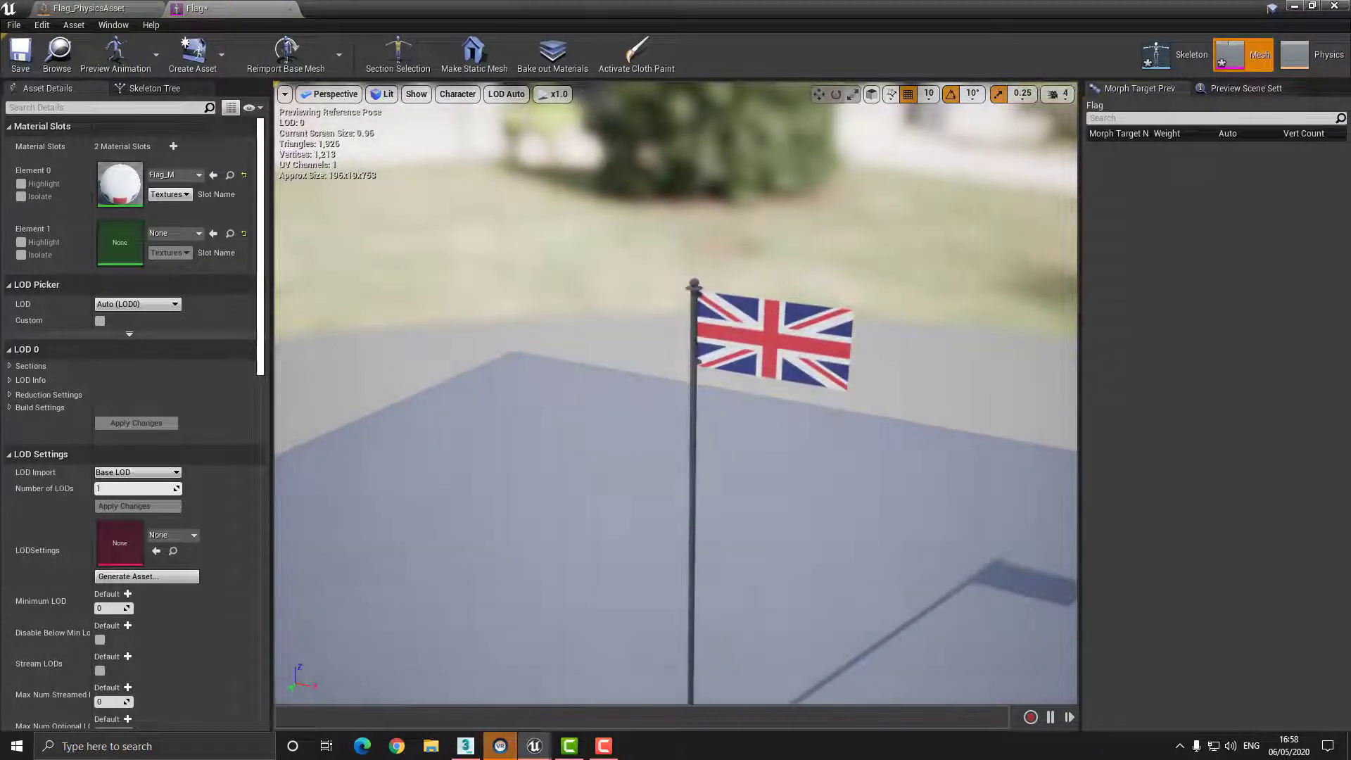
pyautogui.moveTo(701, 260)
pyautogui.mouseDown()
pyautogui.moveTo(688, 269)
pyautogui.moveTo(701, 250)
pyautogui.mouseUp()
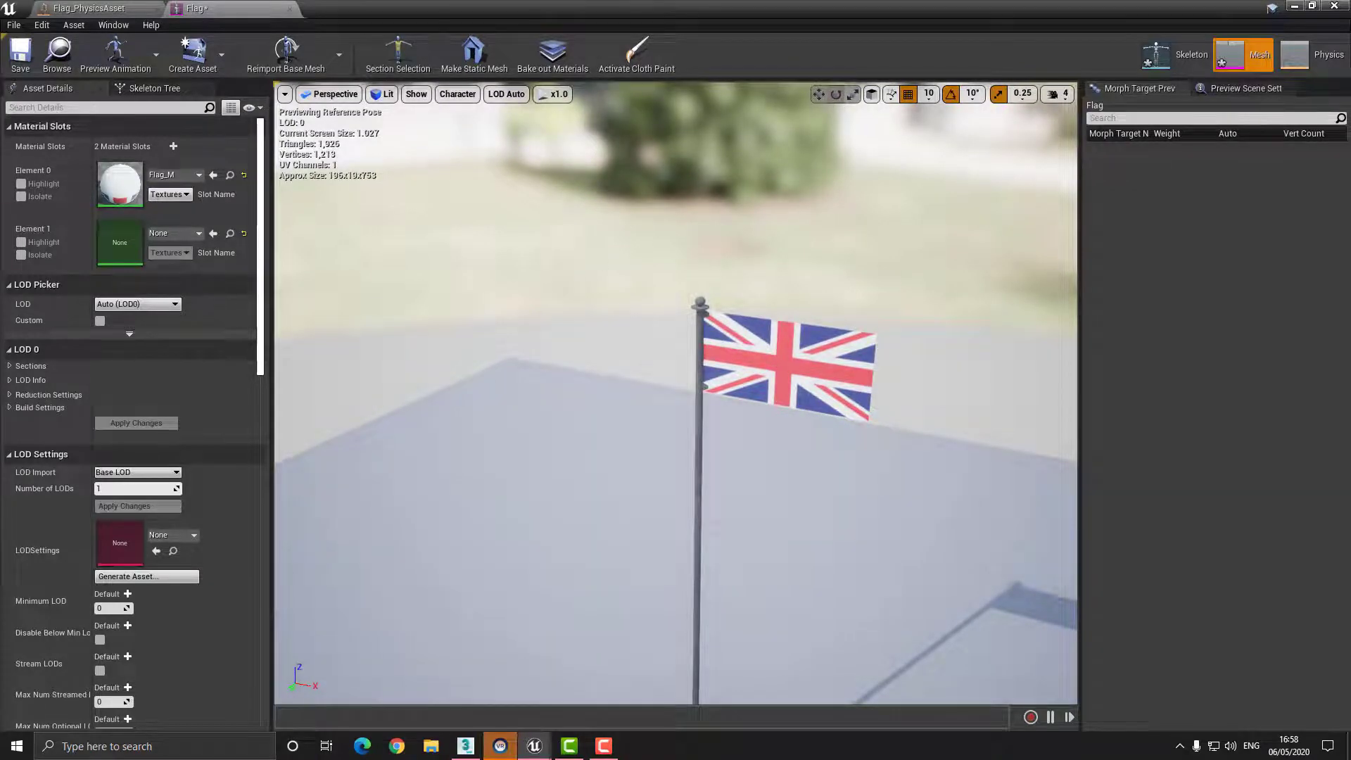
pyautogui.moveTo(517, 174); pyautogui.dragTo(517, 174, button='right')
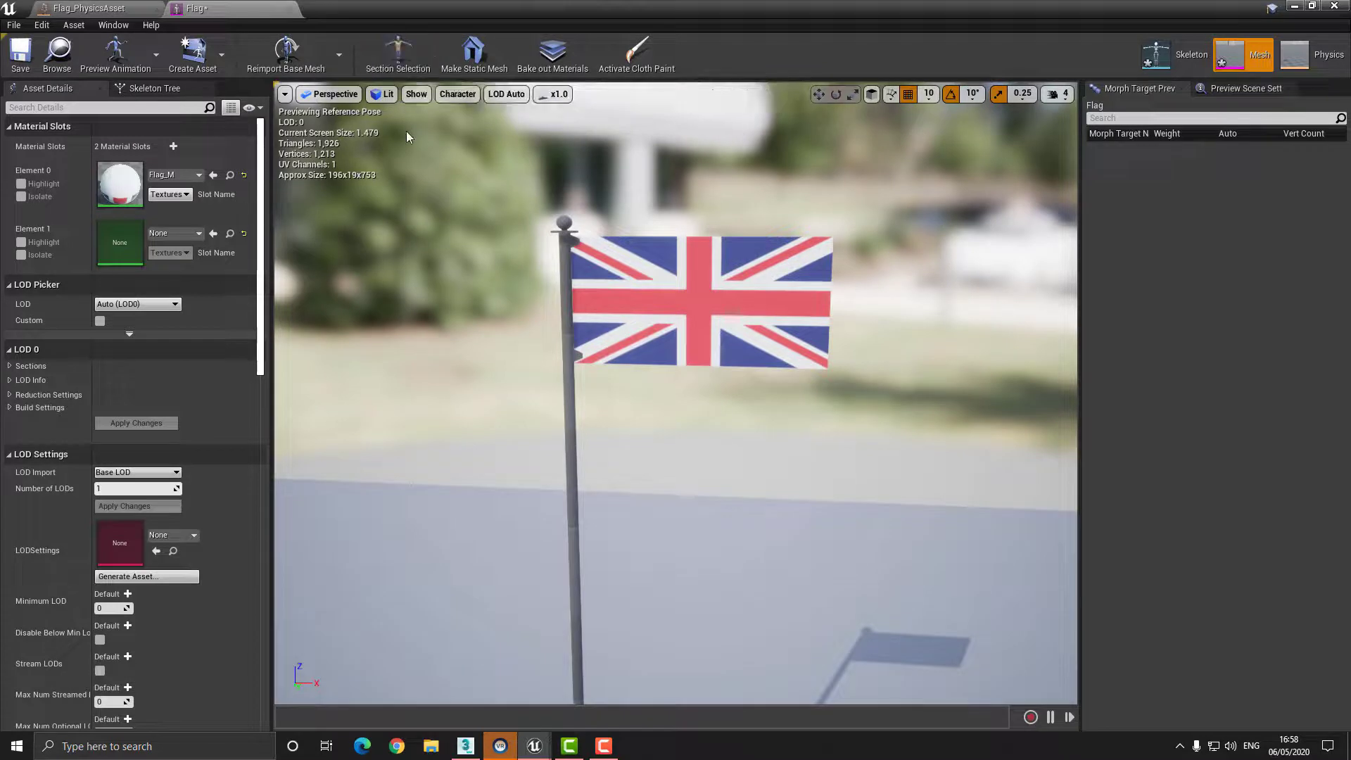
pyautogui.click(394, 55)
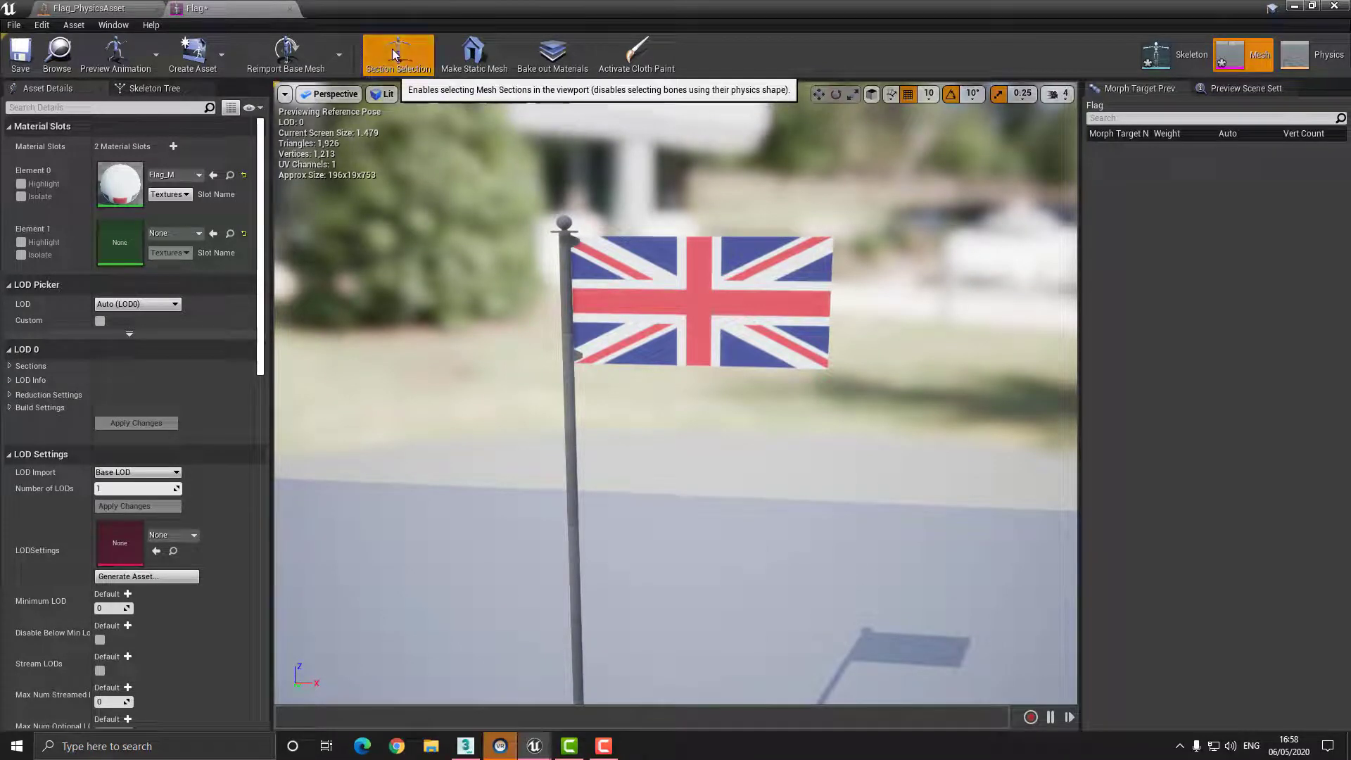
pyautogui.click(615, 246)
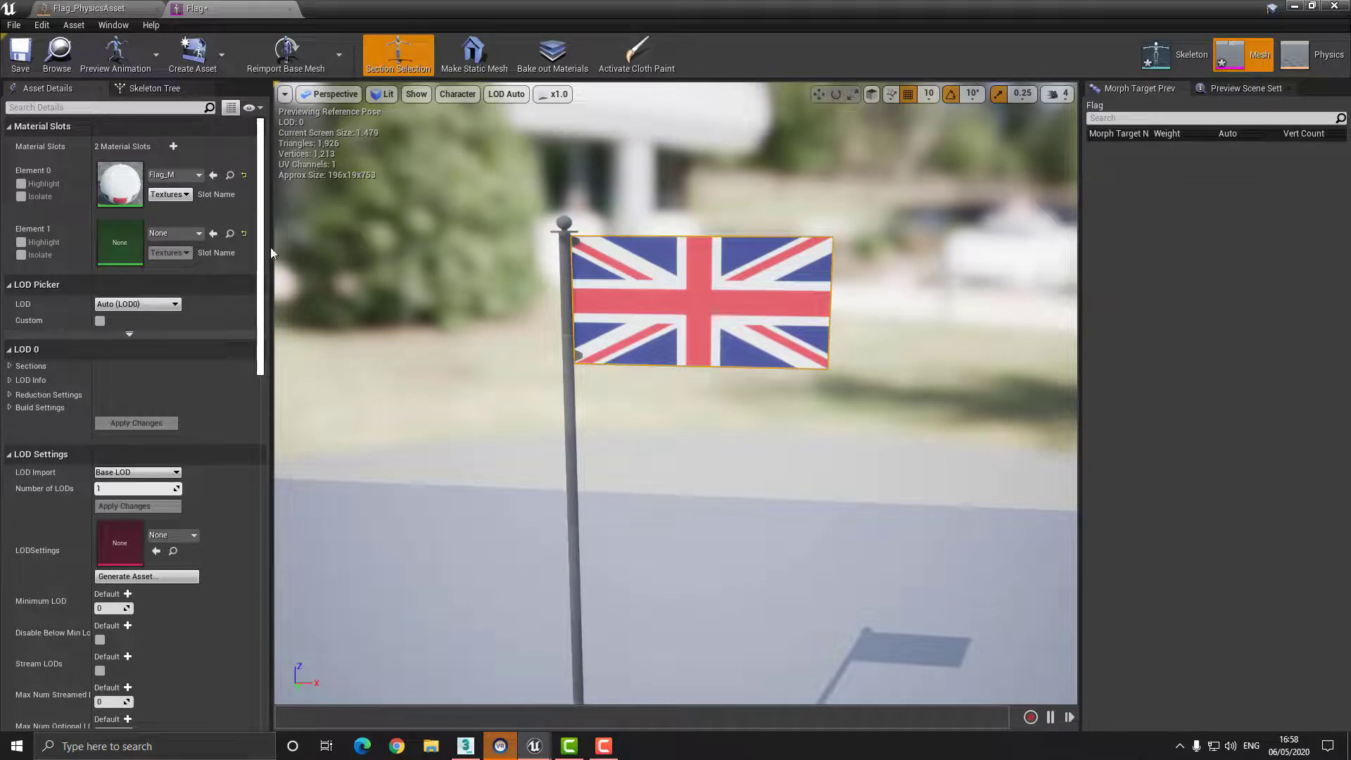
# - Assign the Metal_M material to the Element 1 material slot of the Flag mesh
pyautogui.click(185, 235)
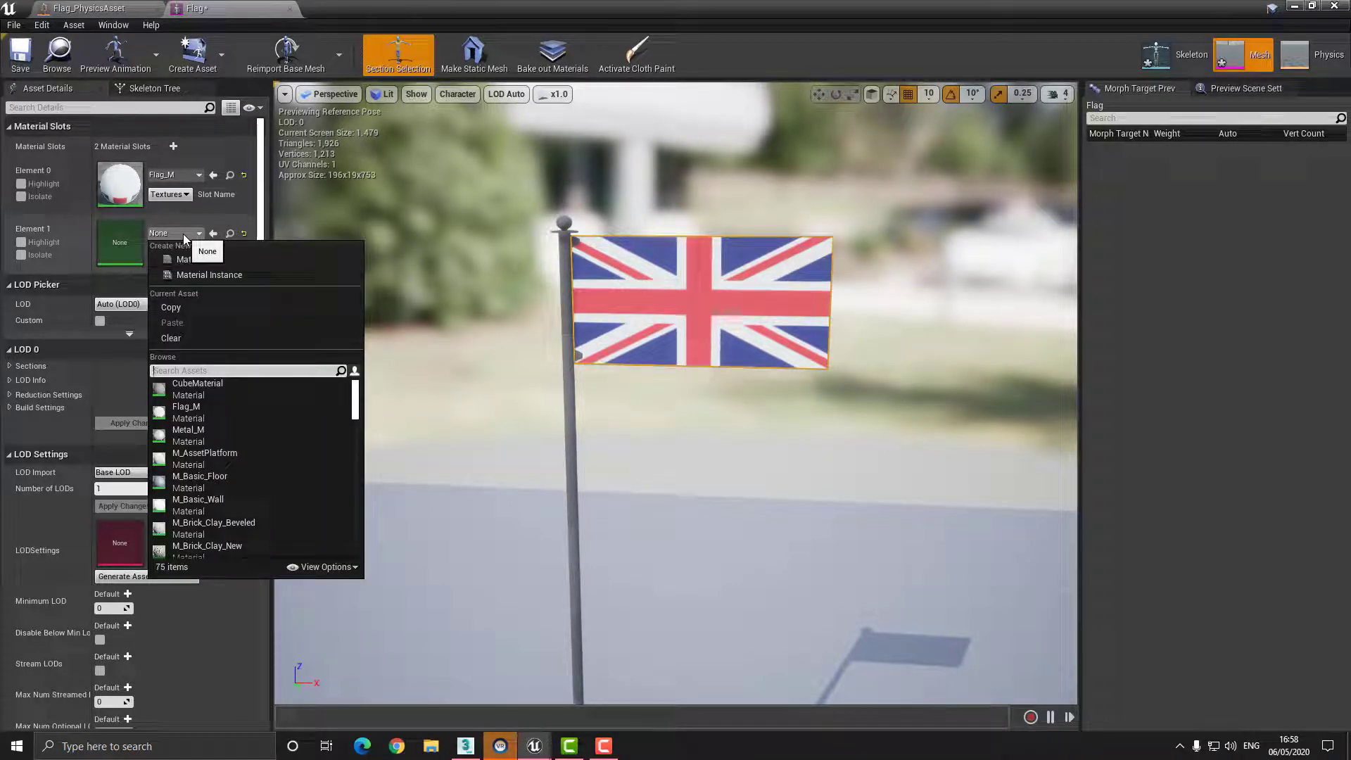
pyautogui.write('Metal')
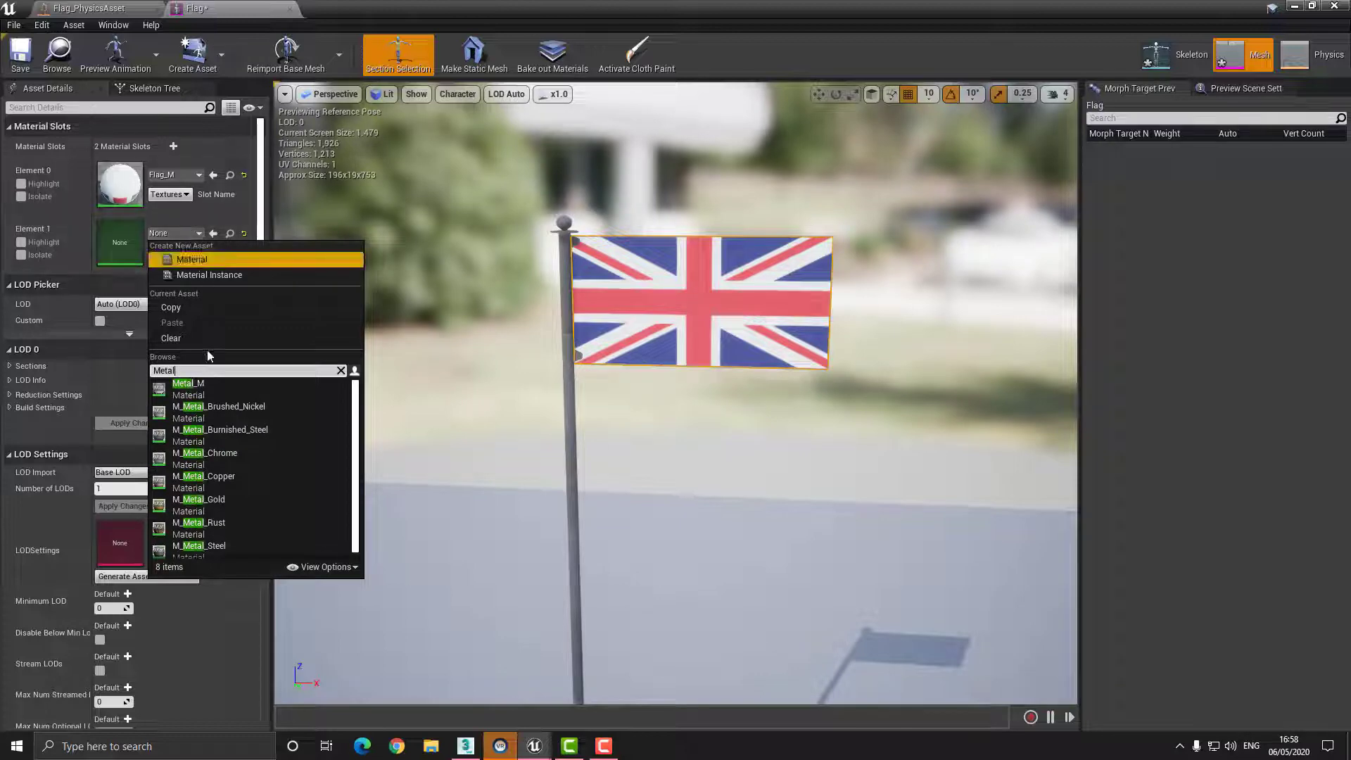
pyautogui.click(198, 386)
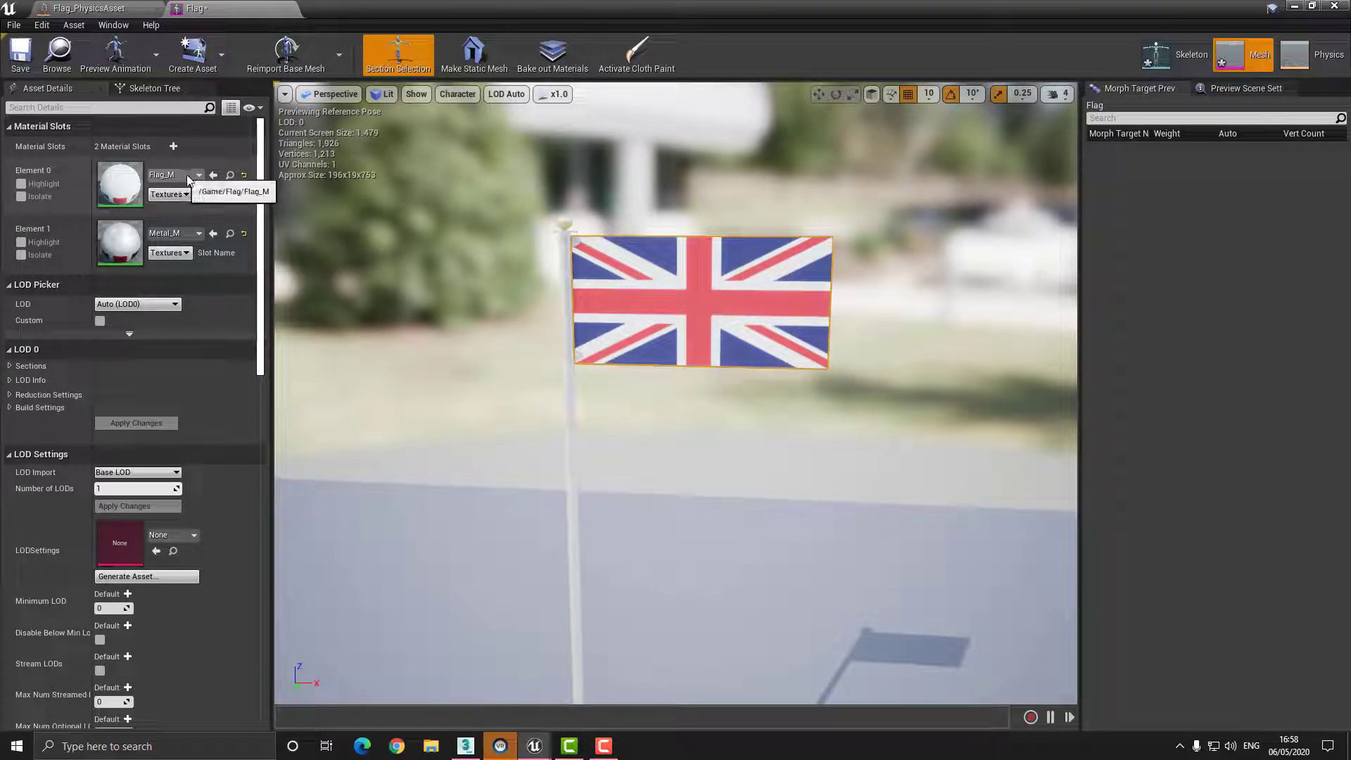
pyautogui.moveTo(546, 280); pyautogui.dragTo(464, 281, button='right')
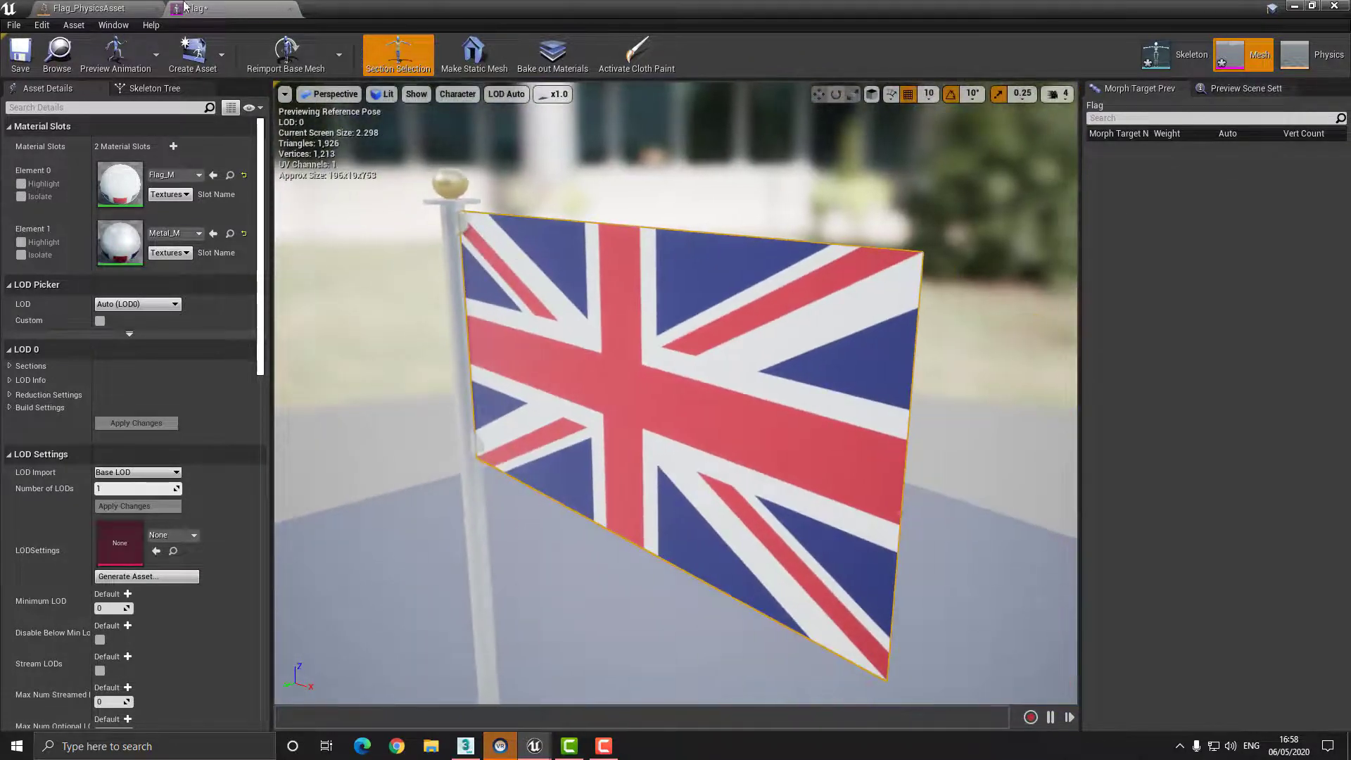
# - Open the Flag_M material, enable its Two Sided option, and save it
pyautogui.click(121, 8)
pyautogui.moveTo(400, 10); pyautogui.dragTo(792, 77)
pyautogui.click(79, 577)
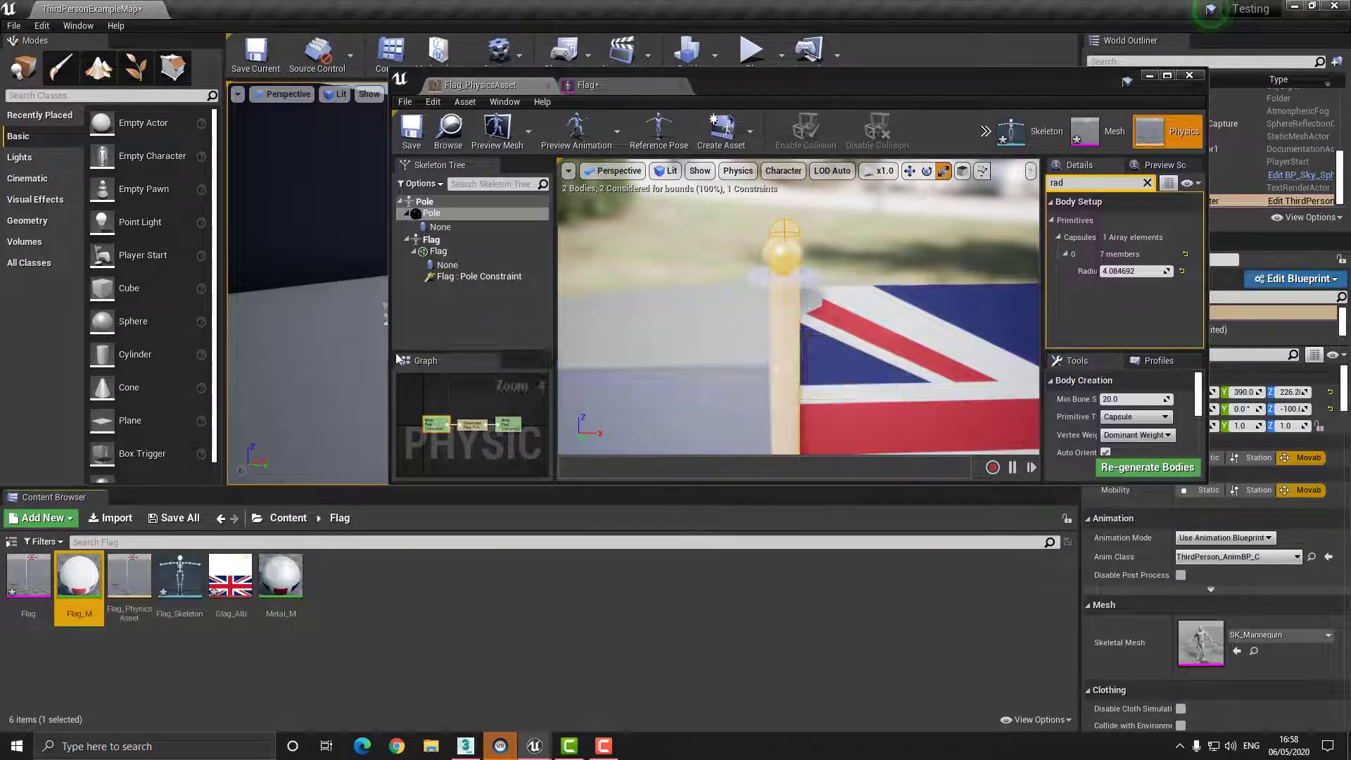
pyautogui.click(696, 298)
pyautogui.scroll(-5, 619, 402)
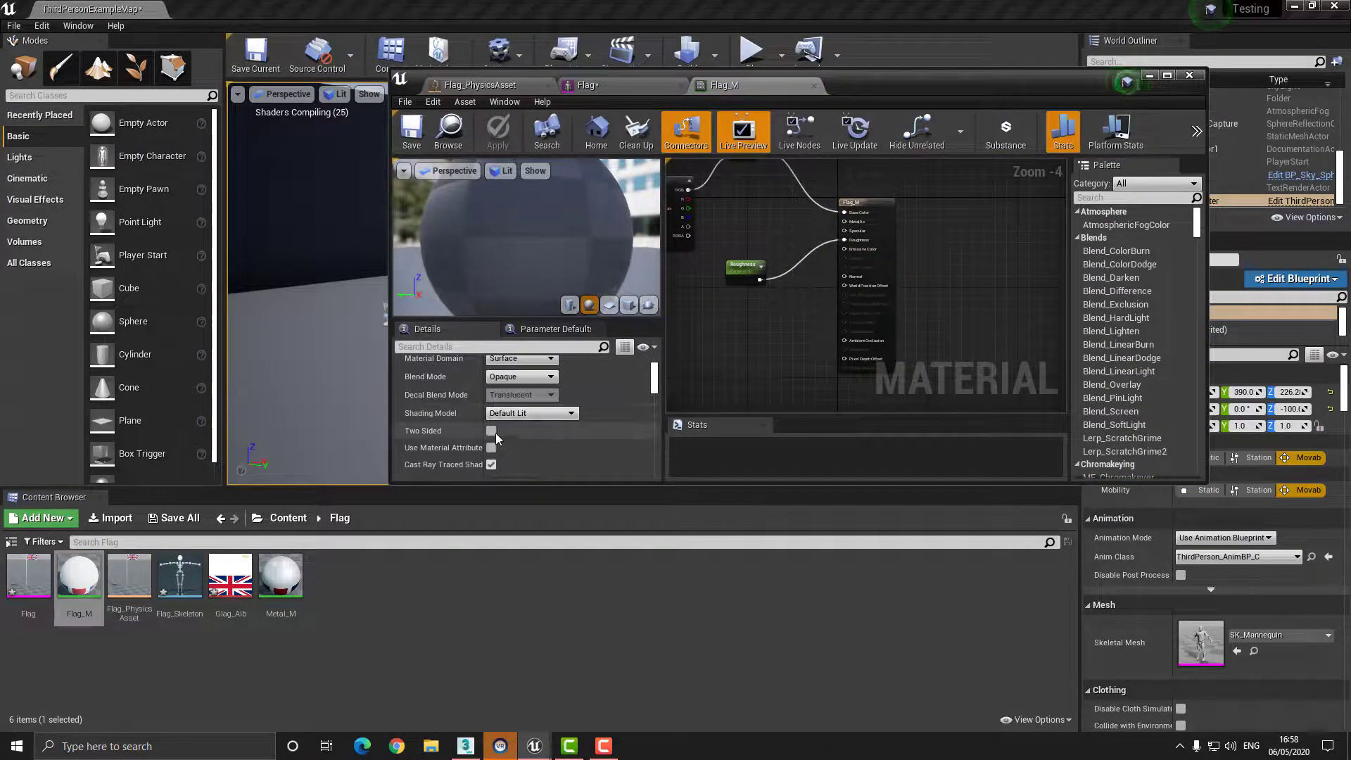
pyautogui.click(492, 432)
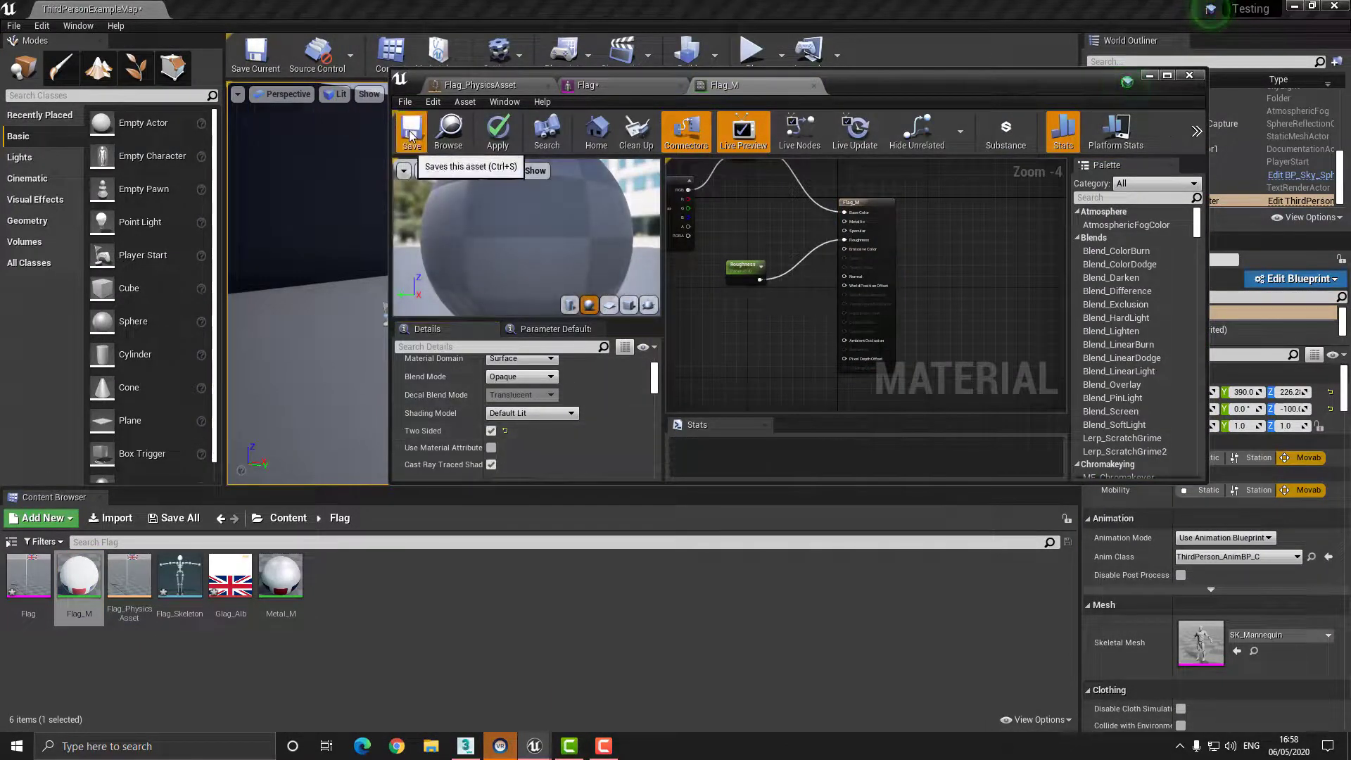
pyautogui.hotkey('ctrl', 's')
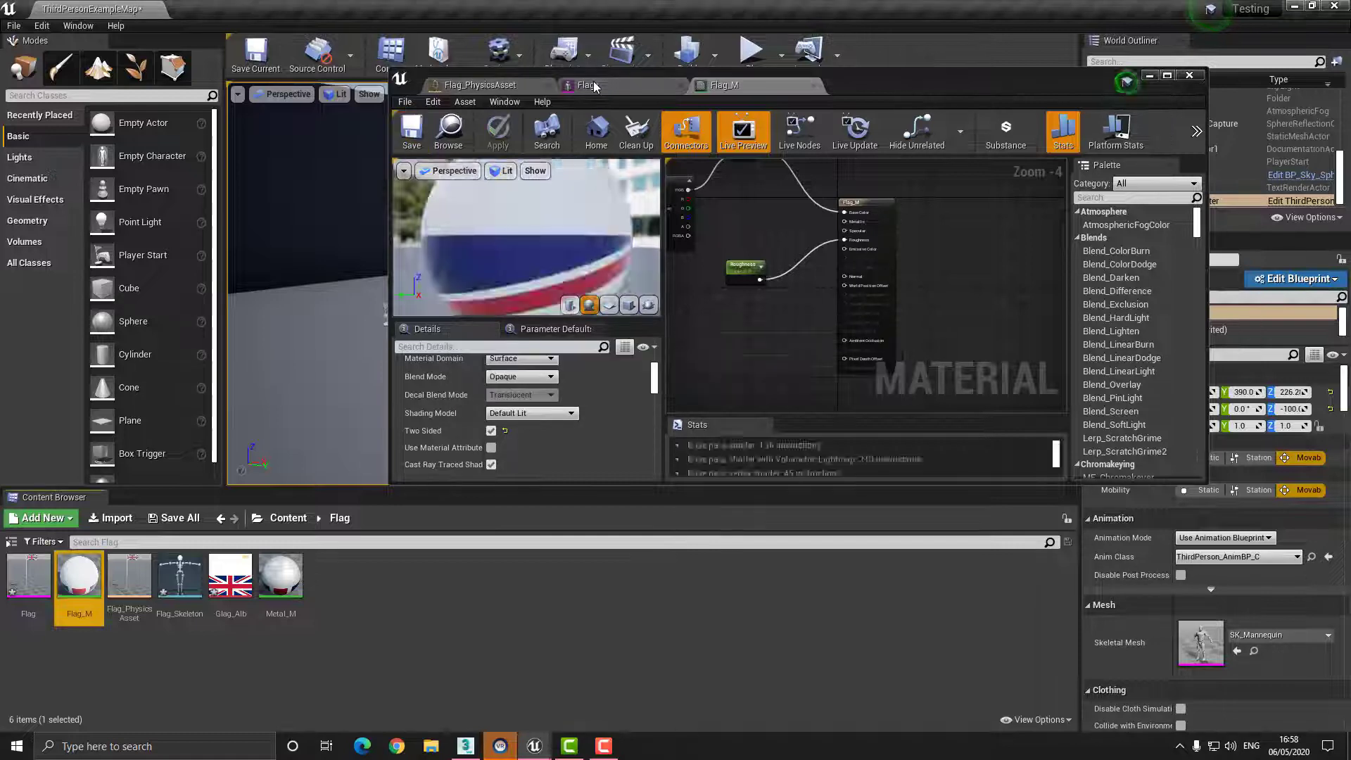
# - Return to the Flag mesh and create clothing data named Flag_Clothing from the flag section, using Flag_PhysicsAsset for collision
pyautogui.click(599, 85)
pyautogui.doubleClick(882, 86)
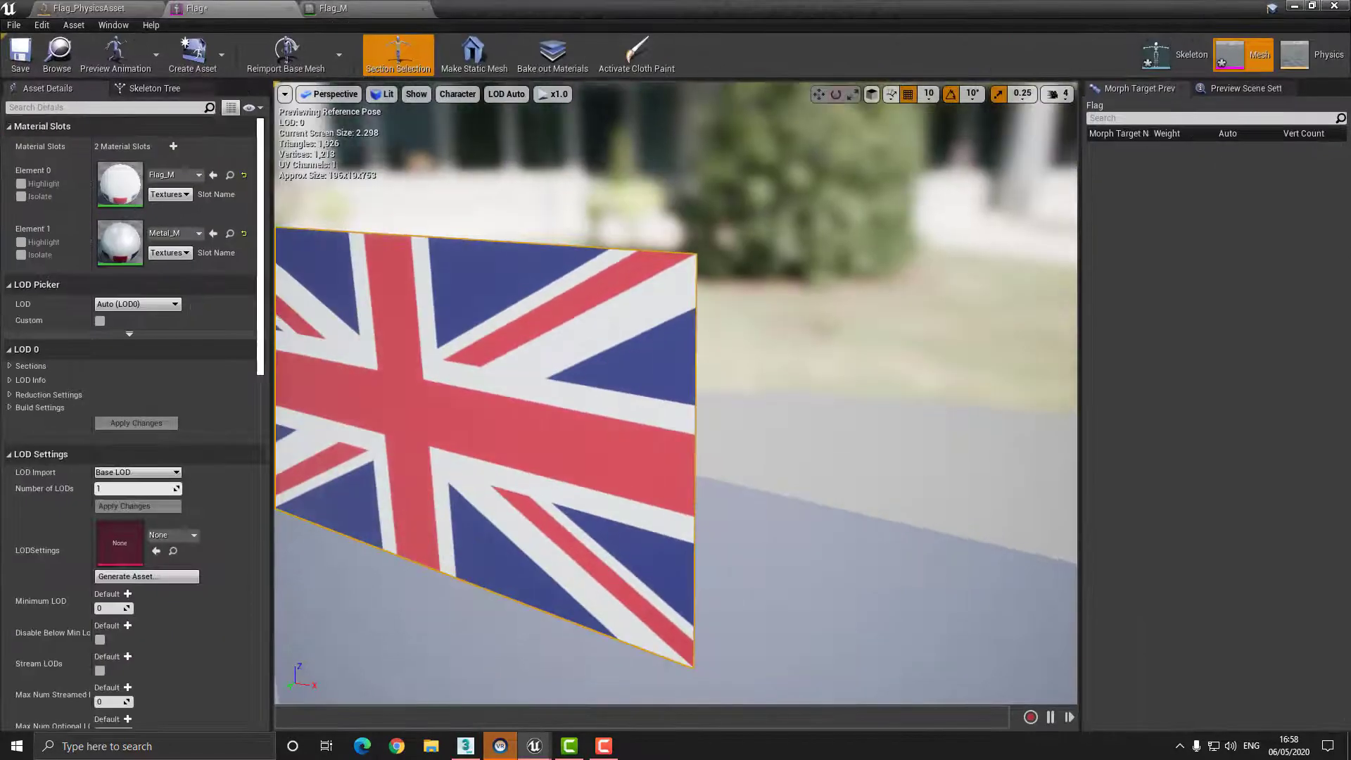
pyautogui.moveTo(676, 394); pyautogui.dragTo(563, 394, button='right')
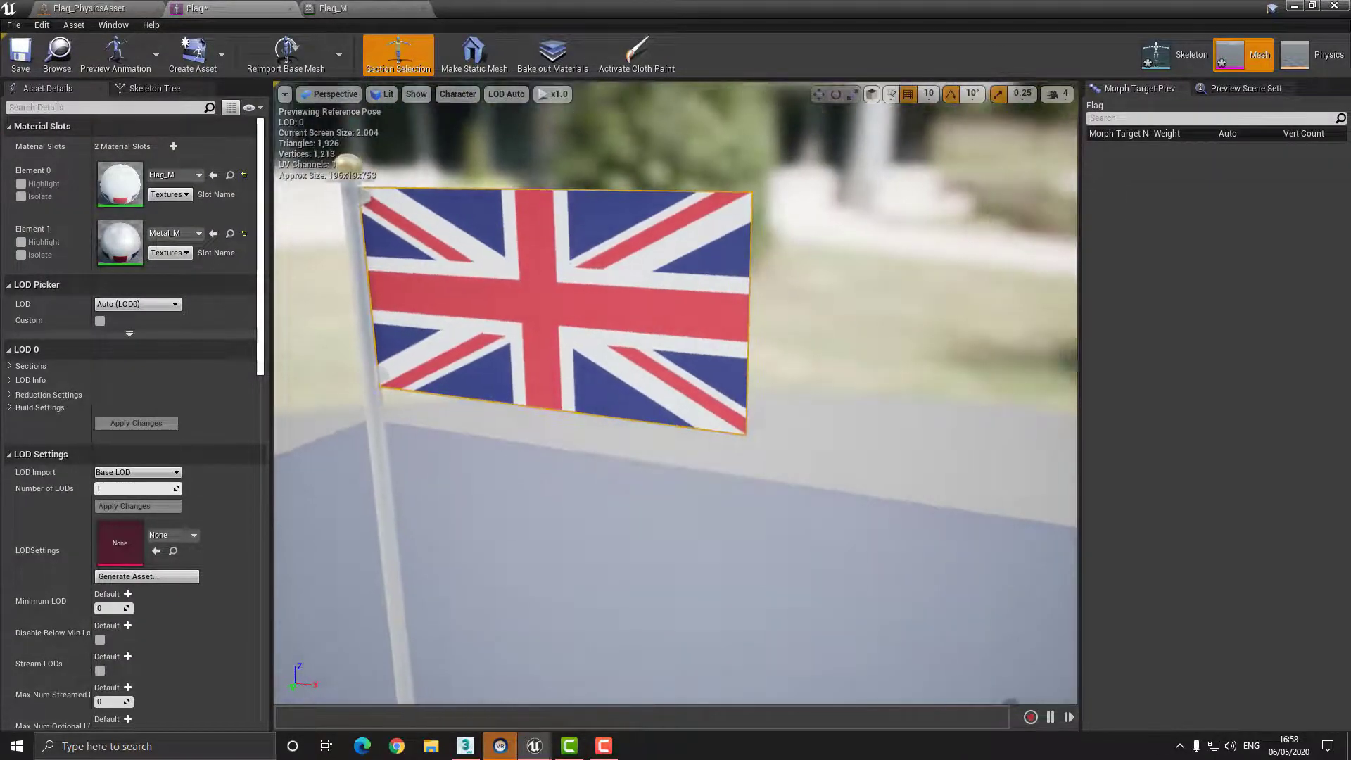
pyautogui.moveTo(494, 226); pyautogui.dragTo(563, 226, button='right')
pyautogui.moveTo(494, 227); pyautogui.dragTo(436, 239, button='middle')
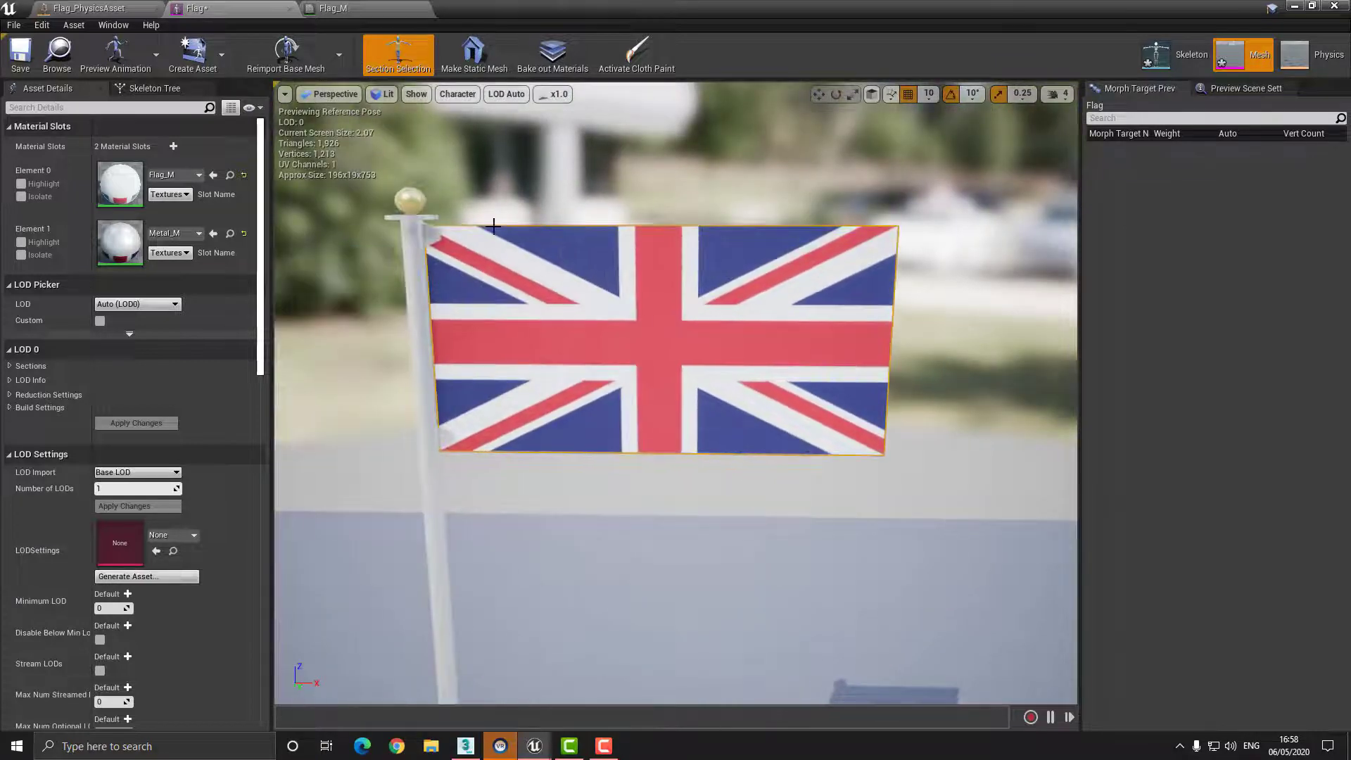
pyautogui.rightClick(537, 247)
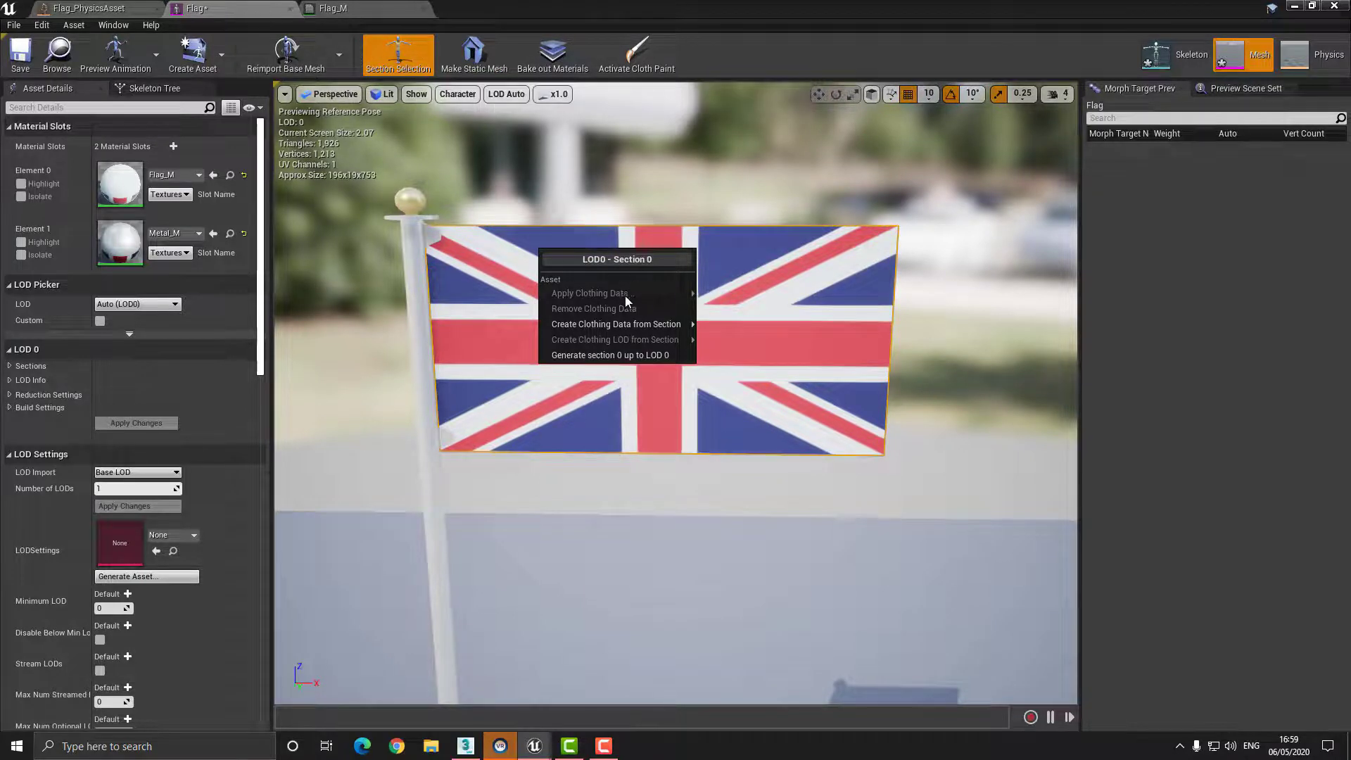
pyautogui.moveTo(598, 324)
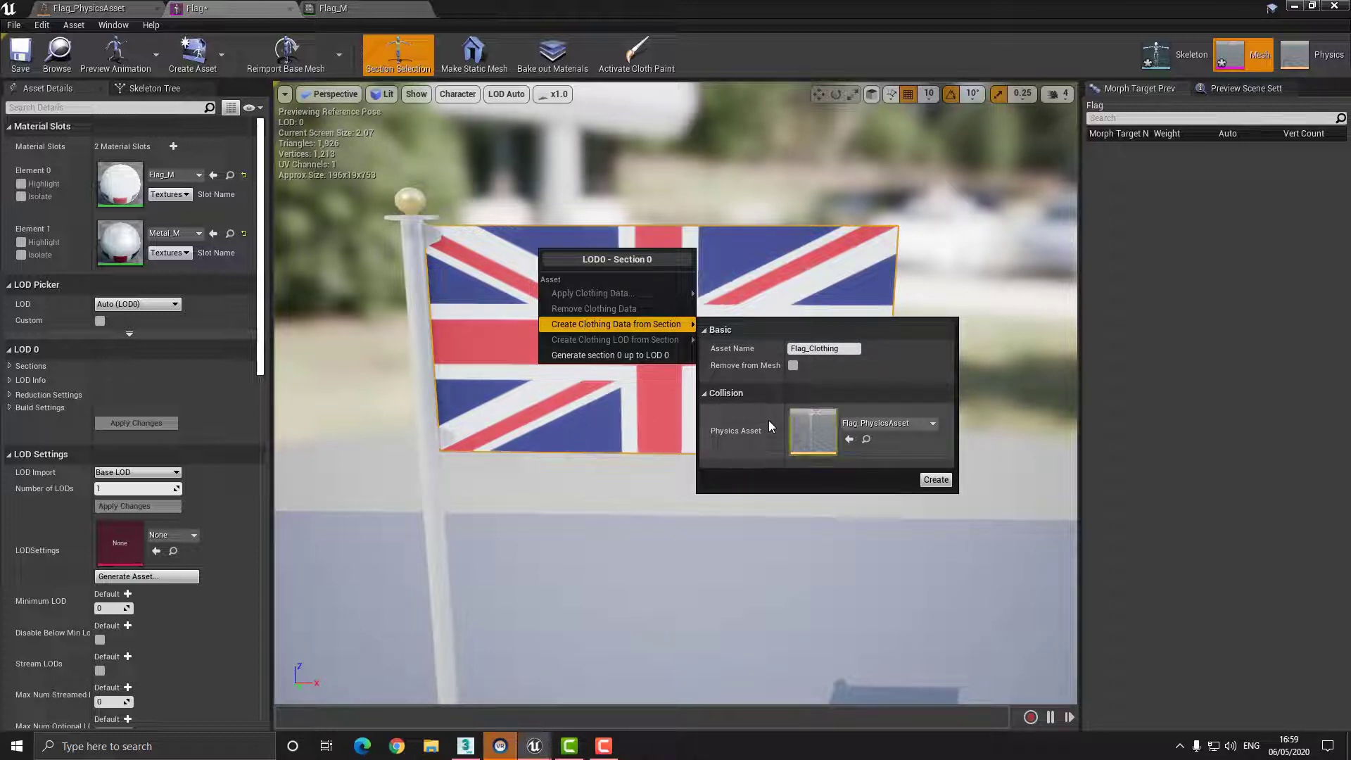
pyautogui.click(935, 480)
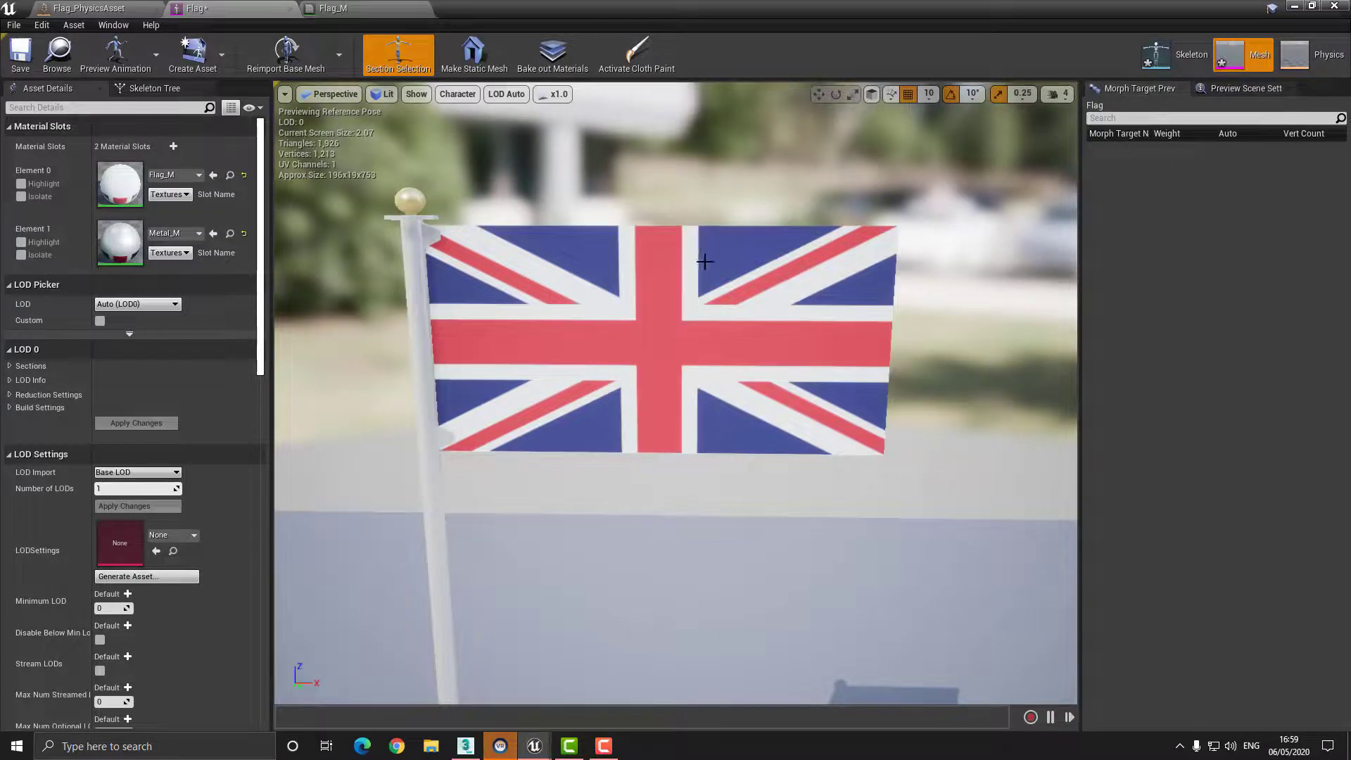
# - Activate cloth painting and select the Flag_Clothing_0 clothing data for painting
pyautogui.click(637, 51)
pyautogui.moveTo(913, 114); pyautogui.dragTo(1029, 122)
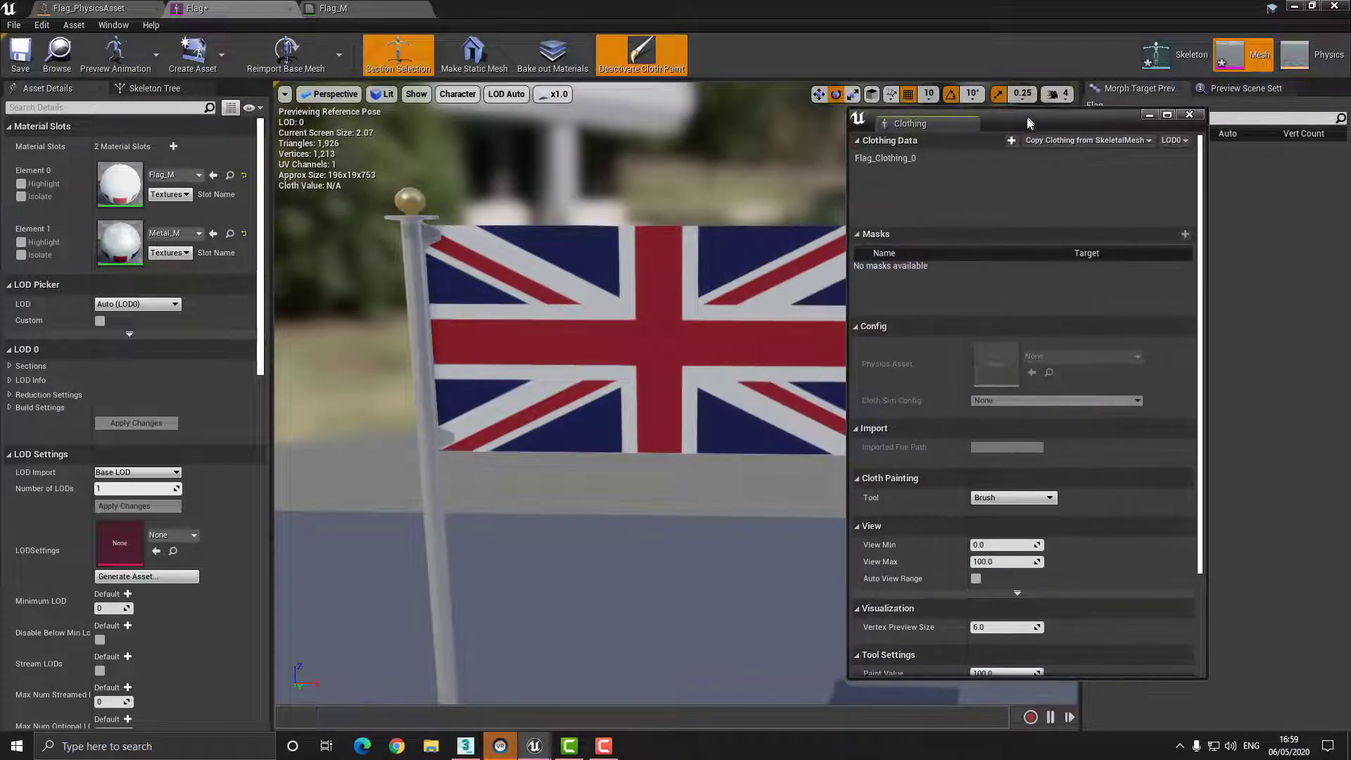
pyautogui.moveTo(659, 258)
pyautogui.mouseDown(button='right')
pyautogui.moveTo(677, 242)
pyautogui.moveTo(671, 252)
pyautogui.mouseUp(button='right')
pyautogui.click(901, 158)
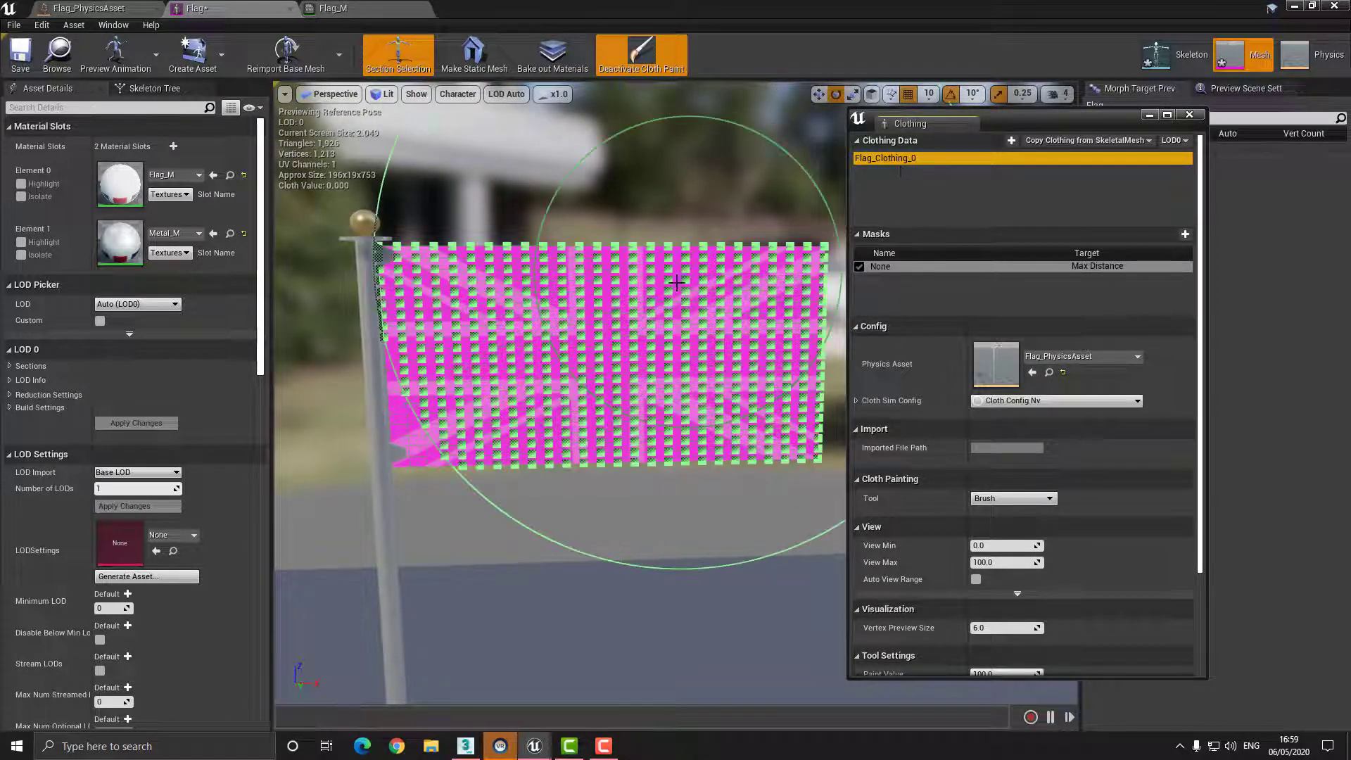
# - Set the cloth paint brush radius to 20 and the paint value to 1000
pyautogui.scroll(-2, 1067, 469)
pyautogui.scroll(-2, 1067, 469)
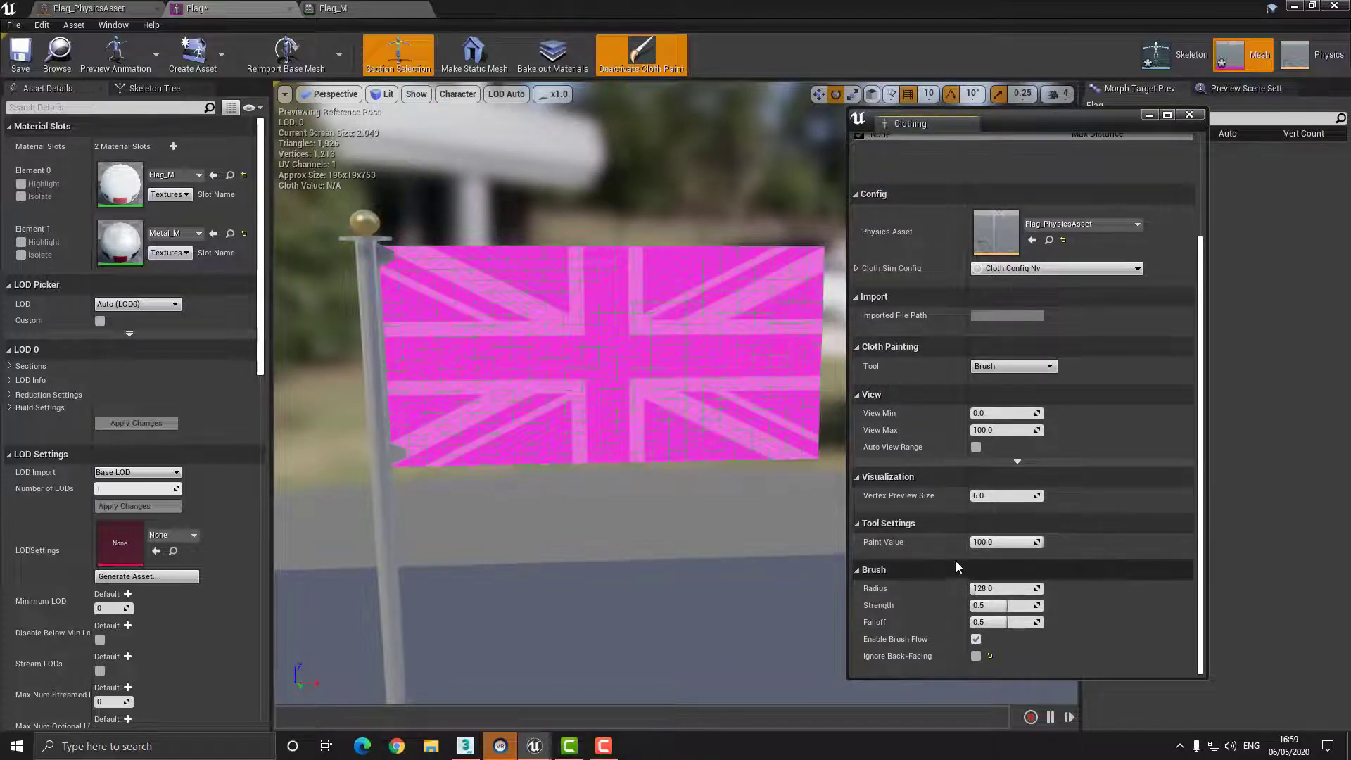
pyautogui.click(1017, 587)
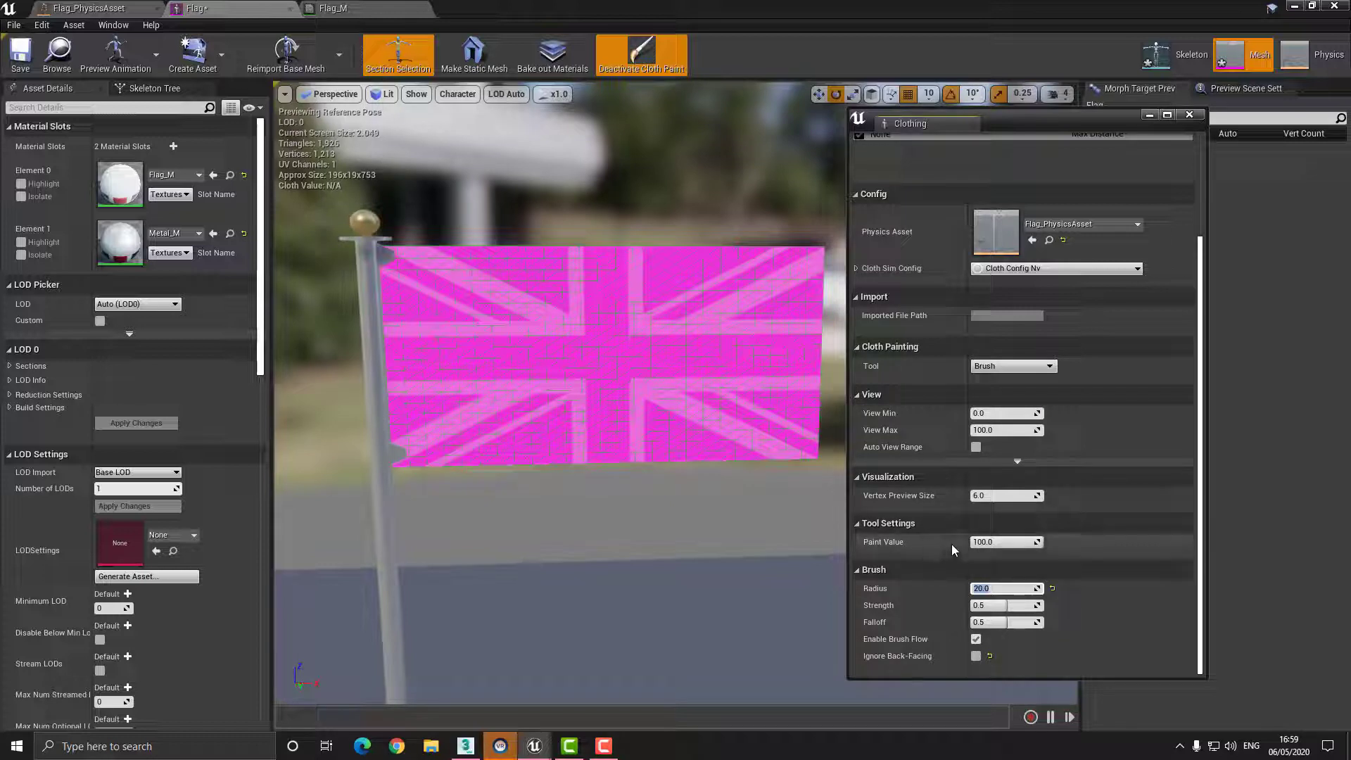
pyautogui.click(1015, 543)
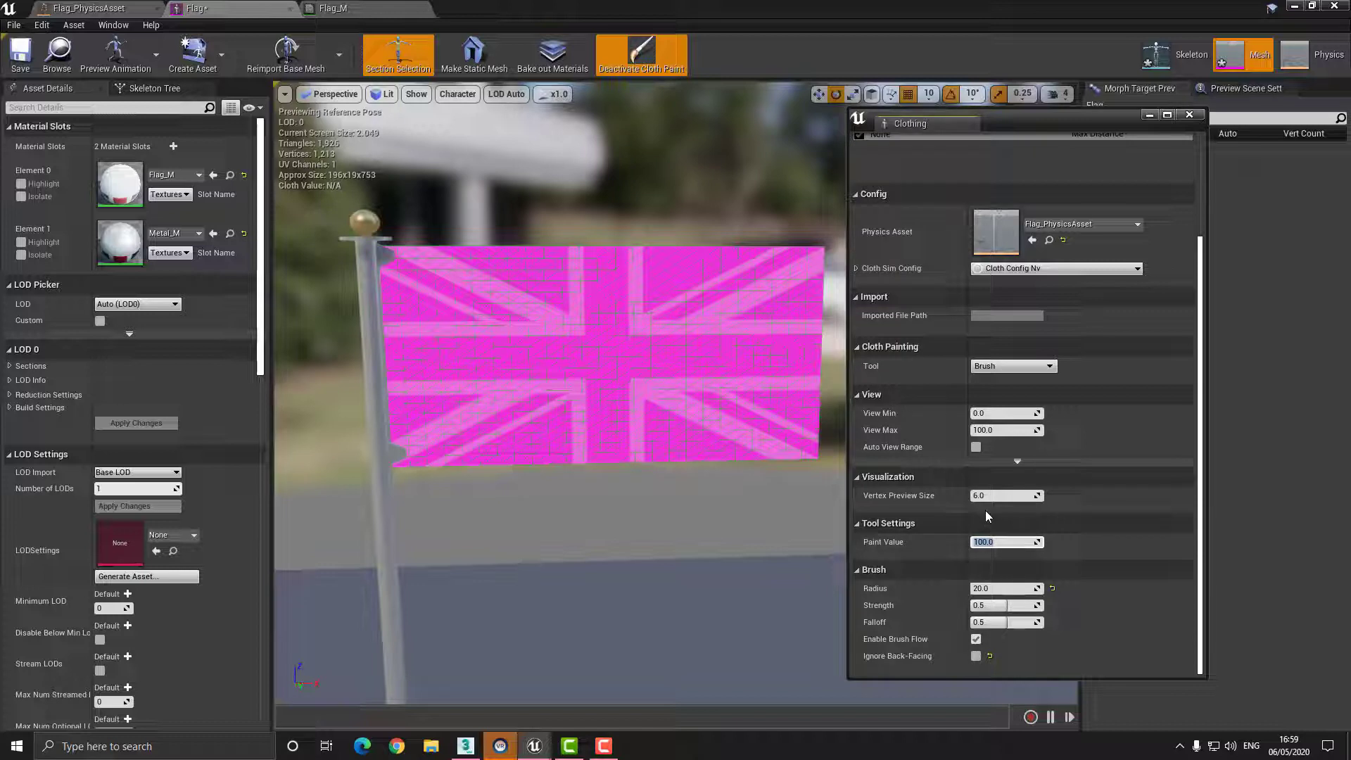
pyautogui.write('1000')
pyautogui.press('Return')
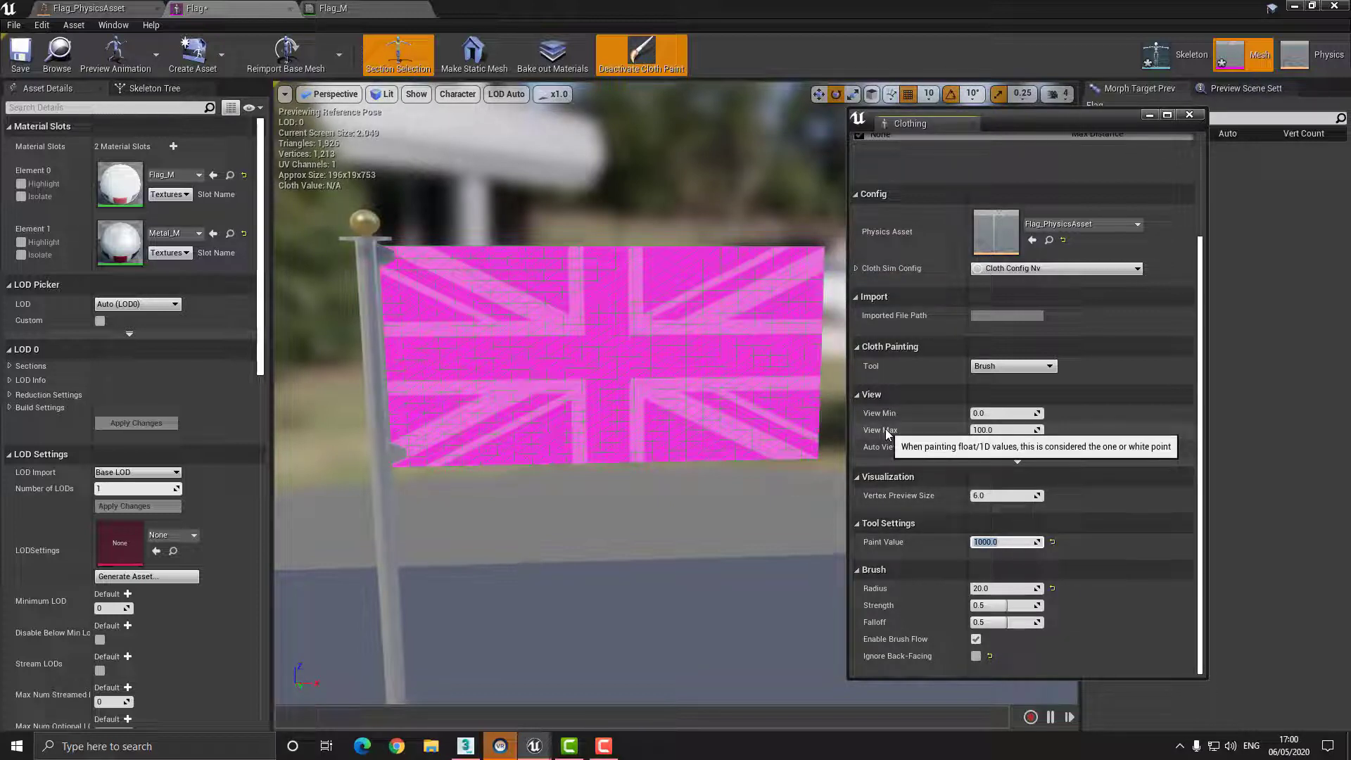
# - Paint the cloth values across the flag, leaving the areas around the two pole brackets unpainted
pyautogui.moveTo(790, 287)
pyautogui.mouseDown()
pyautogui.moveTo(769, 392)
pyautogui.moveTo(747, 240)
pyautogui.moveTo(633, 404)
pyautogui.moveTo(500, 394)
pyautogui.moveTo(526, 297)
pyautogui.moveTo(486, 271)
pyautogui.moveTo(464, 278)
pyautogui.moveTo(417, 349)
pyautogui.moveTo(453, 392)
pyautogui.moveTo(425, 386)
pyautogui.moveTo(473, 445)
pyautogui.mouseUp()
pyautogui.moveTo(555, 331)
pyautogui.mouseDown(button='right')
pyautogui.moveTo(436, 352)
pyautogui.moveTo(528, 317)
pyautogui.moveTo(527, 240)
pyautogui.moveTo(501, 239)
pyautogui.moveTo(549, 275)
pyautogui.mouseUp(button='right')
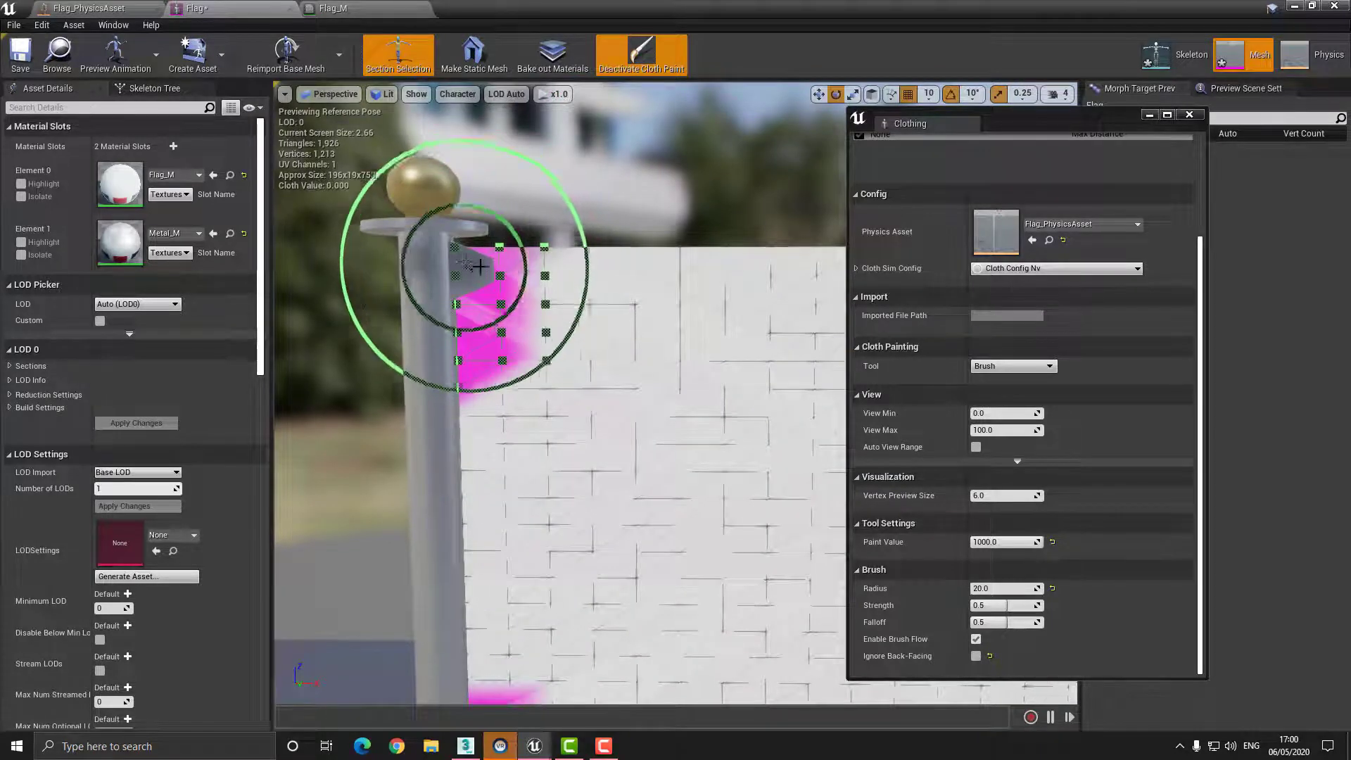
pyautogui.moveTo(560, 345)
pyautogui.mouseDown(button='right')
pyautogui.moveTo(561, 450)
pyautogui.moveTo(563, 416)
pyautogui.moveTo(561, 429)
pyautogui.mouseUp(button='right')
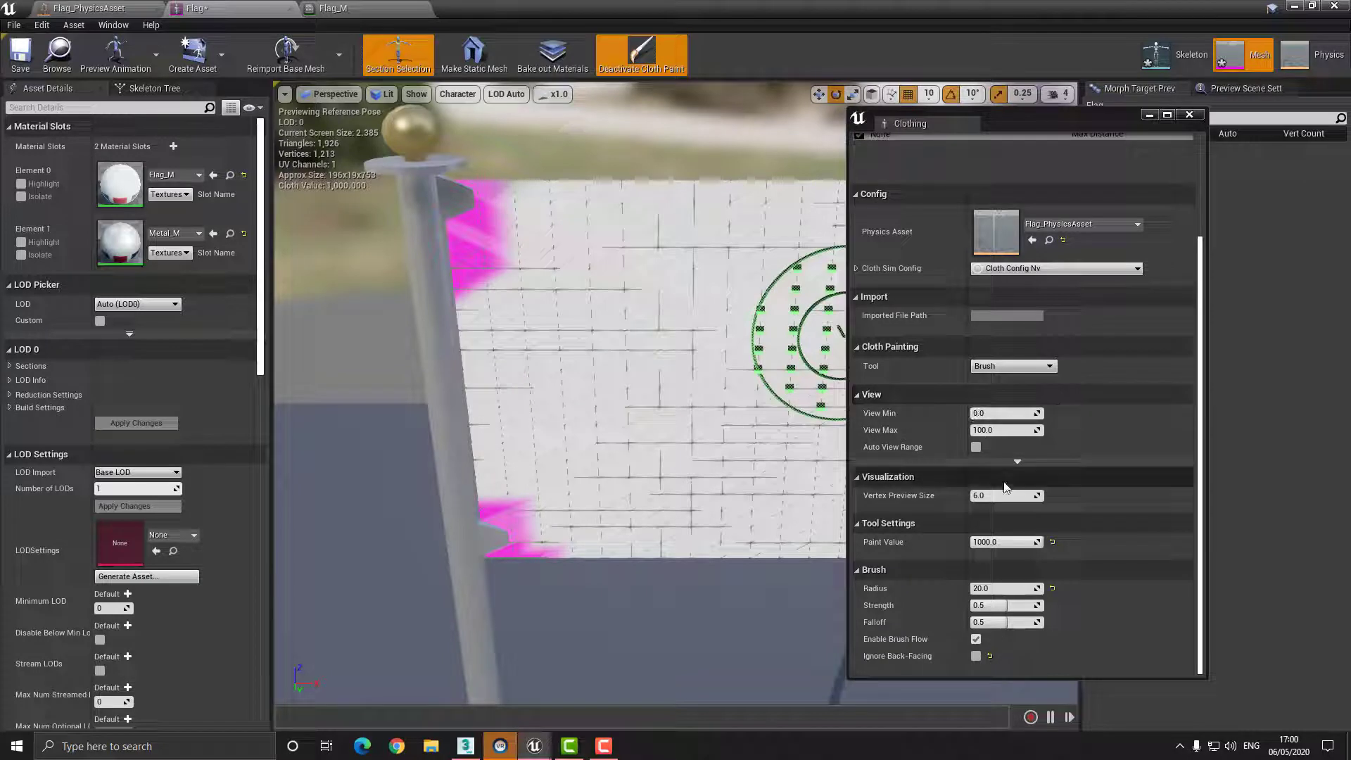
# - Reduce the brush radius to 5 and paint closer to the pole, leaving only small unpainted patches at the two brackets
pyautogui.click(1007, 588)
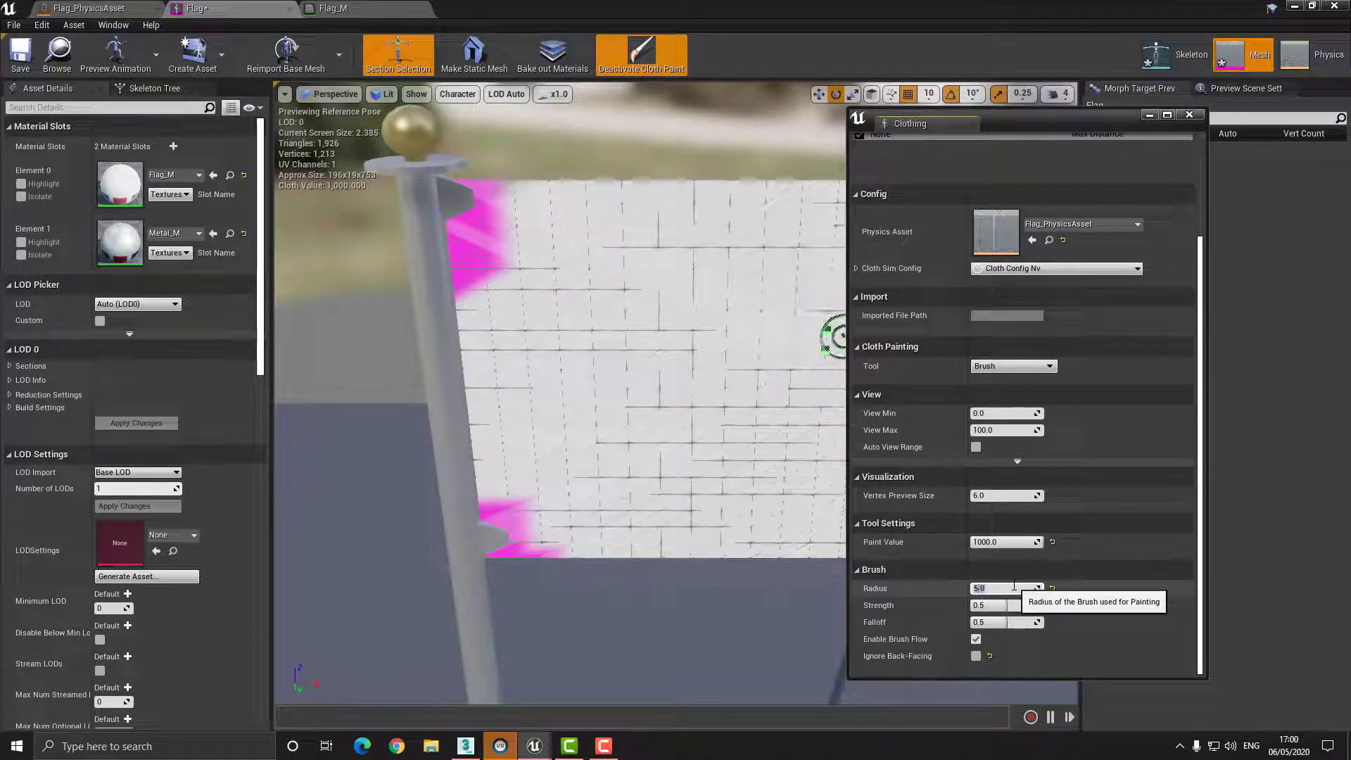
pyautogui.write('5')
pyautogui.press('Return')
pyautogui.moveTo(511, 195)
pyautogui.mouseDown()
pyautogui.moveTo(487, 270)
pyautogui.moveTo(458, 268)
pyautogui.mouseUp()
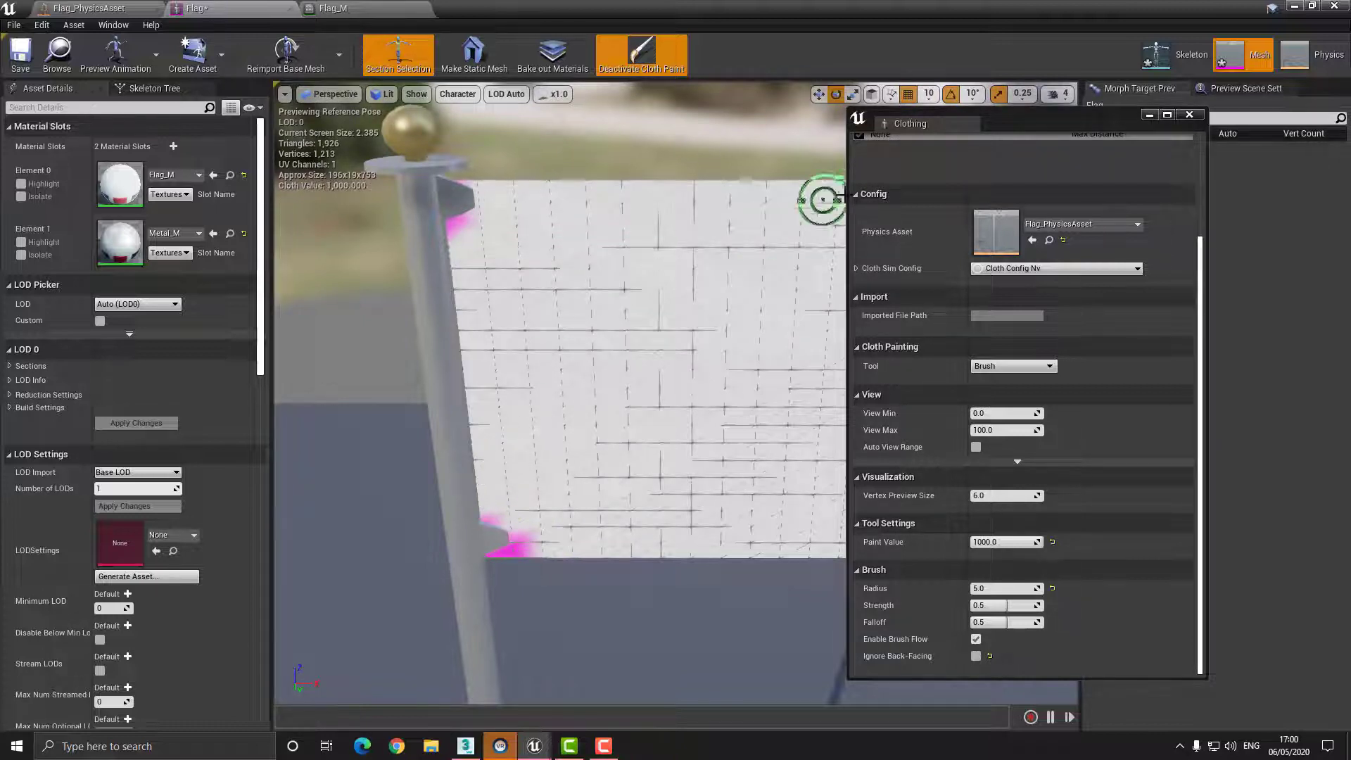
# - Finish cloth painting and apply the Flag_Clothing_0 - LOD0 clothing data to the flag section
pyautogui.click(1190, 115)
pyautogui.rightClick(665, 253)
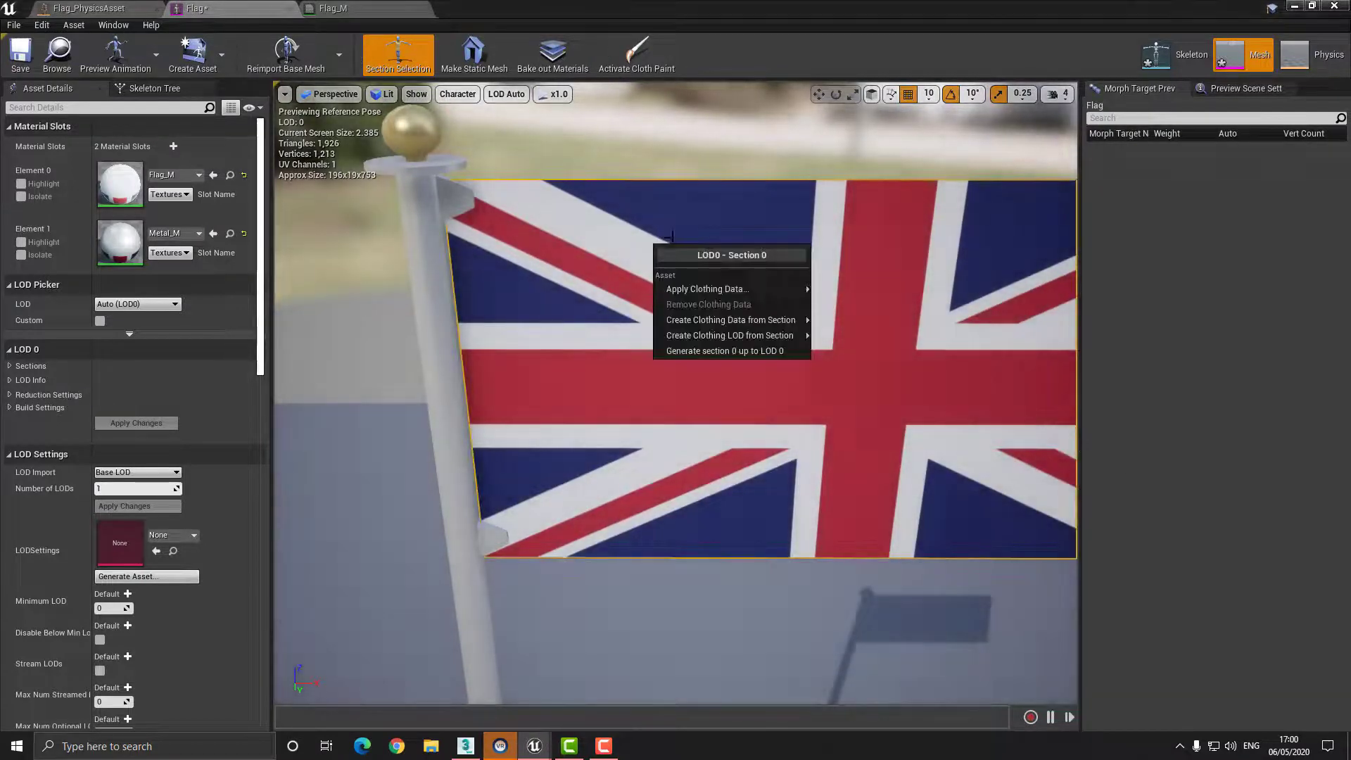
pyautogui.moveTo(685, 294)
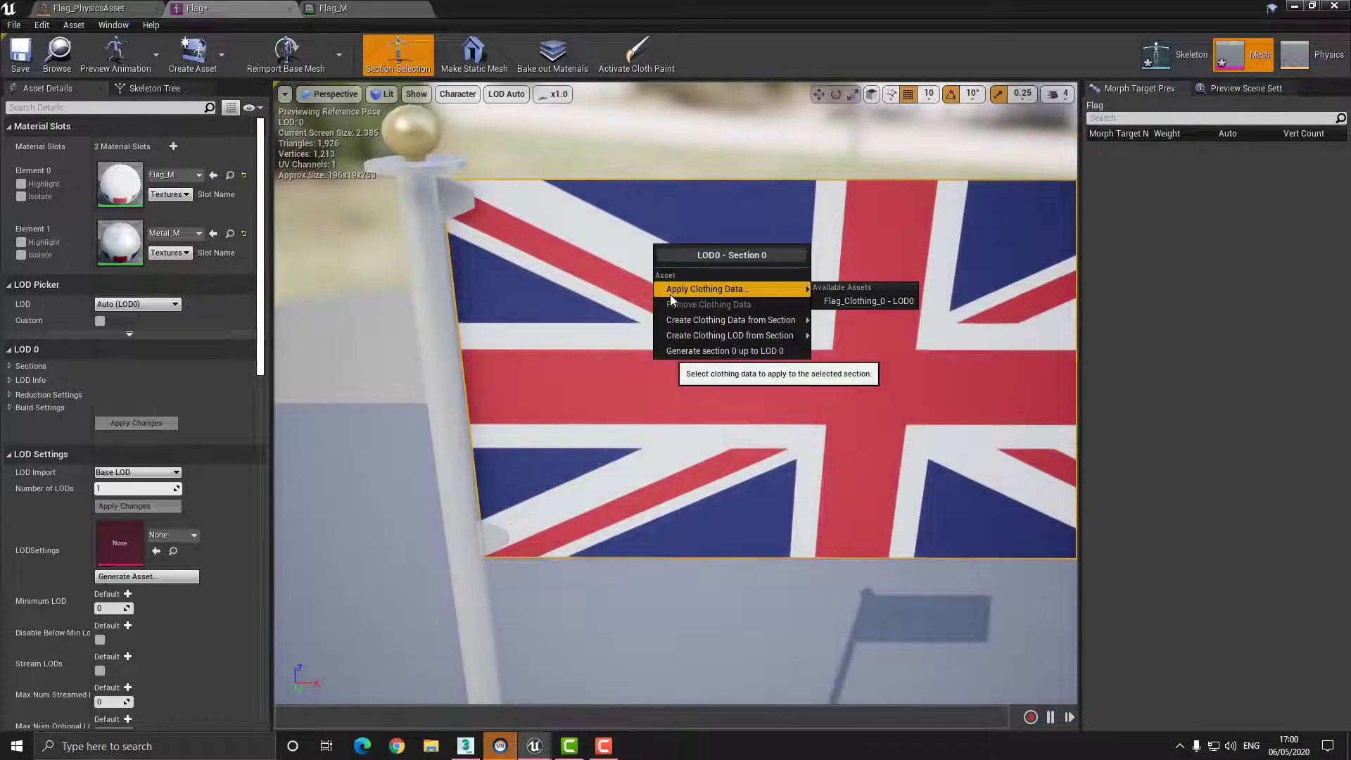
pyautogui.click(838, 302)
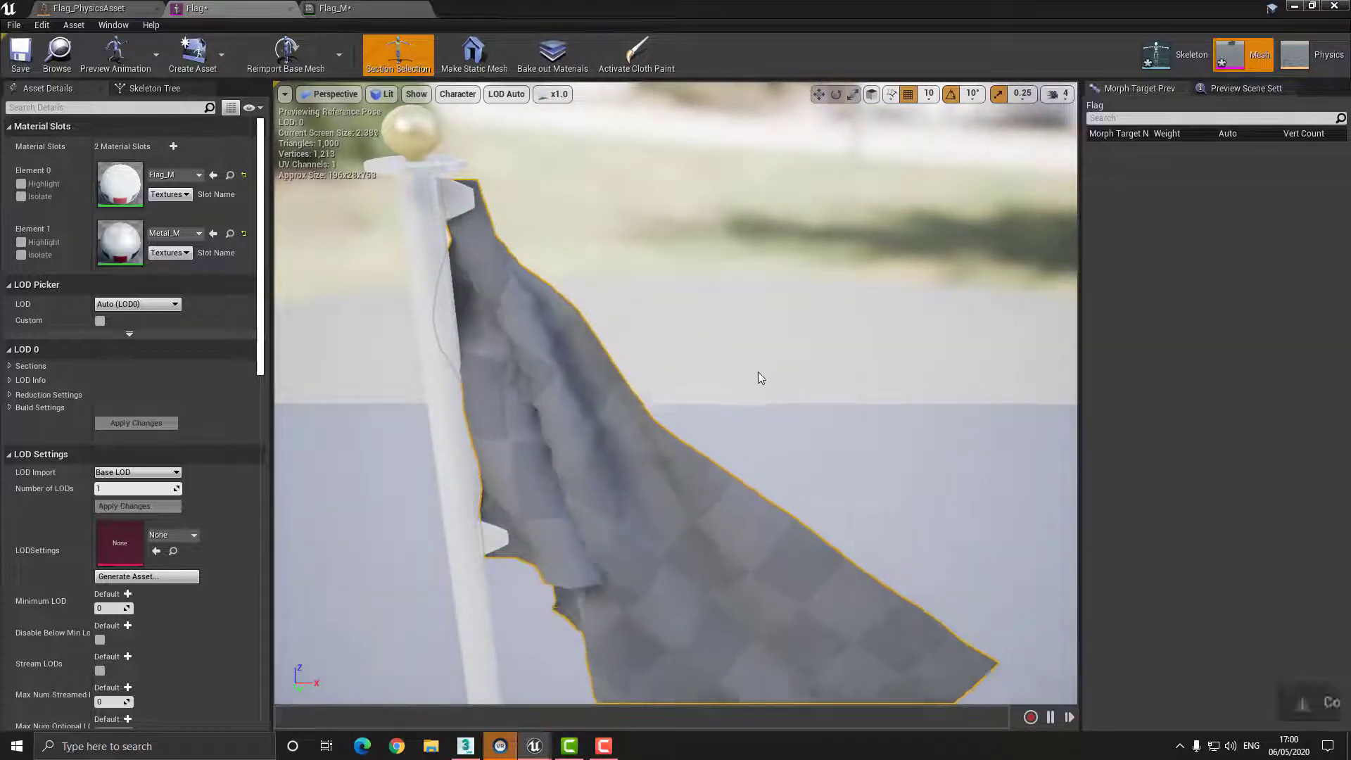
# - Examine the simulated flag cloth from several angles in the mesh preview
pyautogui.moveTo(676, 394); pyautogui.dragTo(608, 339, button='right')
pyautogui.moveTo(608, 339); pyautogui.dragTo(587, 355)
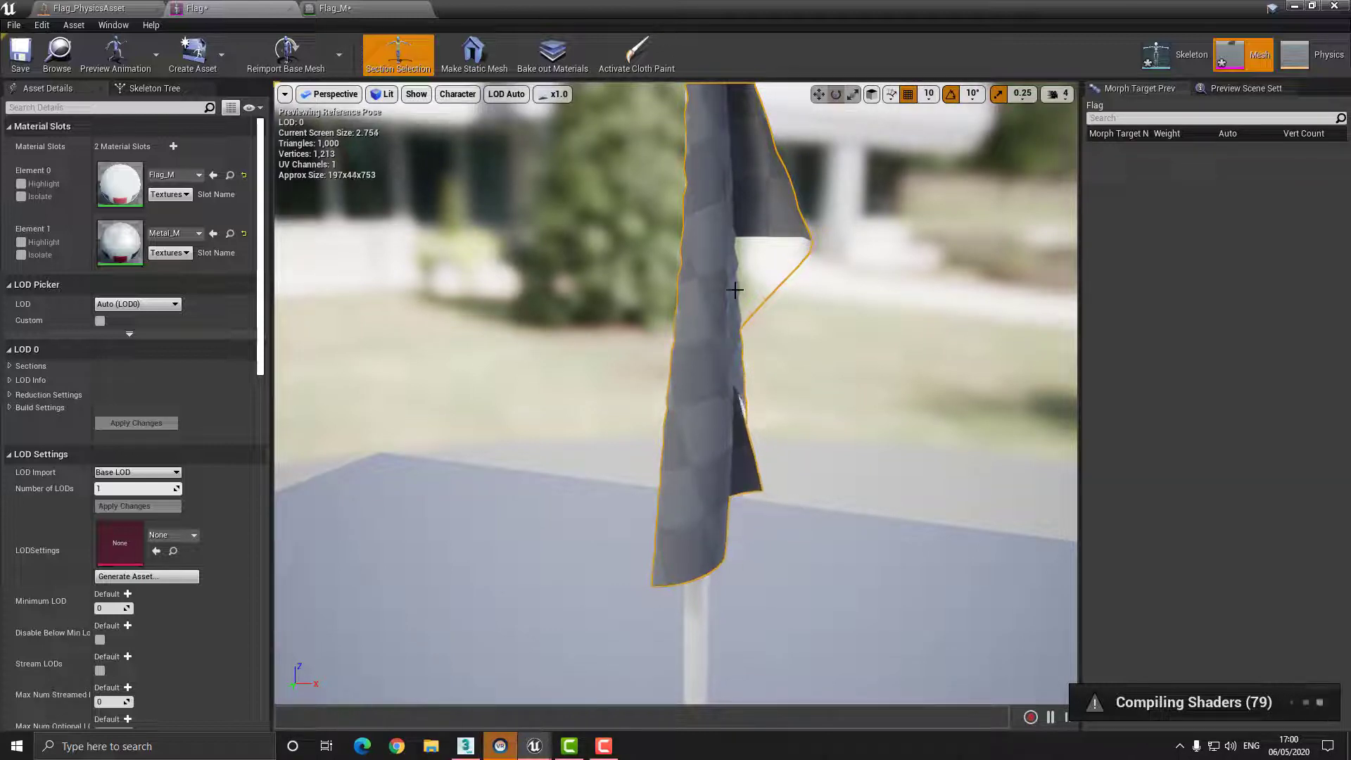
pyautogui.moveTo(684, 266); pyautogui.dragTo(721, 193)
pyautogui.moveTo(721, 193); pyautogui.dragTo(834, 195, button='right')
pyautogui.moveTo(743, 247)
pyautogui.mouseDown(button='right')
pyautogui.moveTo(767, 187)
pyautogui.moveTo(743, 247)
pyautogui.mouseUp(button='right')
pyautogui.moveTo(747, 269); pyautogui.dragTo(735, 270)
pyautogui.moveTo(730, 300)
pyautogui.mouseDown(button='right')
pyautogui.moveTo(732, 323)
pyautogui.moveTo(686, 319)
pyautogui.moveTo(712, 318)
pyautogui.mouseUp(button='right')
pyautogui.moveTo(690, 350); pyautogui.dragTo(603, 563)
# - Switch to 3ds Max and inspect the flag's polygon density up close with Edged Faces shown
pyautogui.click(466, 747)
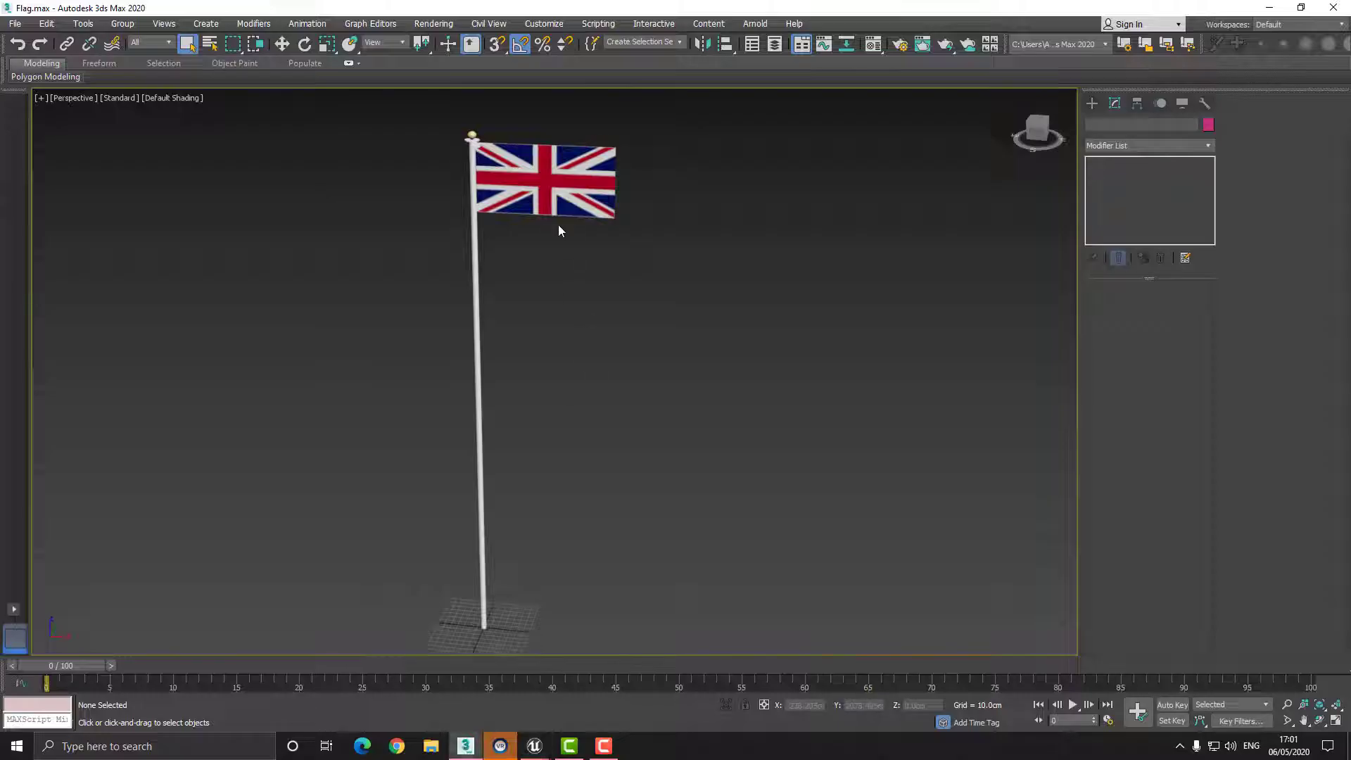
pyautogui.scroll(5, 575, 207)
pyautogui.scroll(3, 540, 223)
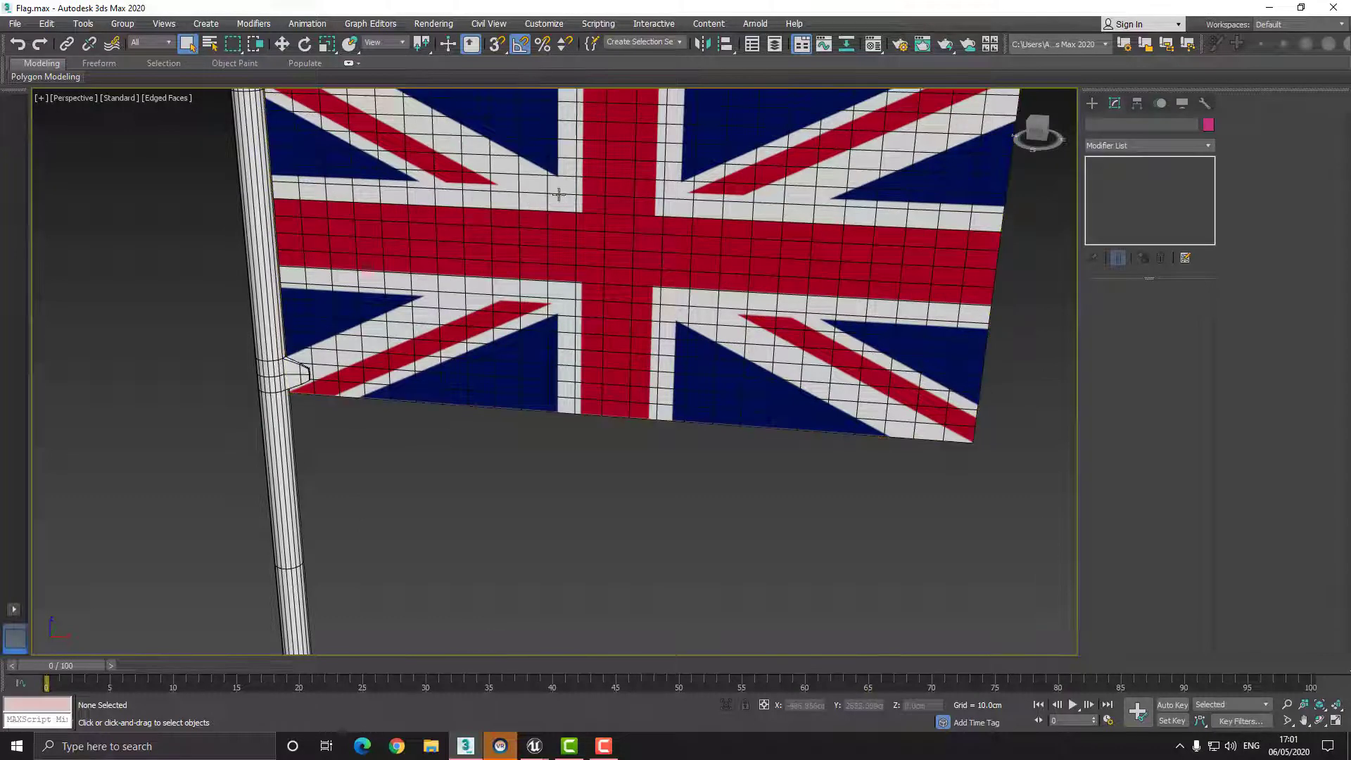
# - Return to Unreal Engine and save the Flag skeletal mesh
pyautogui.click(461, 748)
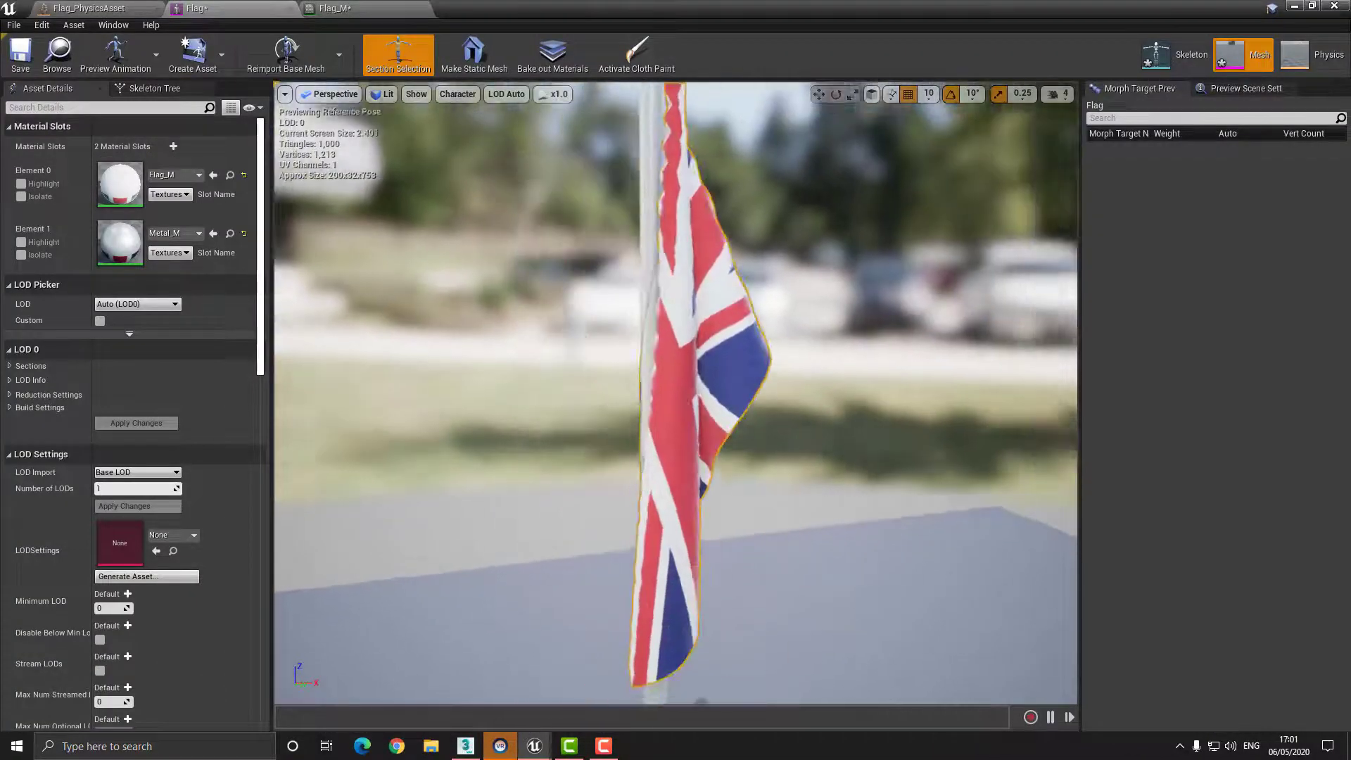
pyautogui.keyDown('alt'); pyautogui.moveTo(676, 394); pyautogui.dragTo(788, 401); pyautogui.keyUp('alt')
pyautogui.scroll(-4, 675, 394)
pyautogui.moveTo(676, 394); pyautogui.dragTo(711, 282, button='middle')
pyautogui.click(17, 64)
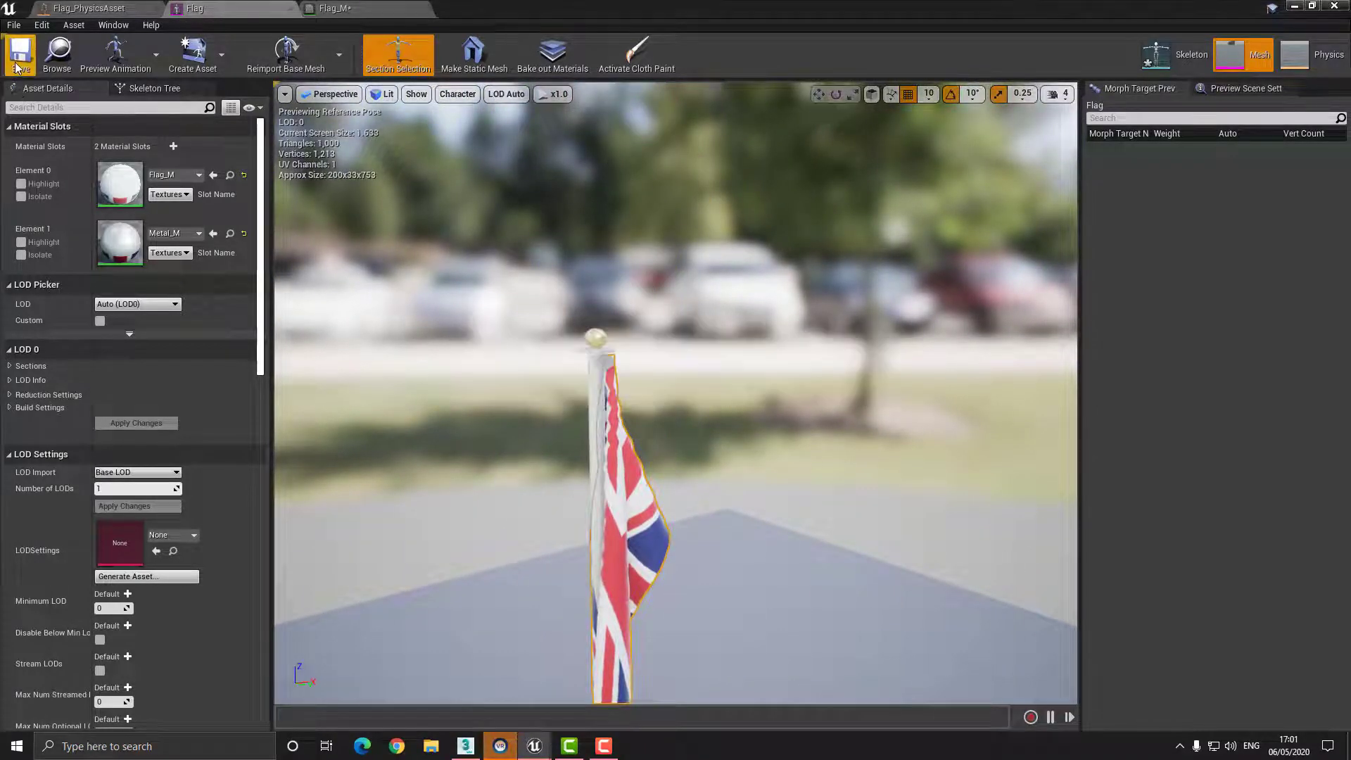
# - Close the Flag, Flag_M and Flag_PhysicsAsset editors to return to the level
pyautogui.click(290, 8)
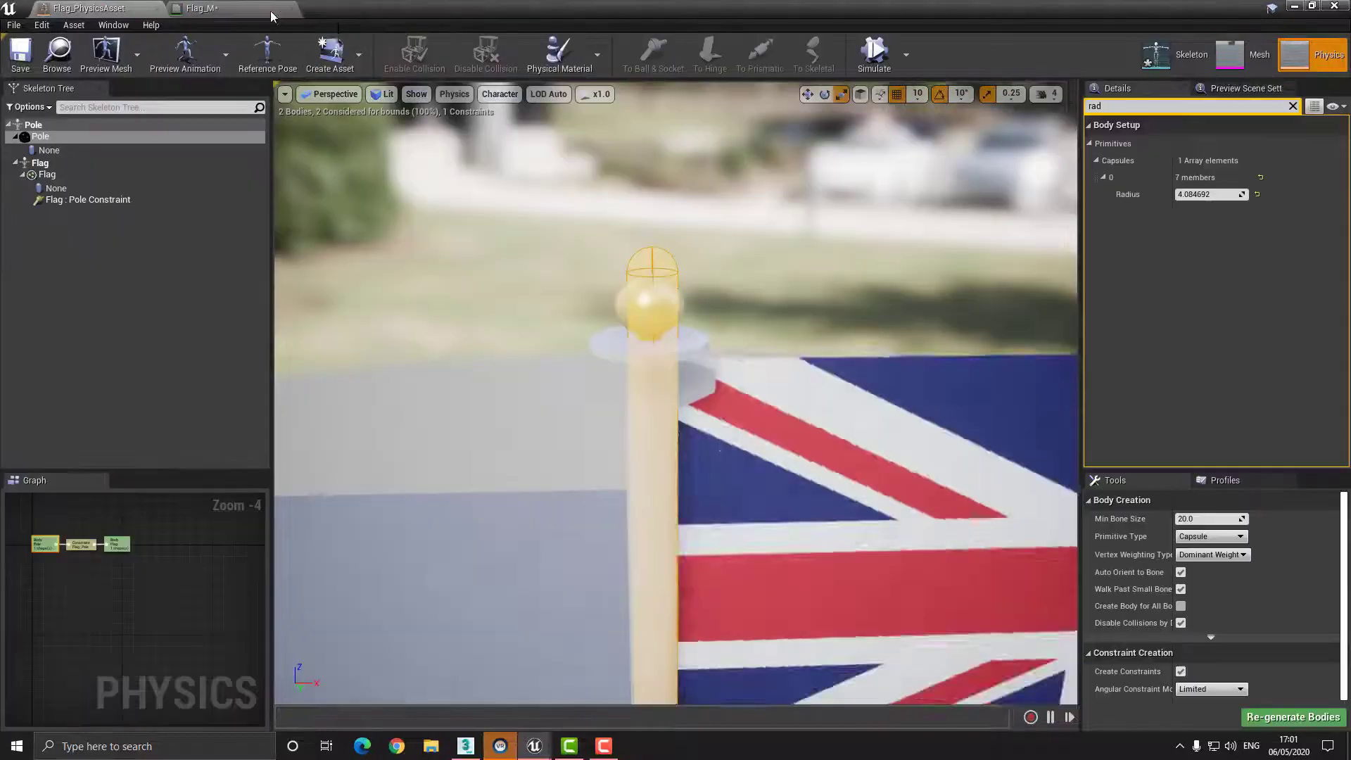
pyautogui.click(265, 13)
pyautogui.click(289, 9)
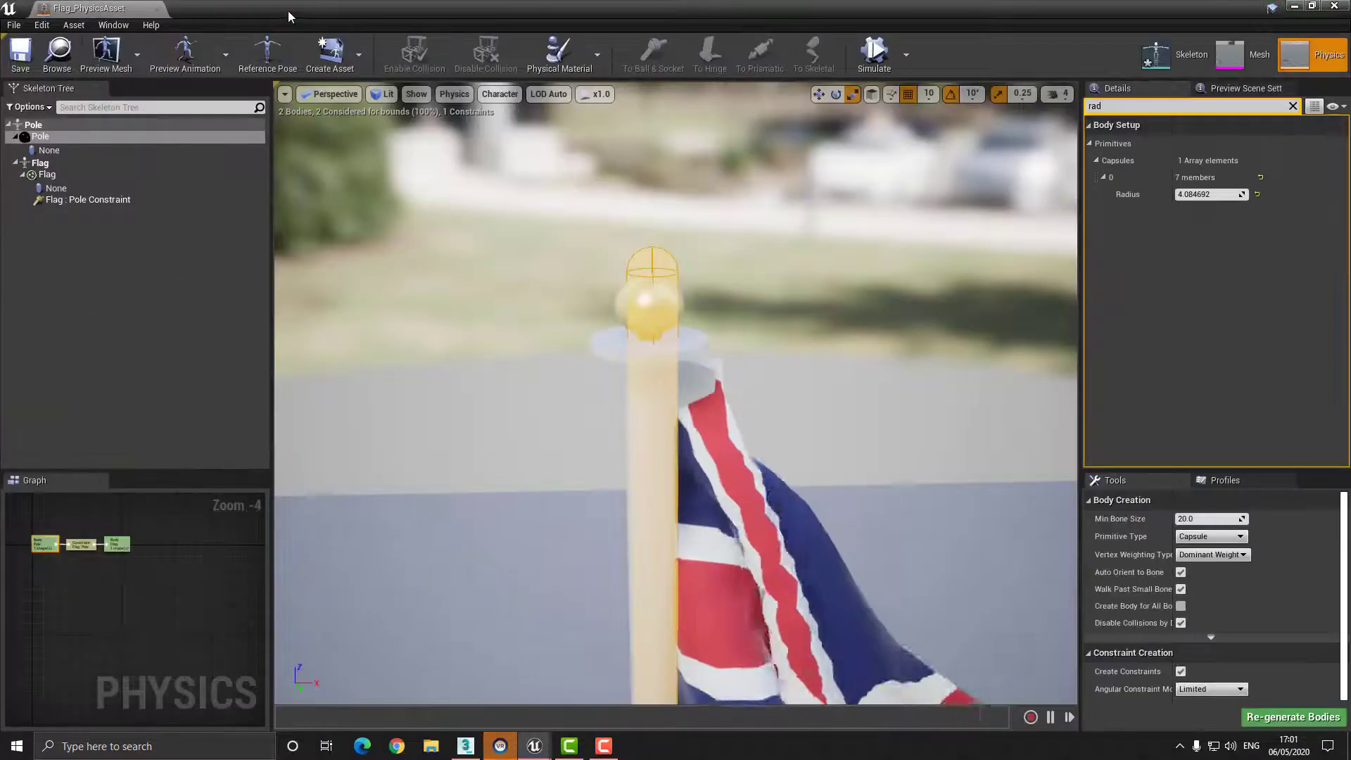
pyautogui.click(157, 9)
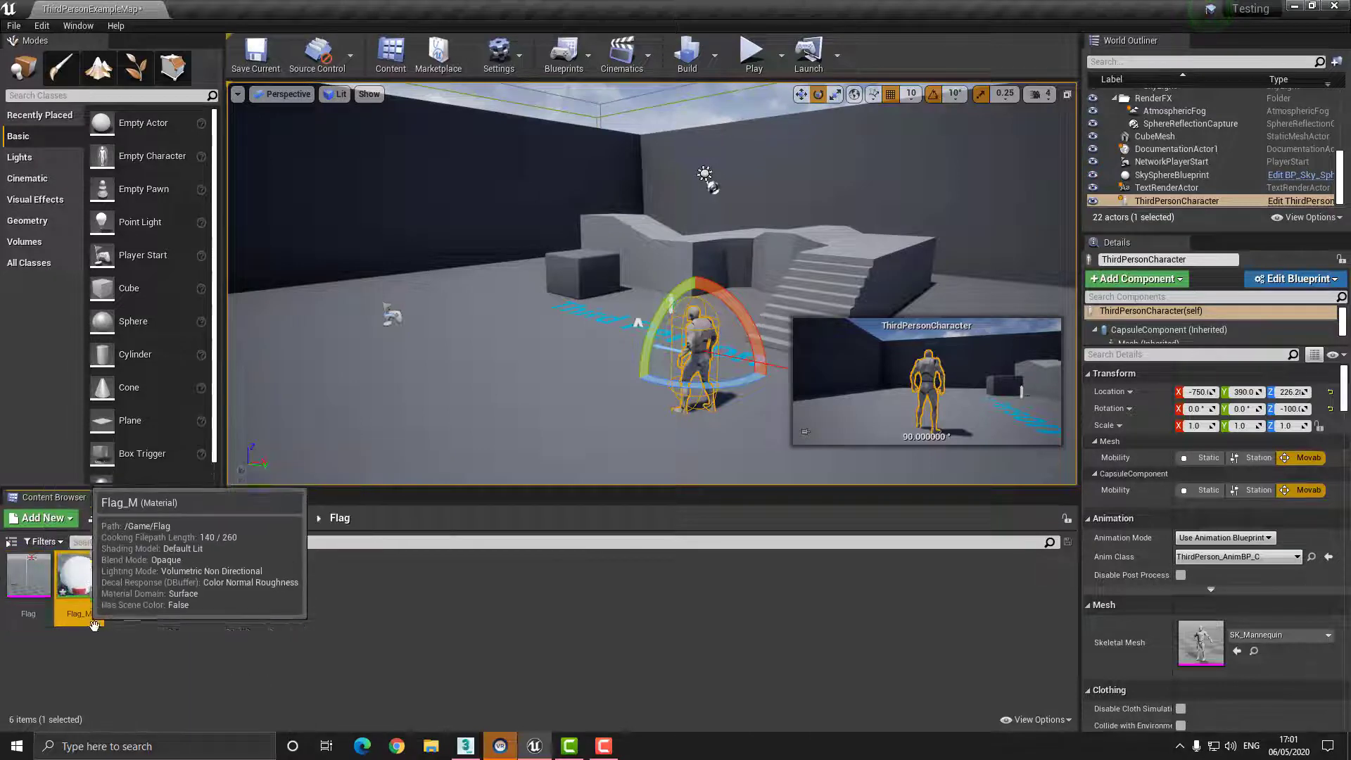
# - Place the Flag skeletal mesh on the open floor of the level and lower it to about Z -310
pyautogui.moveTo(28, 577); pyautogui.dragTo(431, 413)
pyautogui.moveTo(542, 402); pyautogui.dragTo(473, 366, button='right')
pyautogui.moveTo(574, 347); pyautogui.dragTo(686, 350, button='right')
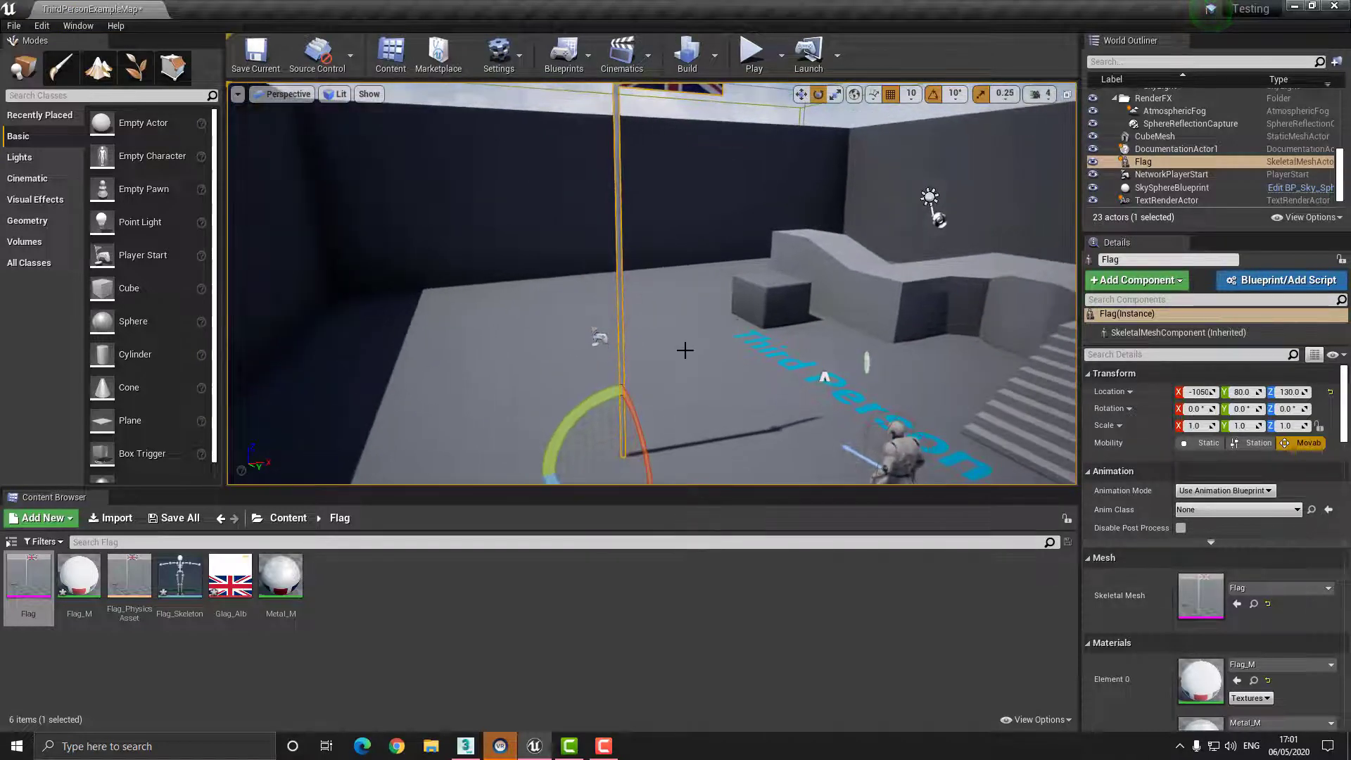
pyautogui.press('r')
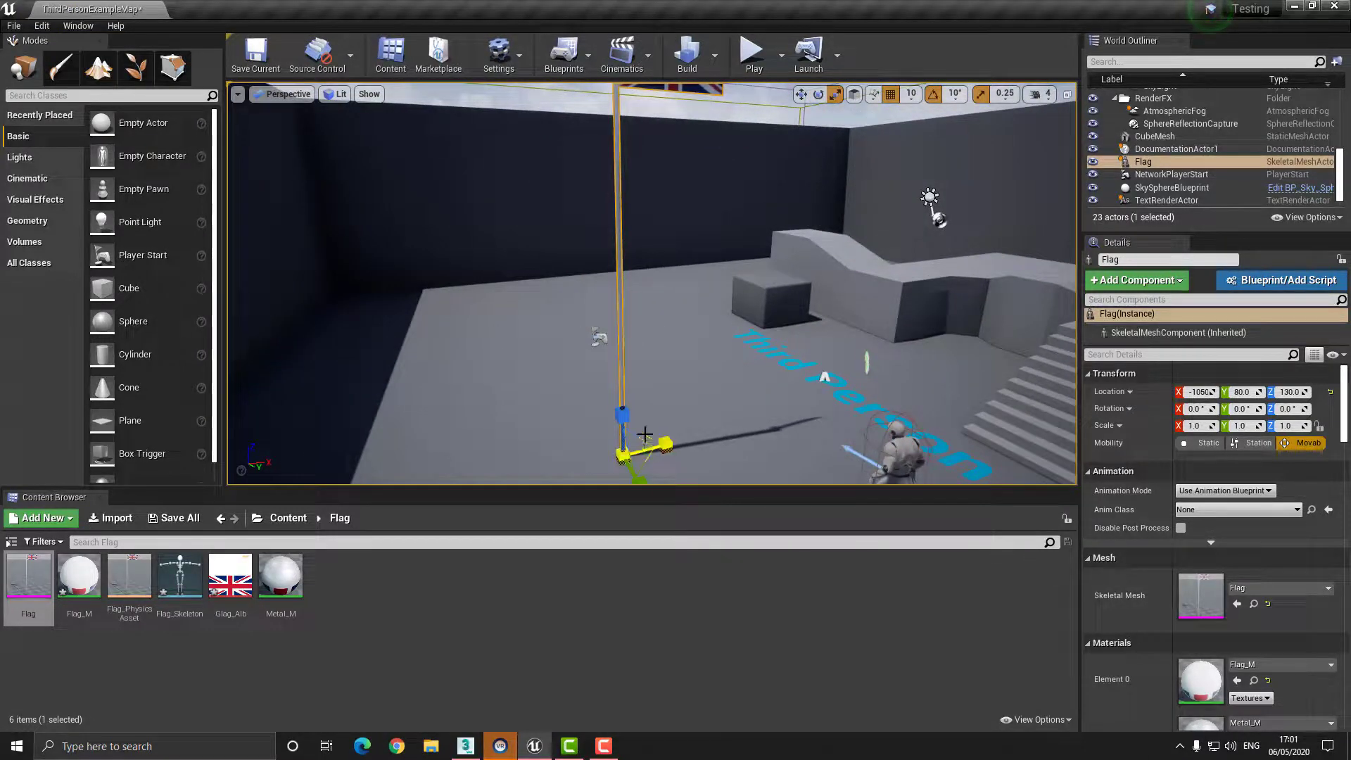
pyautogui.moveTo(625, 417); pyautogui.dragTo(628, 668)
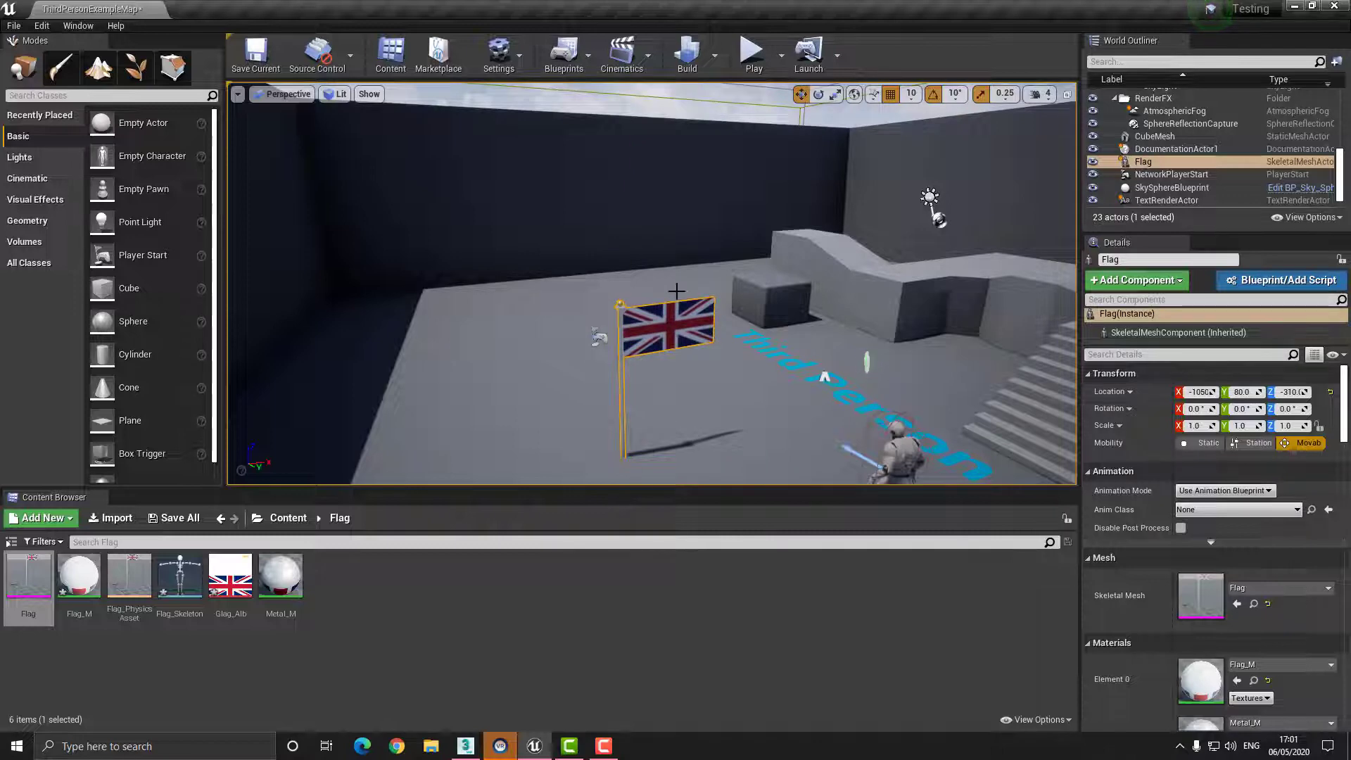
pyautogui.moveTo(677, 291); pyautogui.dragTo(719, 298, button='right')
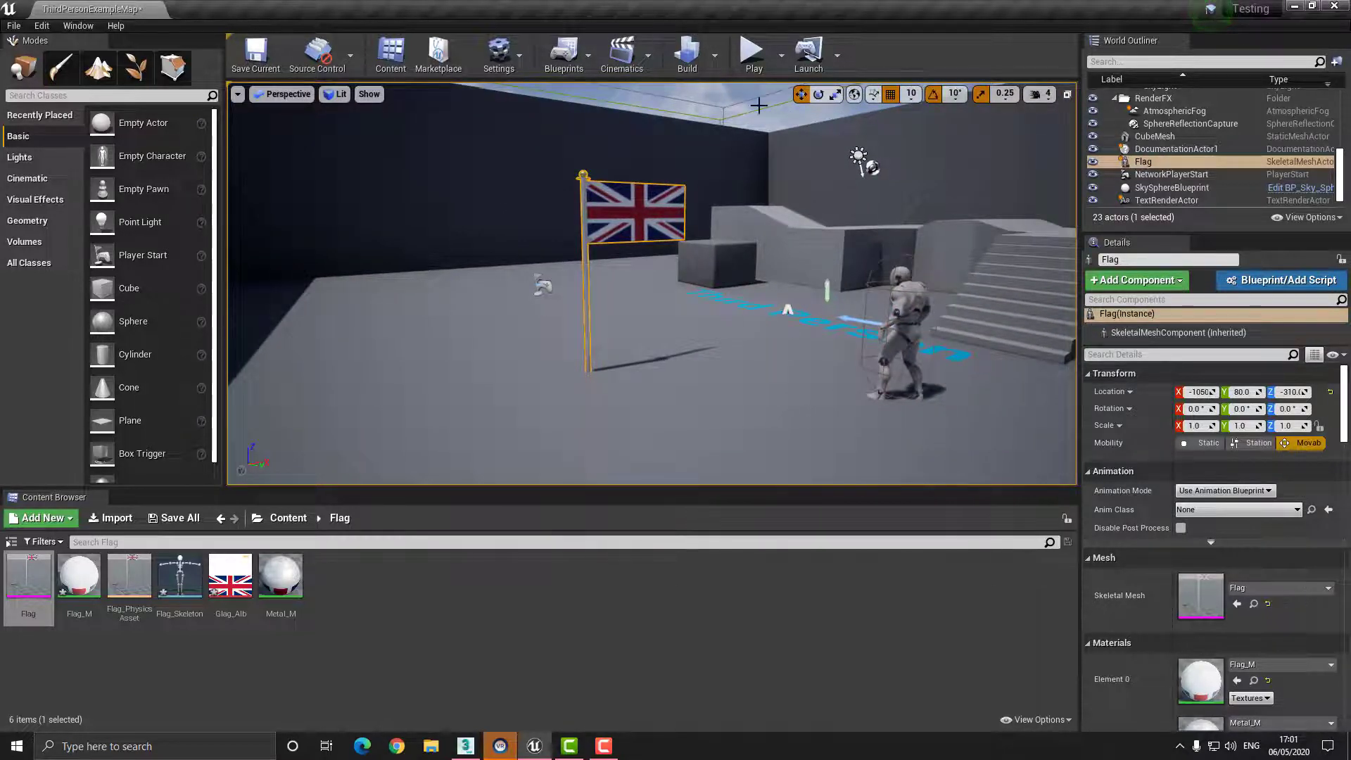
pyautogui.moveTo(646, 305); pyautogui.dragTo(633, 304, button='right')
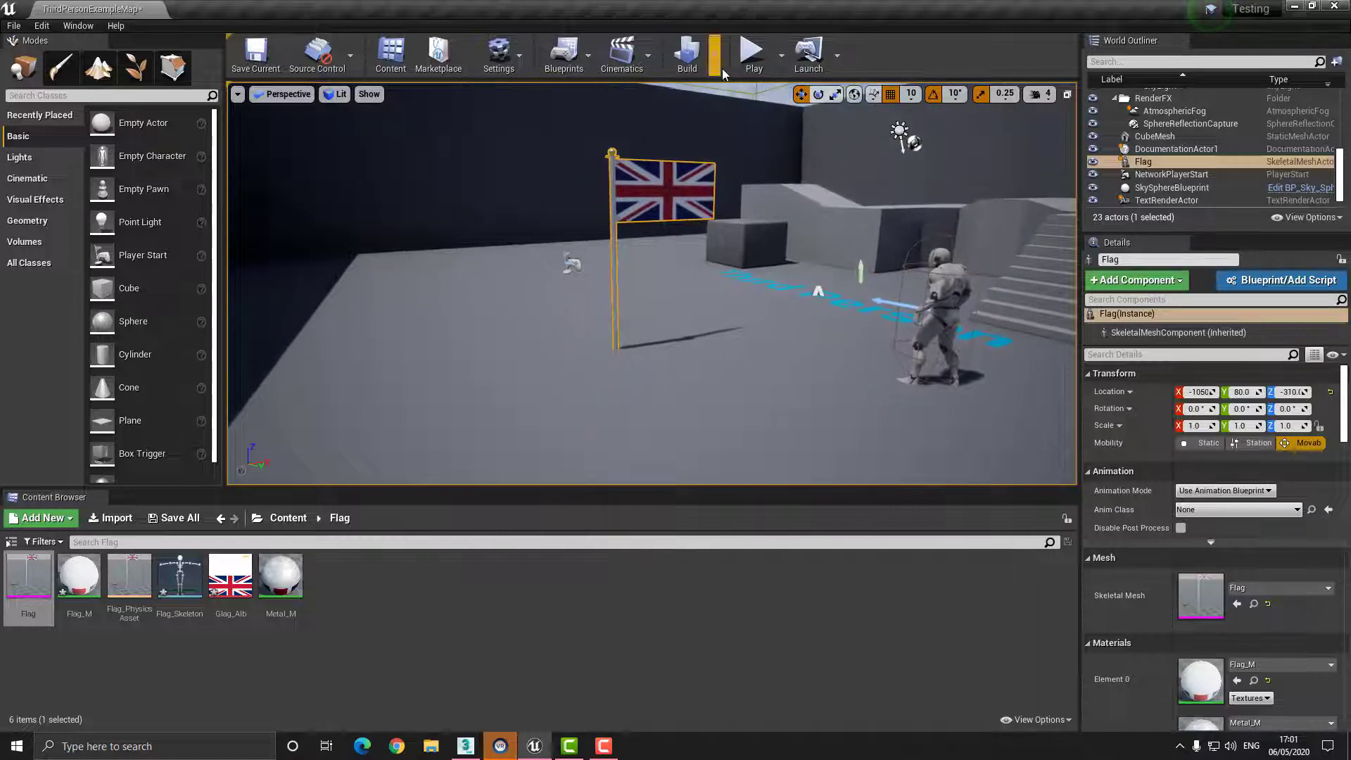
# - Play the level, run the character around the flag to check its cloth simulation, and stop playing
pyautogui.click(752, 52)
pyautogui.press('a')
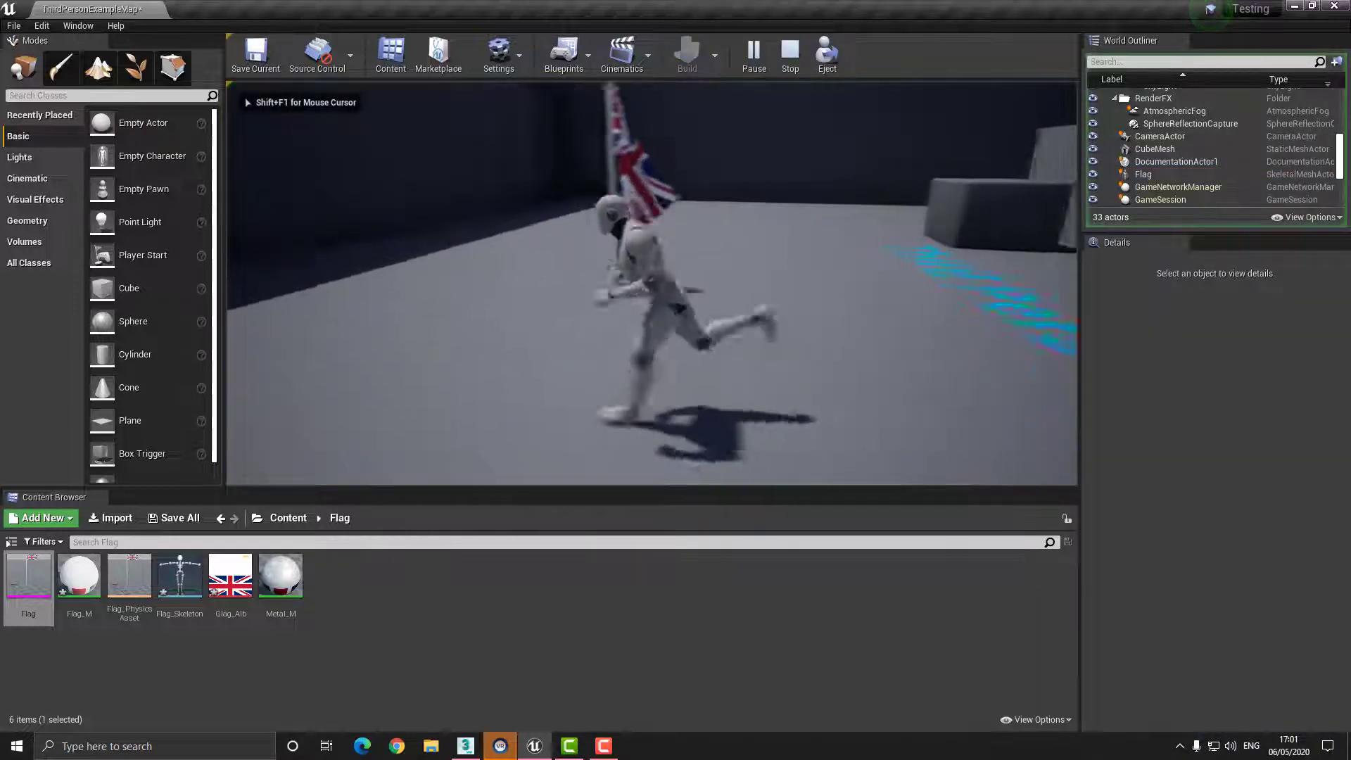
pyautogui.press('w')
pyautogui.press('d')
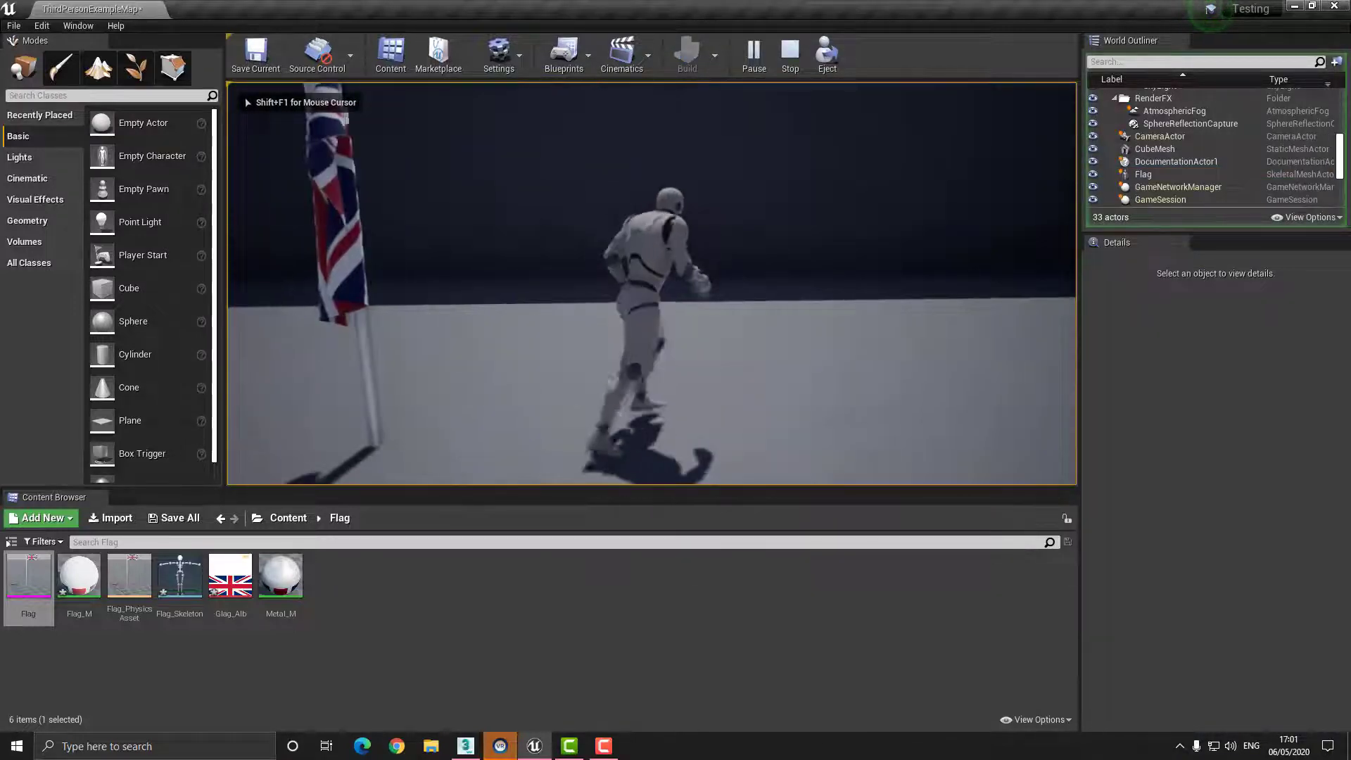
pyautogui.press('s')
pyautogui.press('a')
pyautogui.press('a')
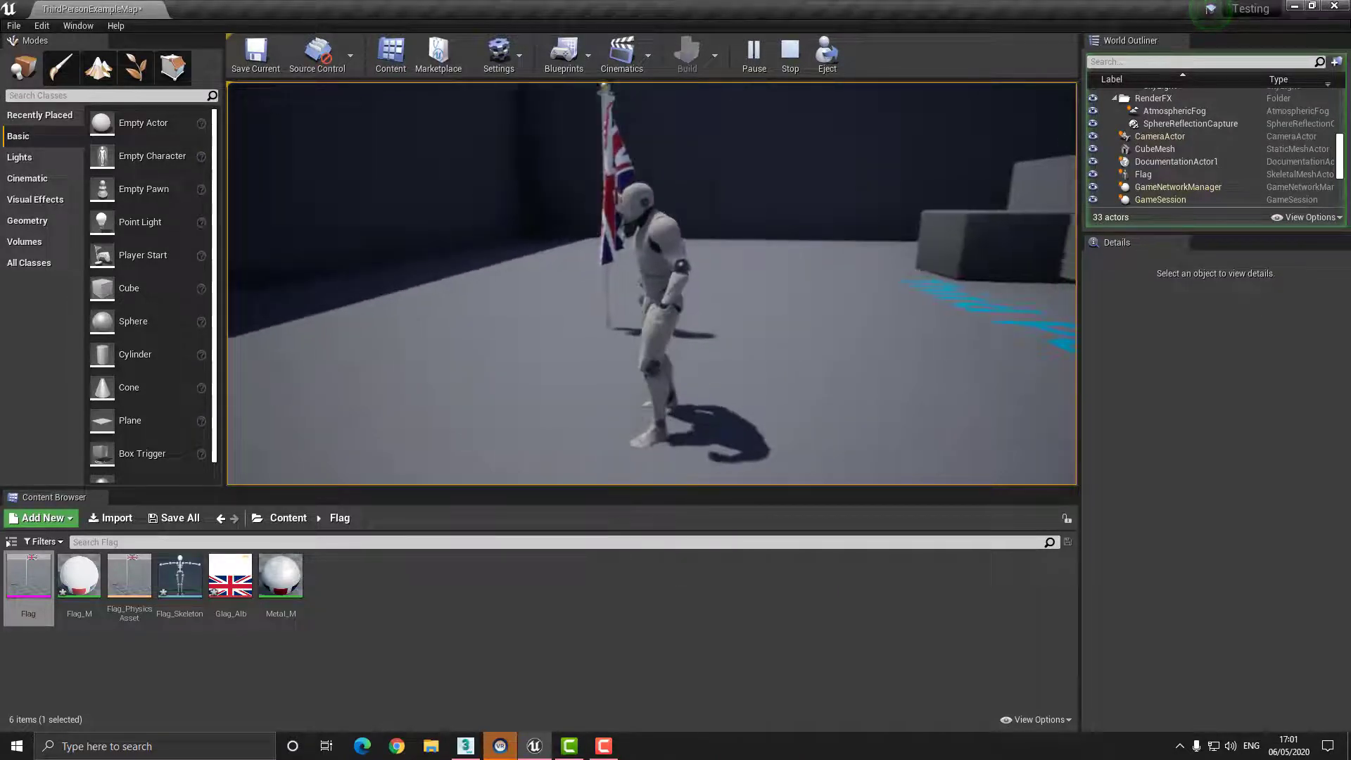
pyautogui.press('w')
pyautogui.press('Escape')
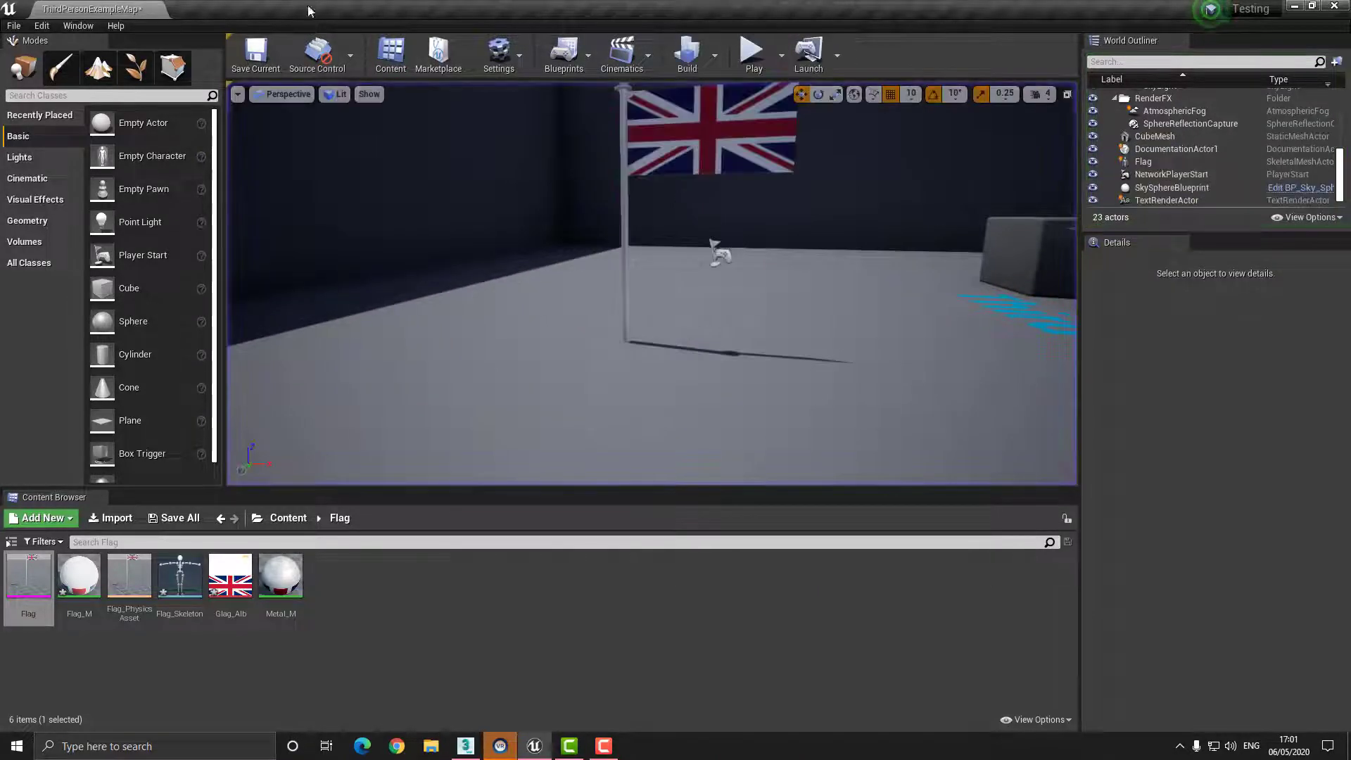
# - Search the placeable actors for "wi" and place a Wind Directional Source on the floor near the flagpole
pyautogui.click(54, 95)
pyautogui.write('wid')
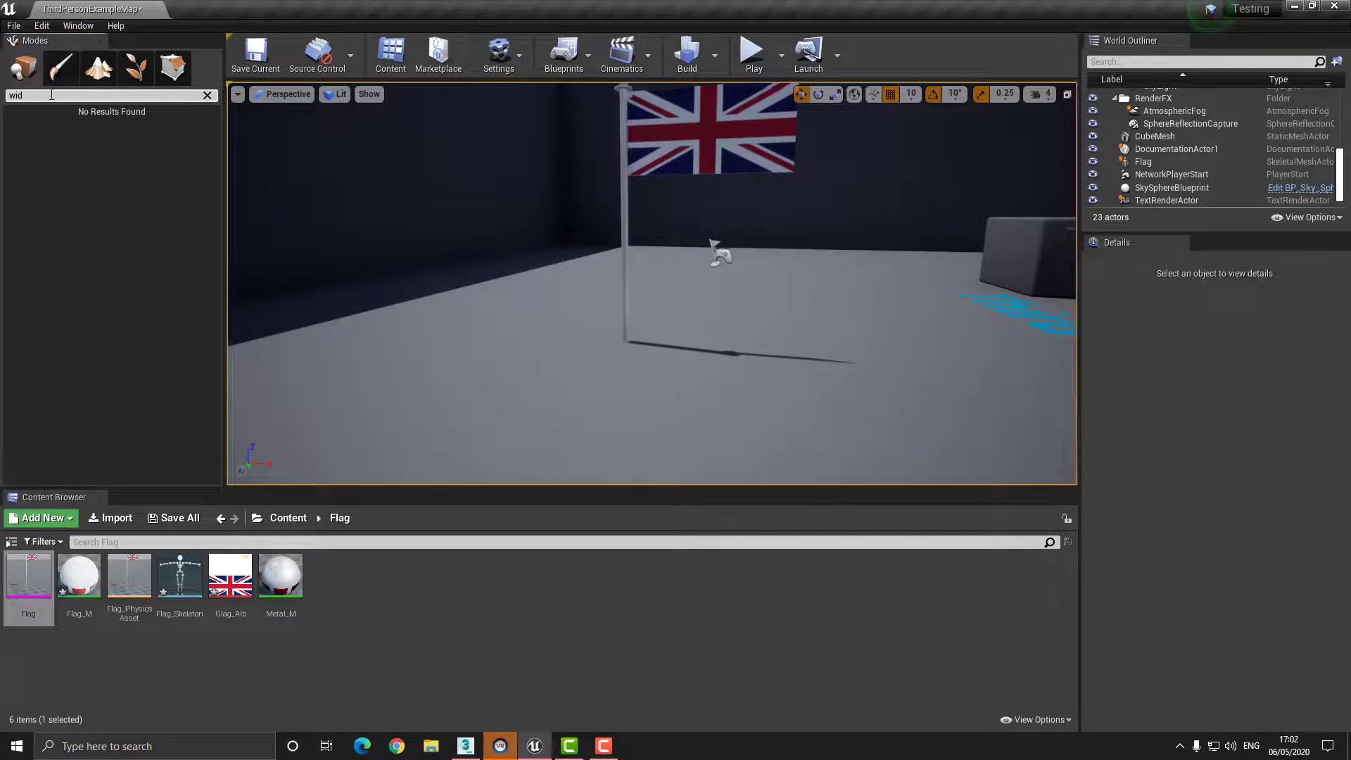
pyautogui.press('BackSpace')
pyautogui.press('BackSpace')
pyautogui.press('BackSpace')
pyautogui.write('wi')
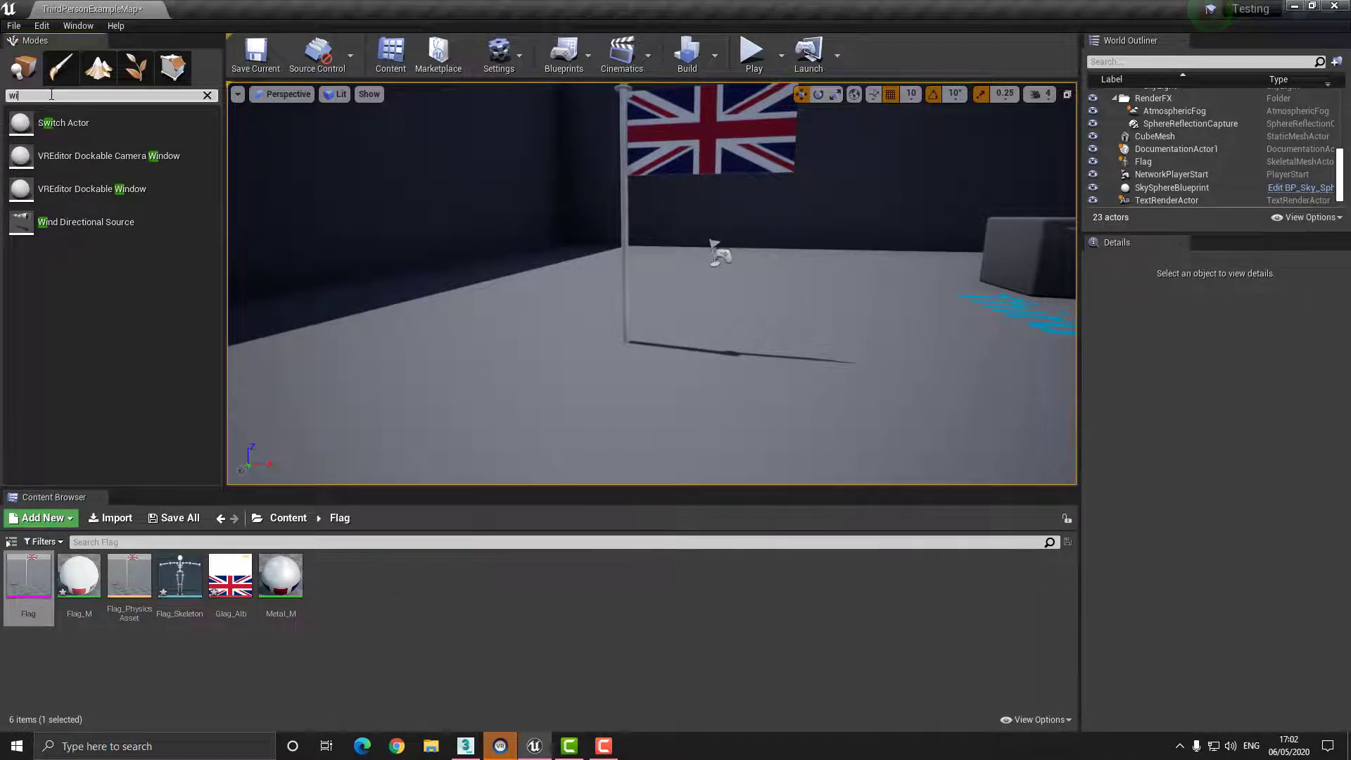
pyautogui.press('BackSpace')
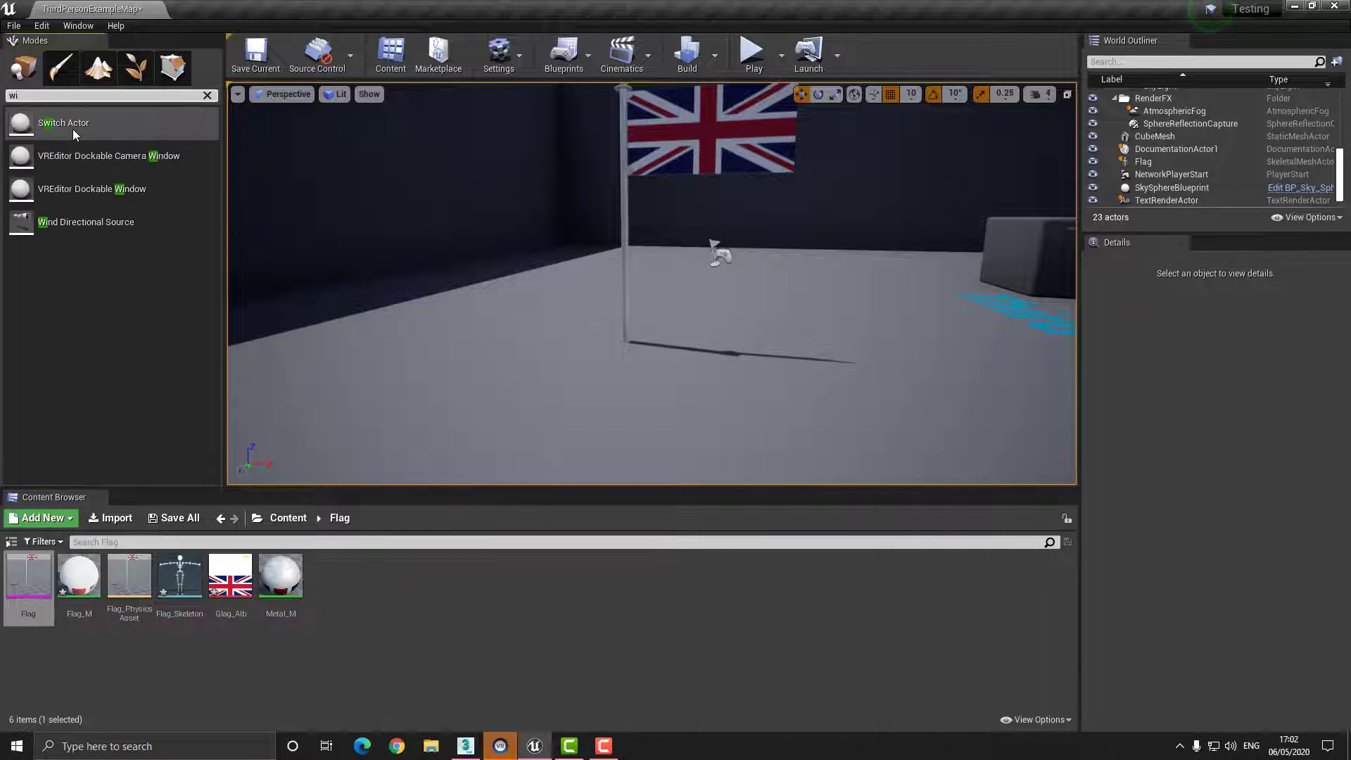
pyautogui.moveTo(85, 222); pyautogui.dragTo(471, 390)
# - Rotate the wind source about -60 degrees around Z
pyautogui.moveTo(519, 292); pyautogui.dragTo(500, 348, button='right')
pyautogui.press('e')
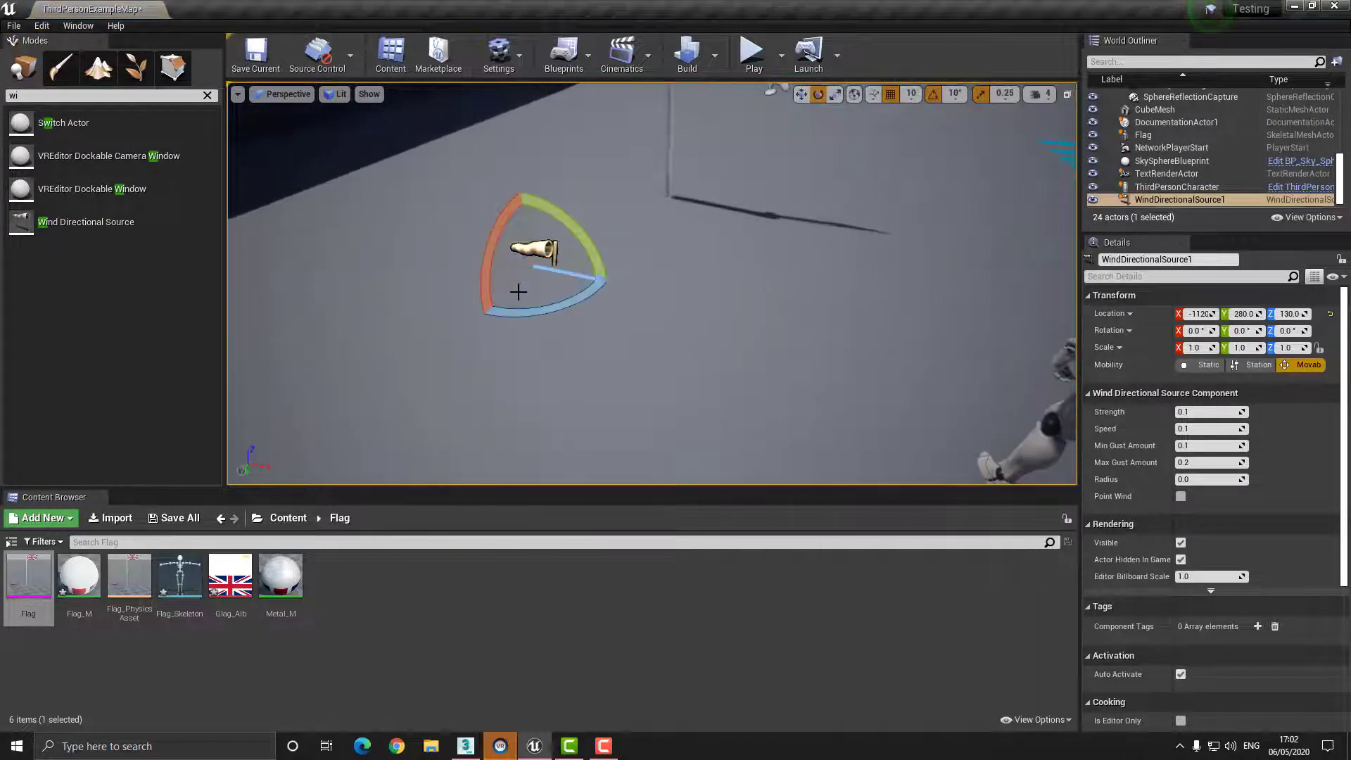
pyautogui.moveTo(552, 309); pyautogui.dragTo(553, 310)
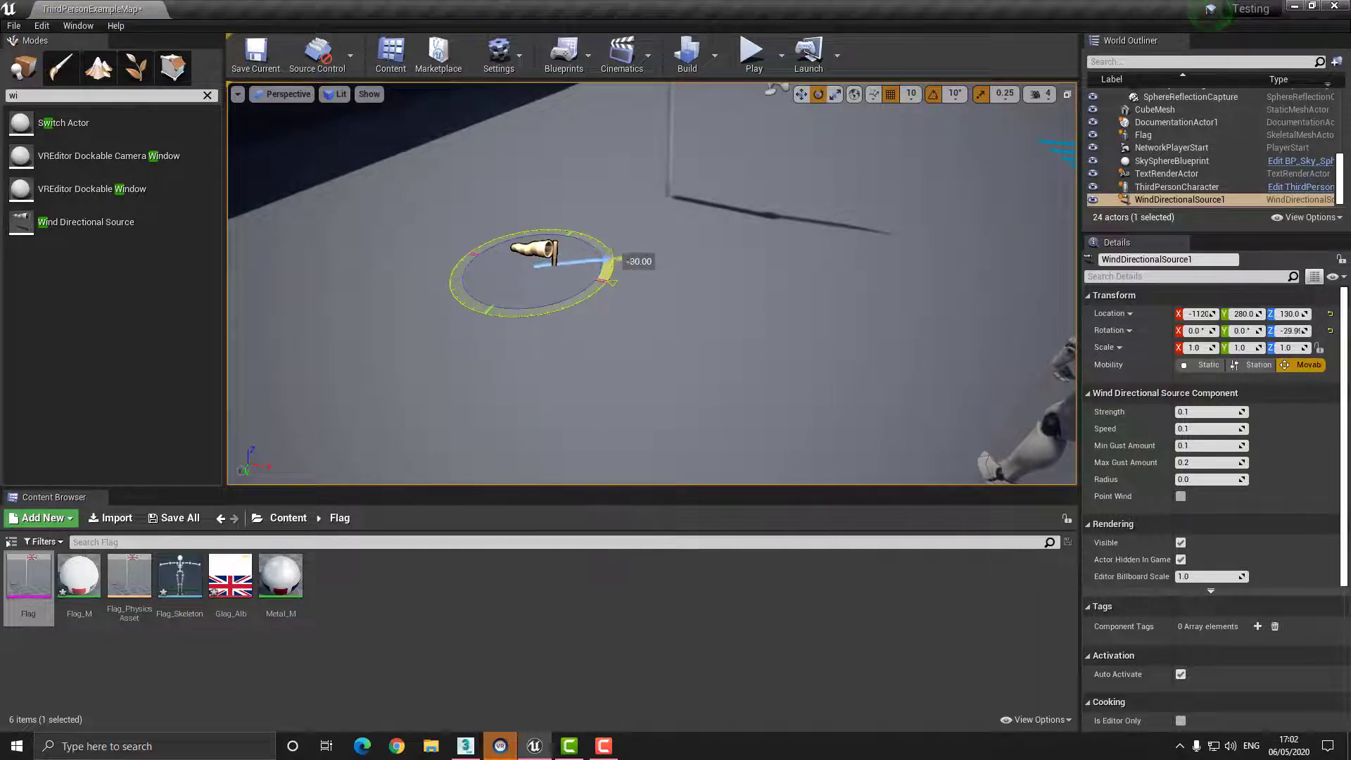
pyautogui.moveTo(546, 296); pyautogui.dragTo(546, 295)
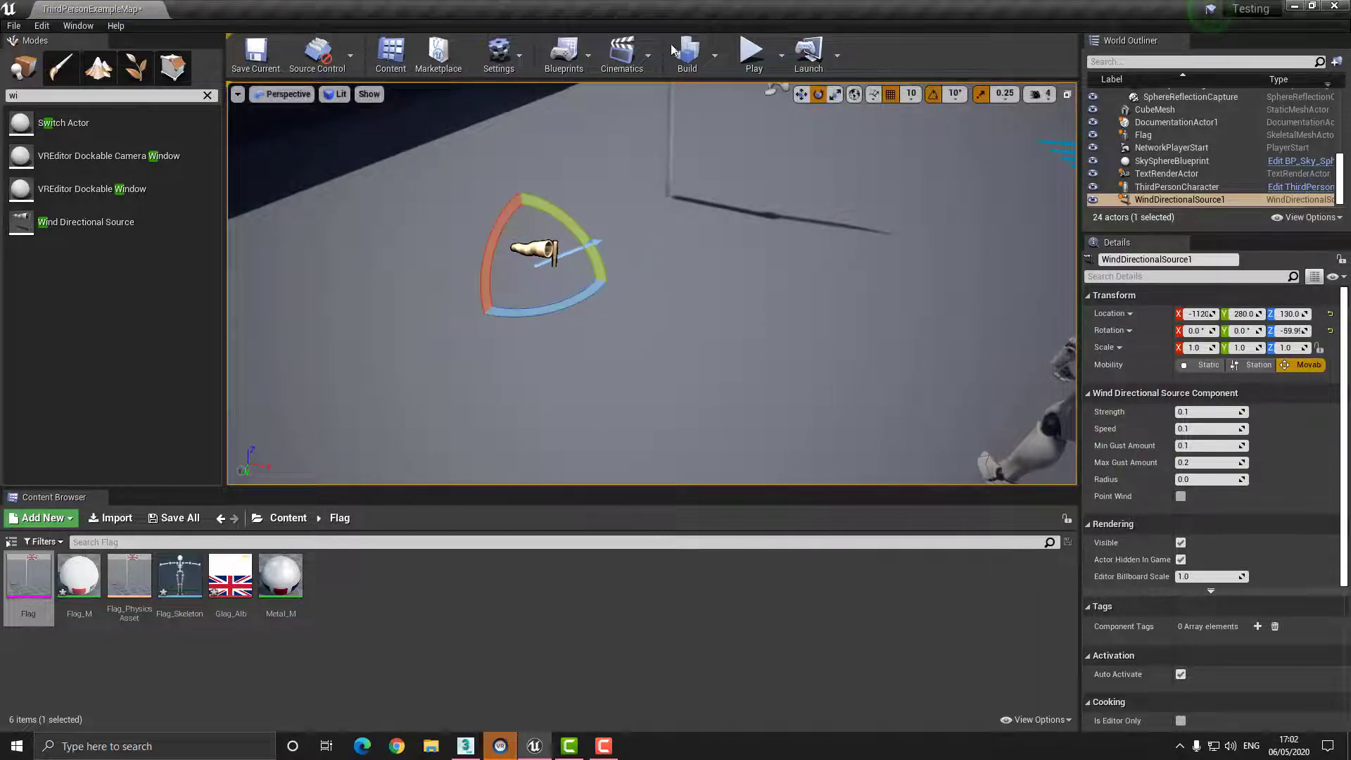
# - Play the level again, run around the flag to check the wind's effect, and stop playing
pyautogui.click(753, 53)
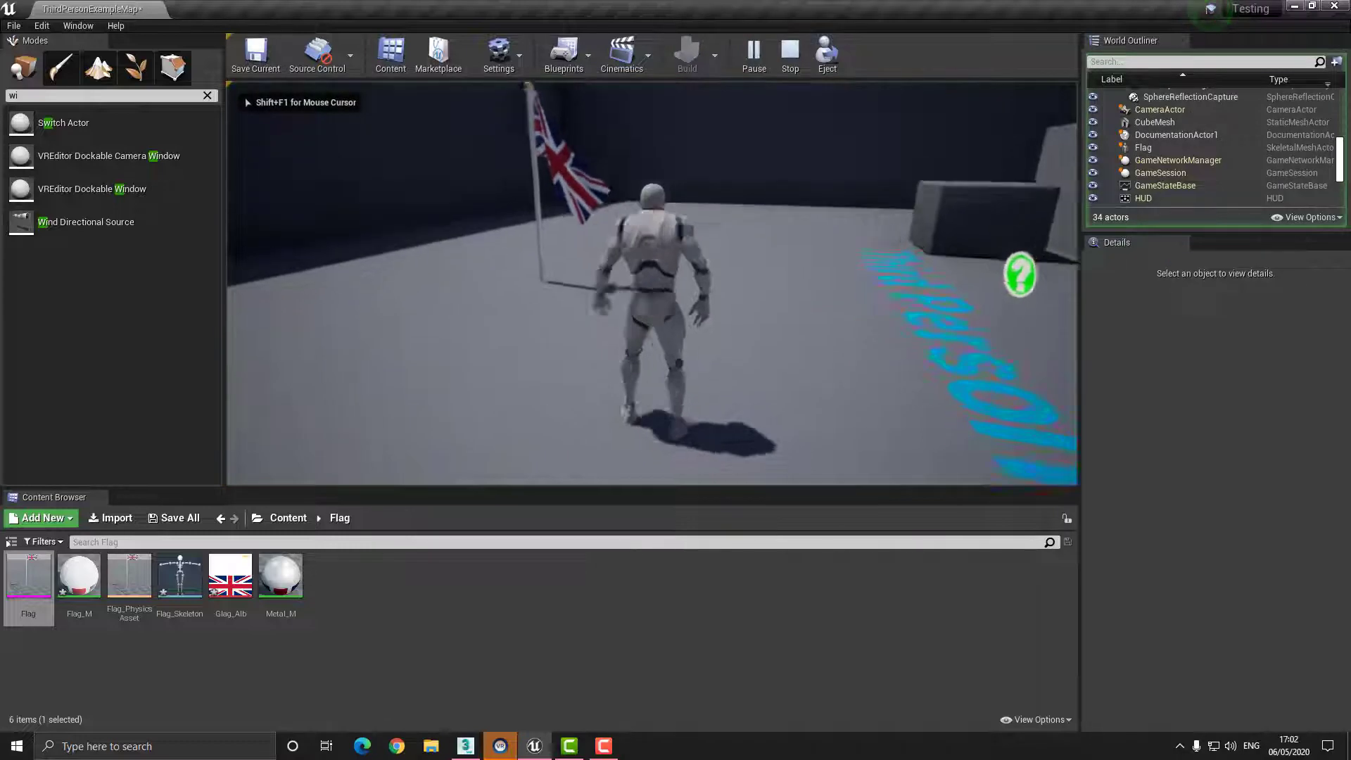
pyautogui.press('w')
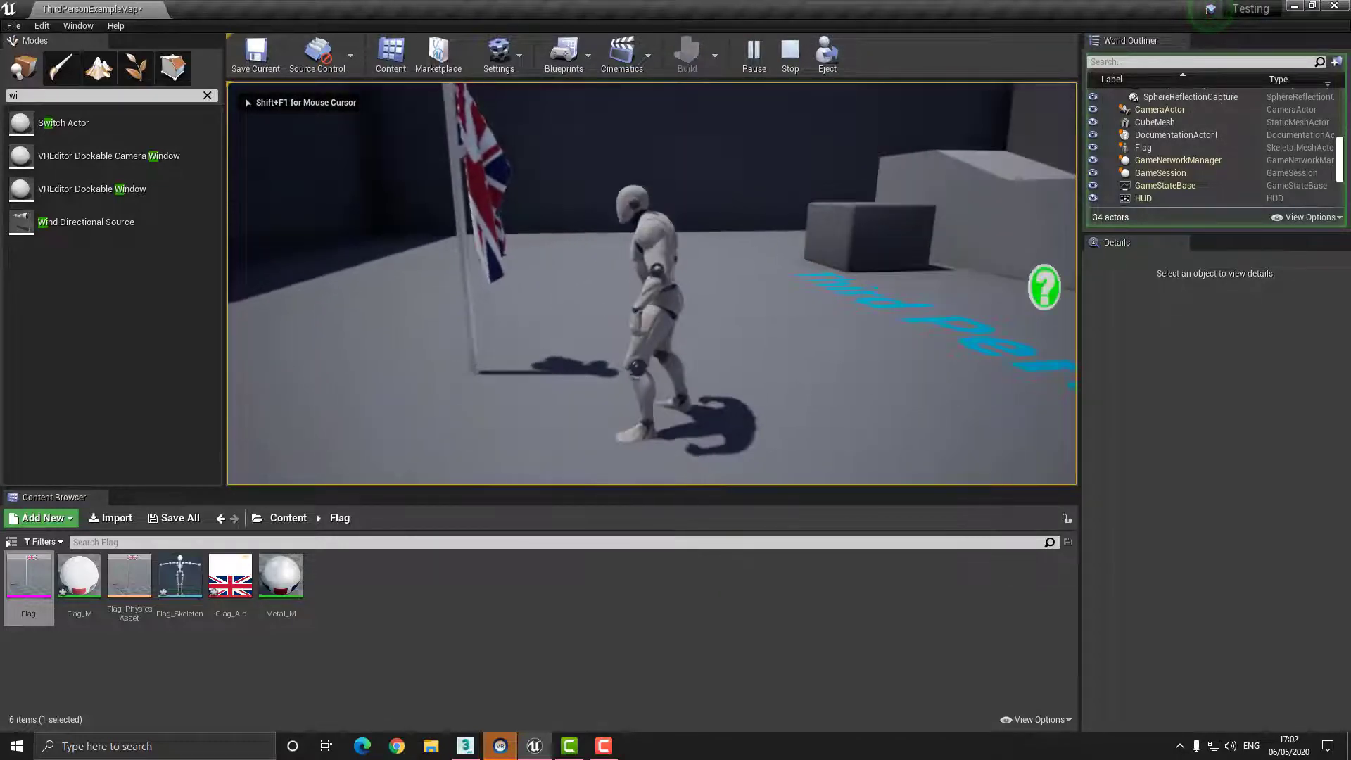
pyautogui.press('a')
pyautogui.press('w')
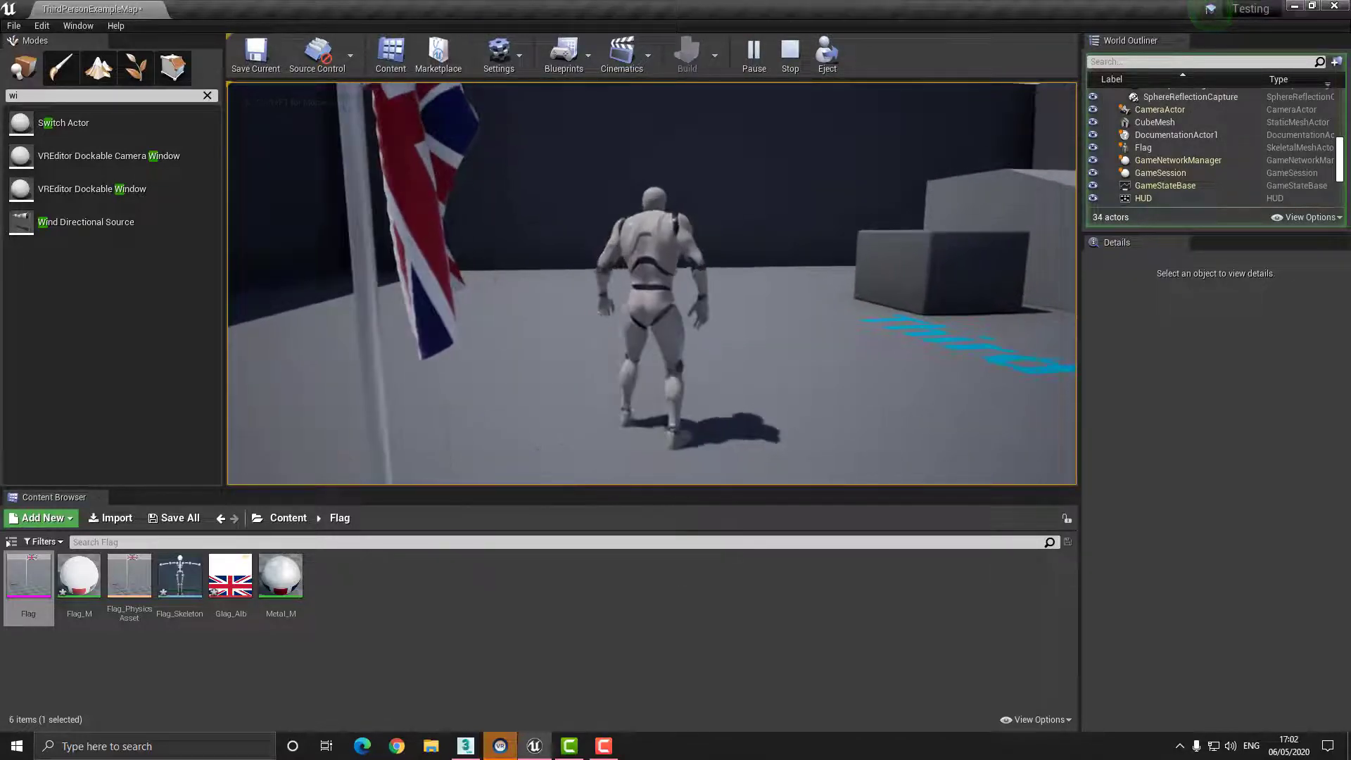
pyautogui.press('s')
pyautogui.press('a')
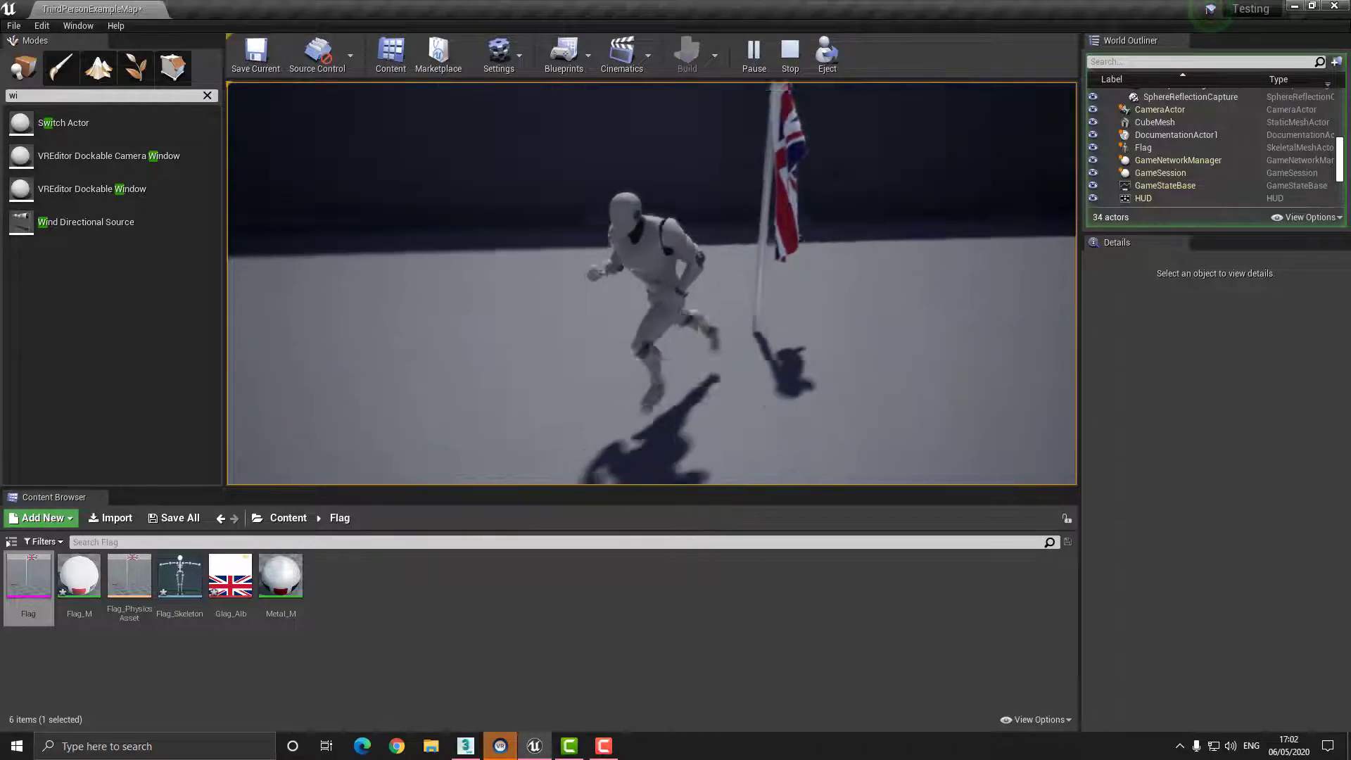
pyautogui.press('Escape')
pyautogui.moveTo(509, 269); pyautogui.dragTo(552, 290, button='right')
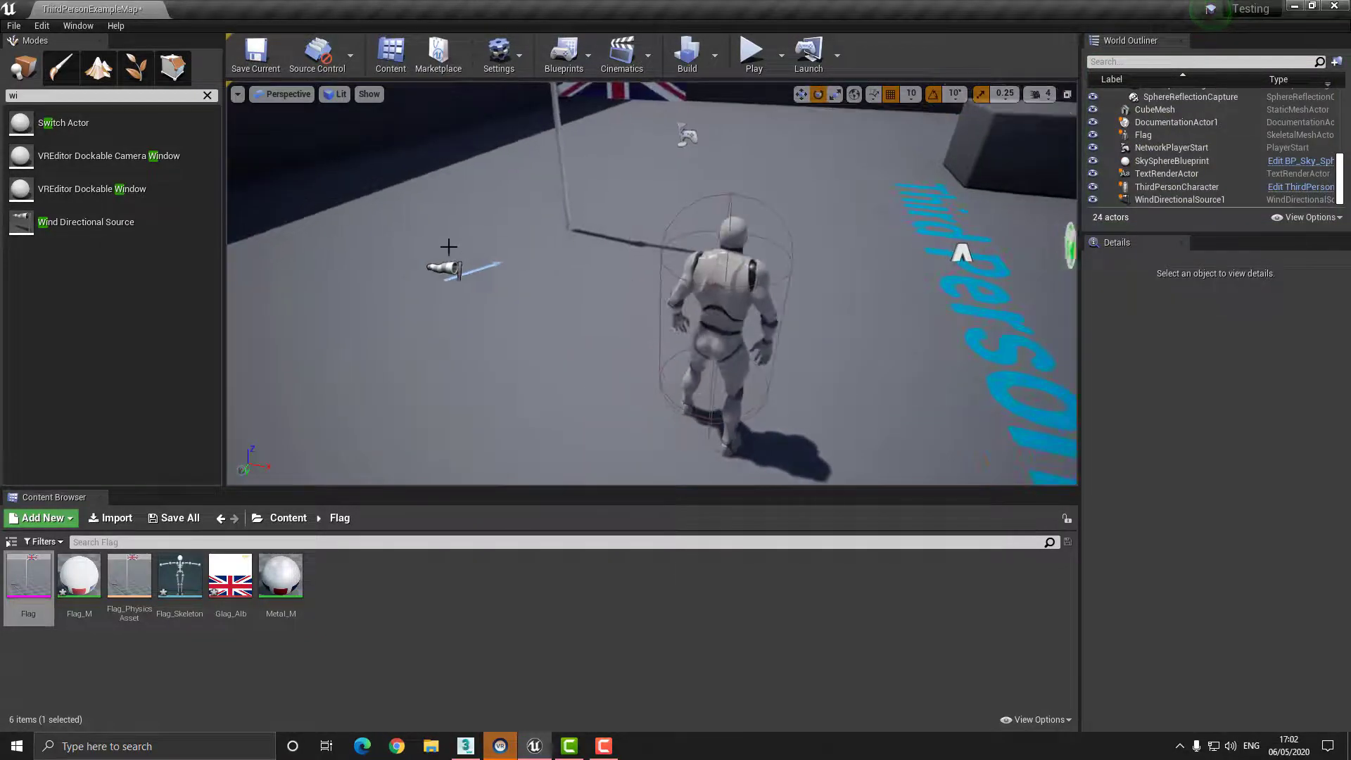
# - Set the wind source's strength to 1.0 and play the level briefly to check the flag's movement
pyautogui.click(449, 267)
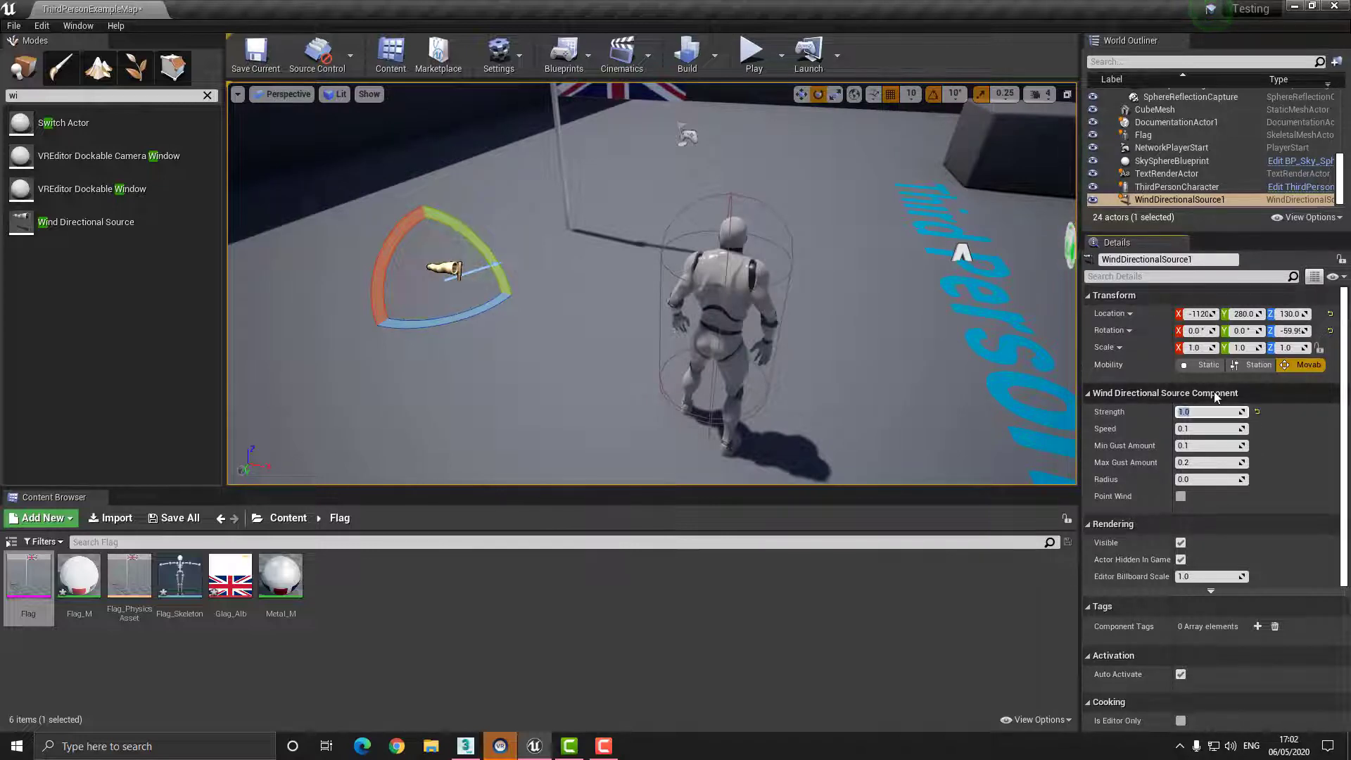
pyautogui.click(750, 55)
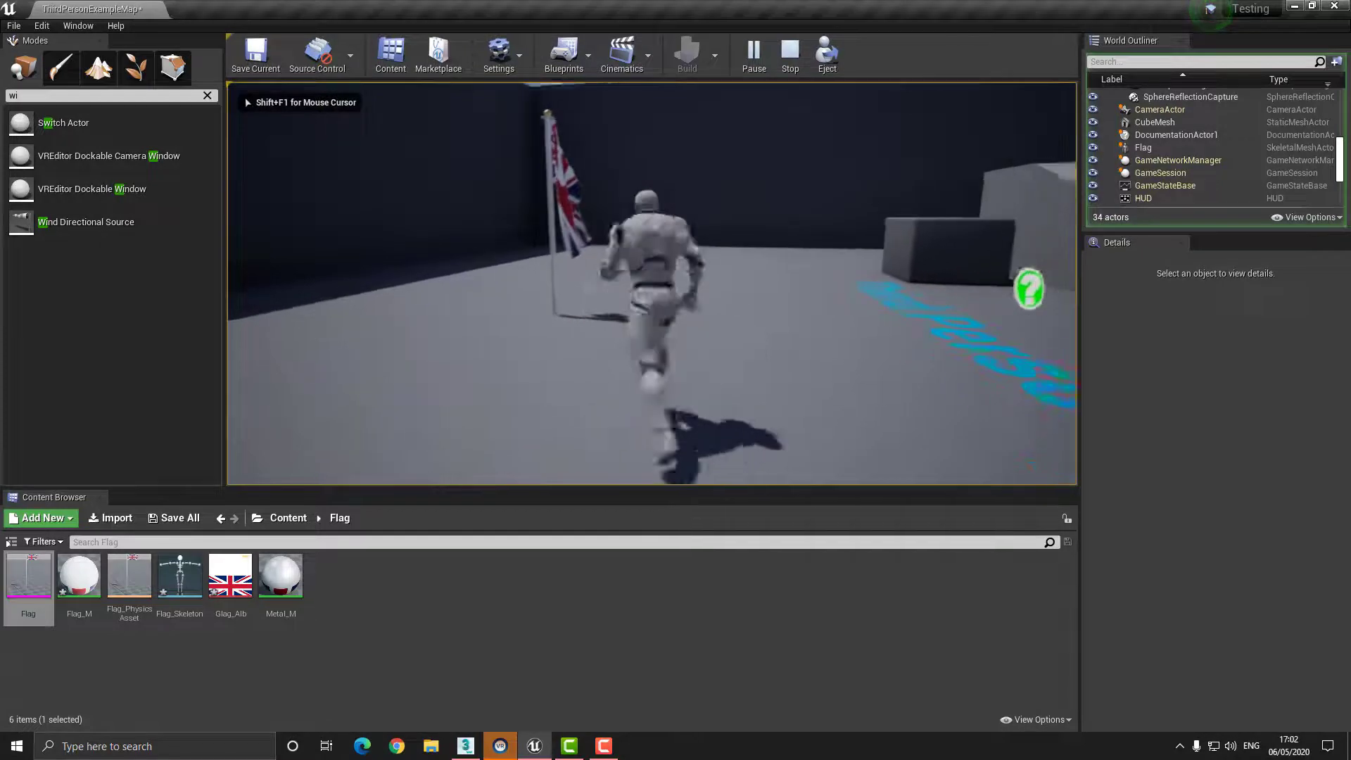
pyautogui.press('Escape')
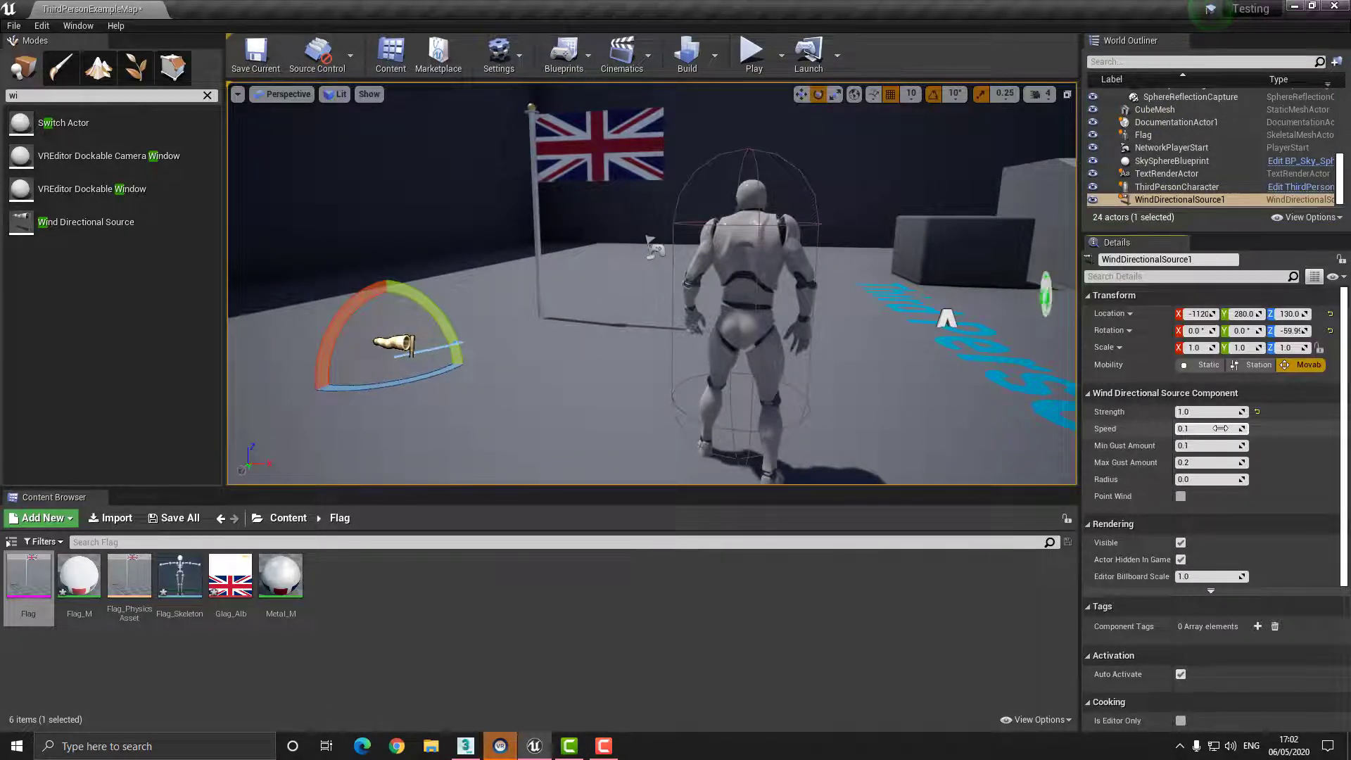
# - Set the wind source's speed to 1.0
pyautogui.write('1')
pyautogui.press('Return')
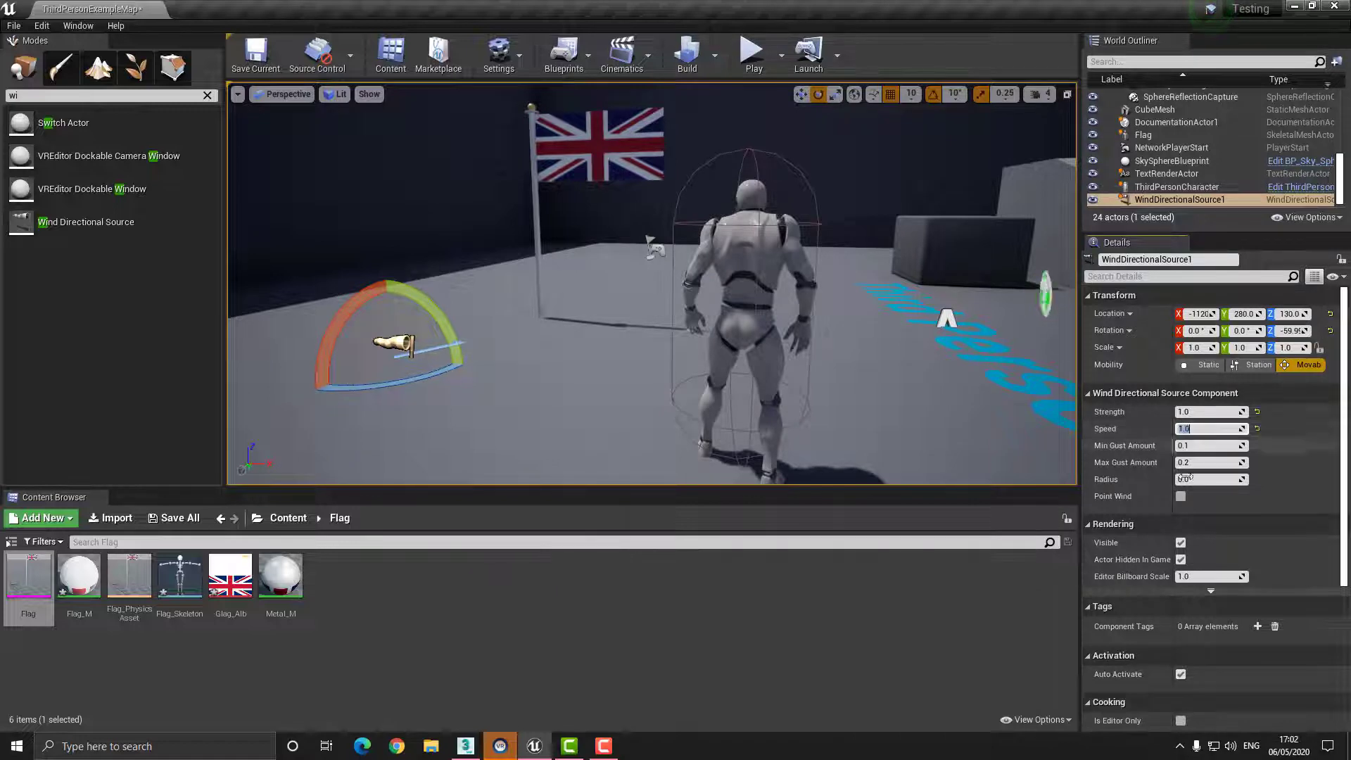
# - Play the level in full screen and run the character around the flagpole to examine the cloth blowing in the wind
pyautogui.click(760, 54)
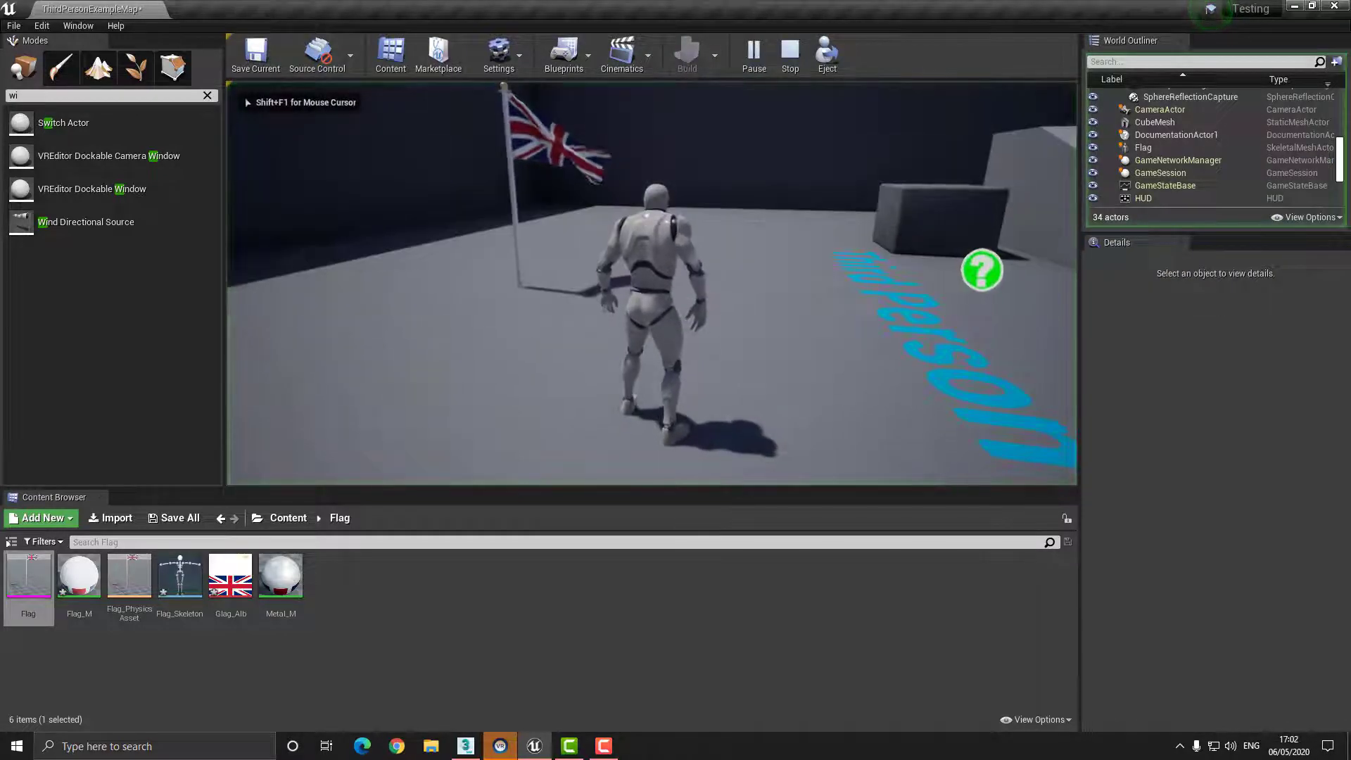
pyautogui.press('F11')
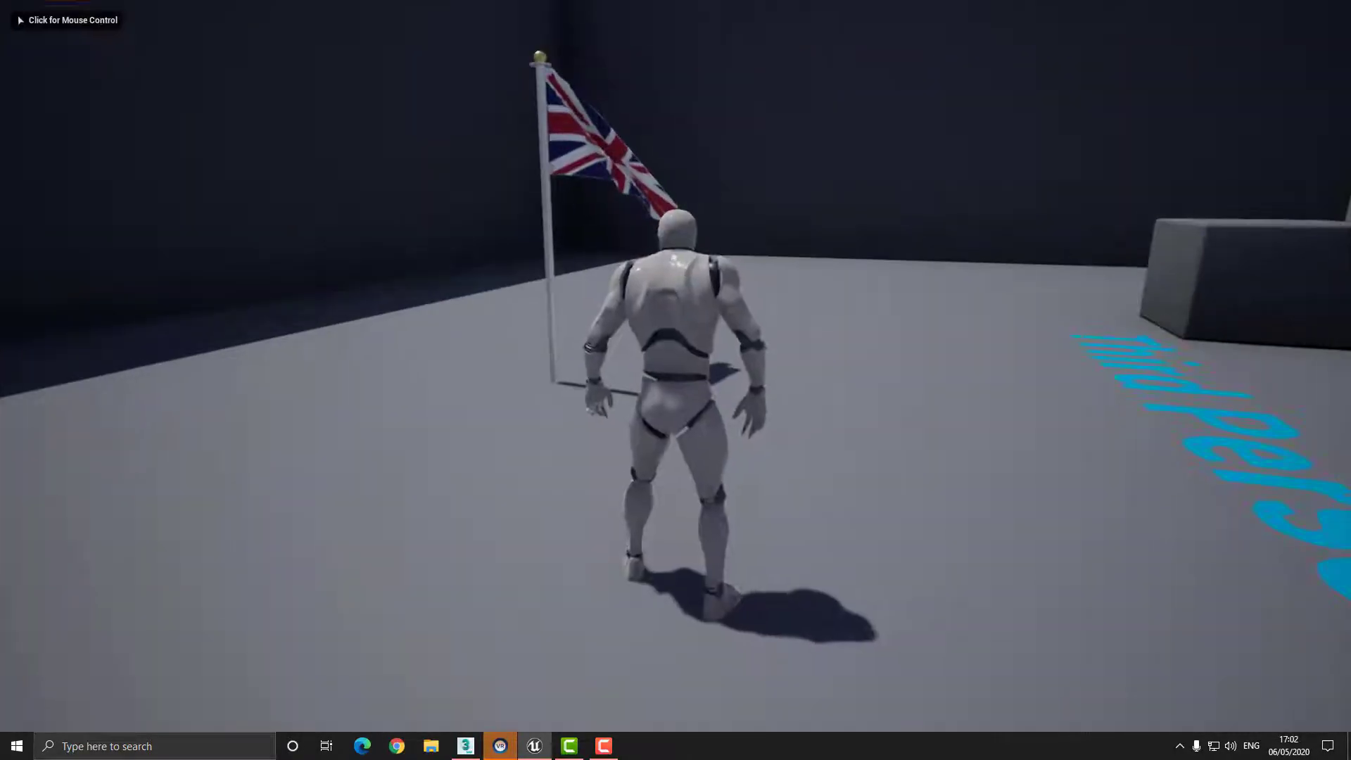
pyautogui.press('w')
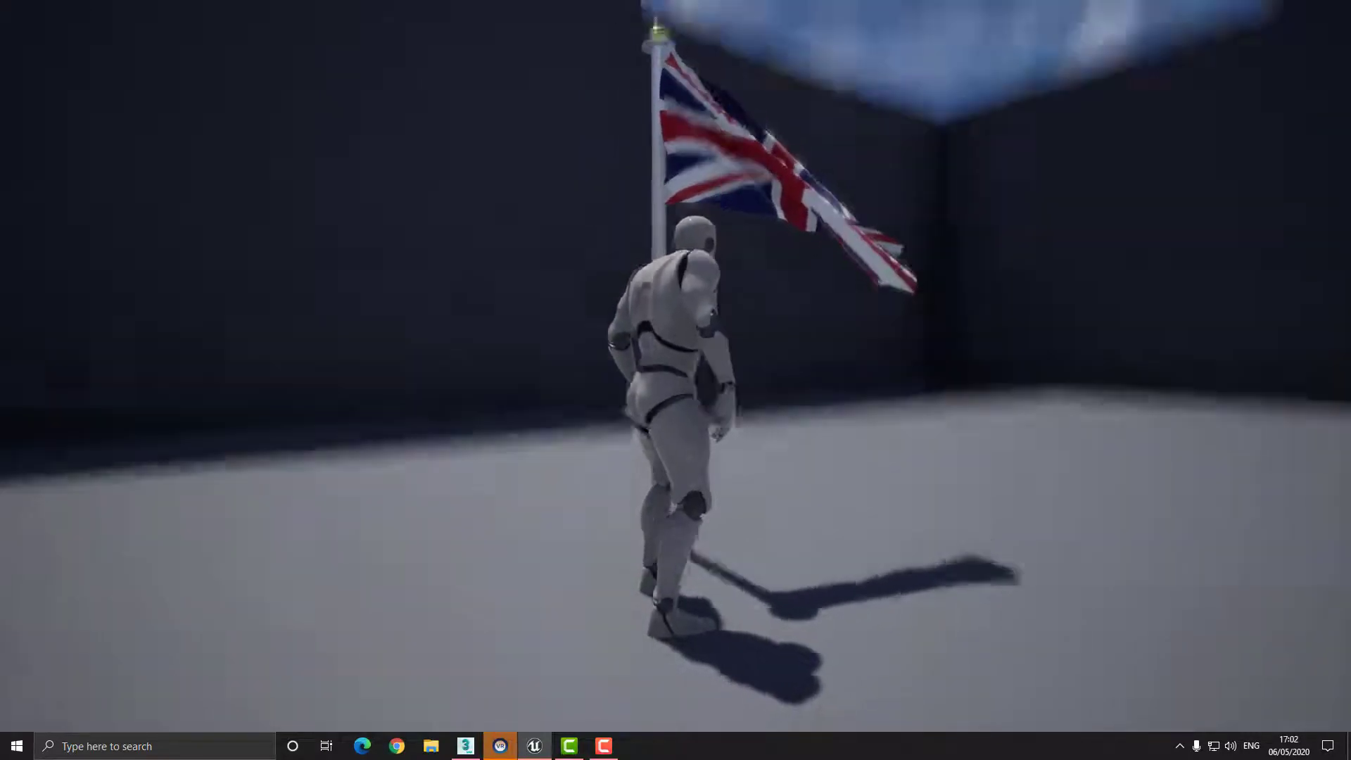
pyautogui.press('a')
pyautogui.press('w')
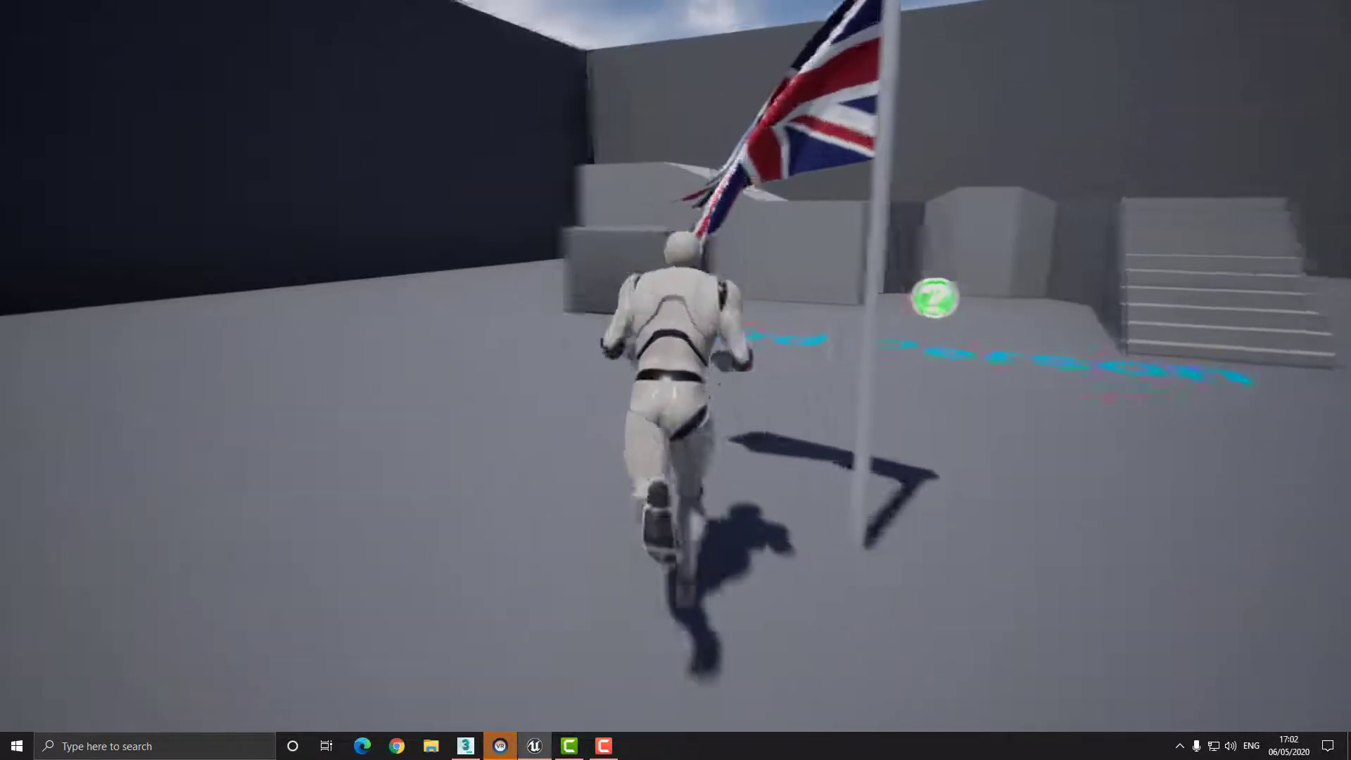
pyautogui.press('a')
pyautogui.press('w')
pyautogui.press('a')
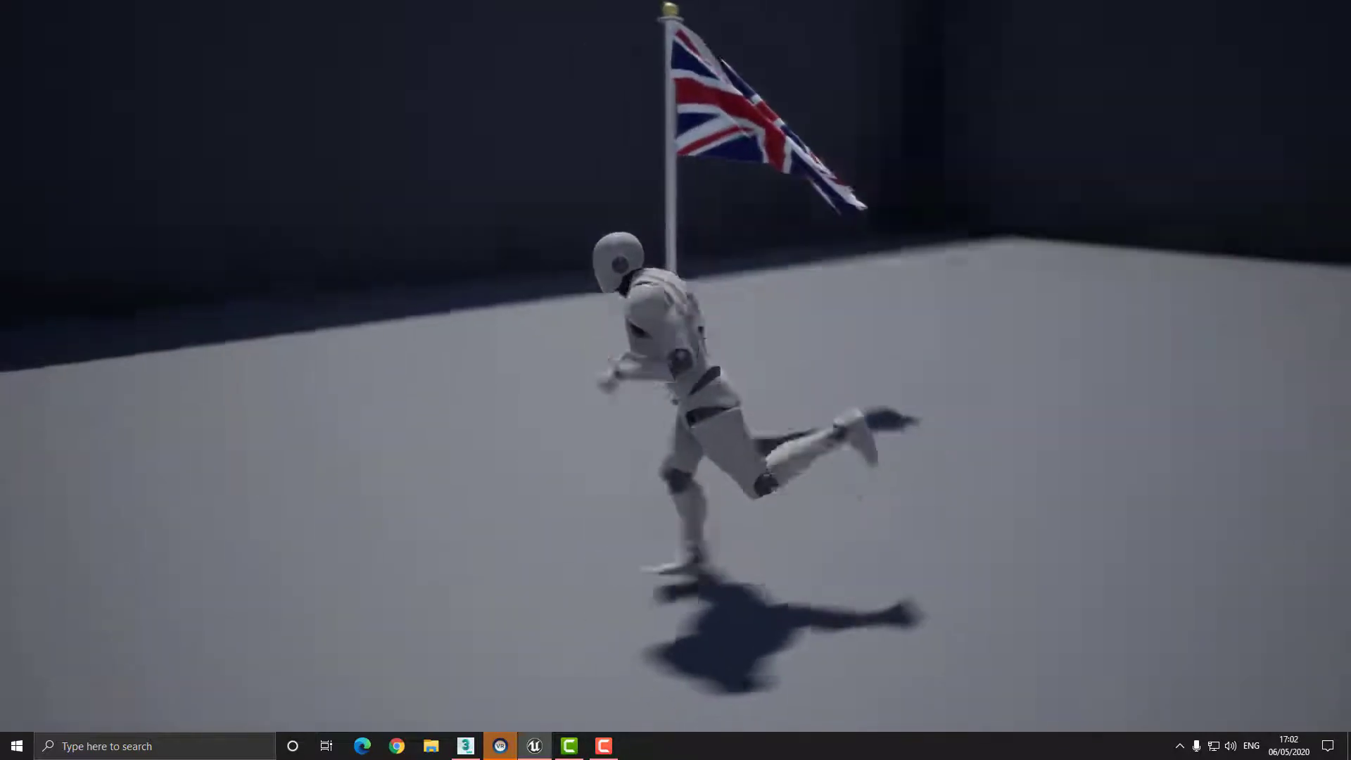
pyautogui.press('a')
pyautogui.press('w')
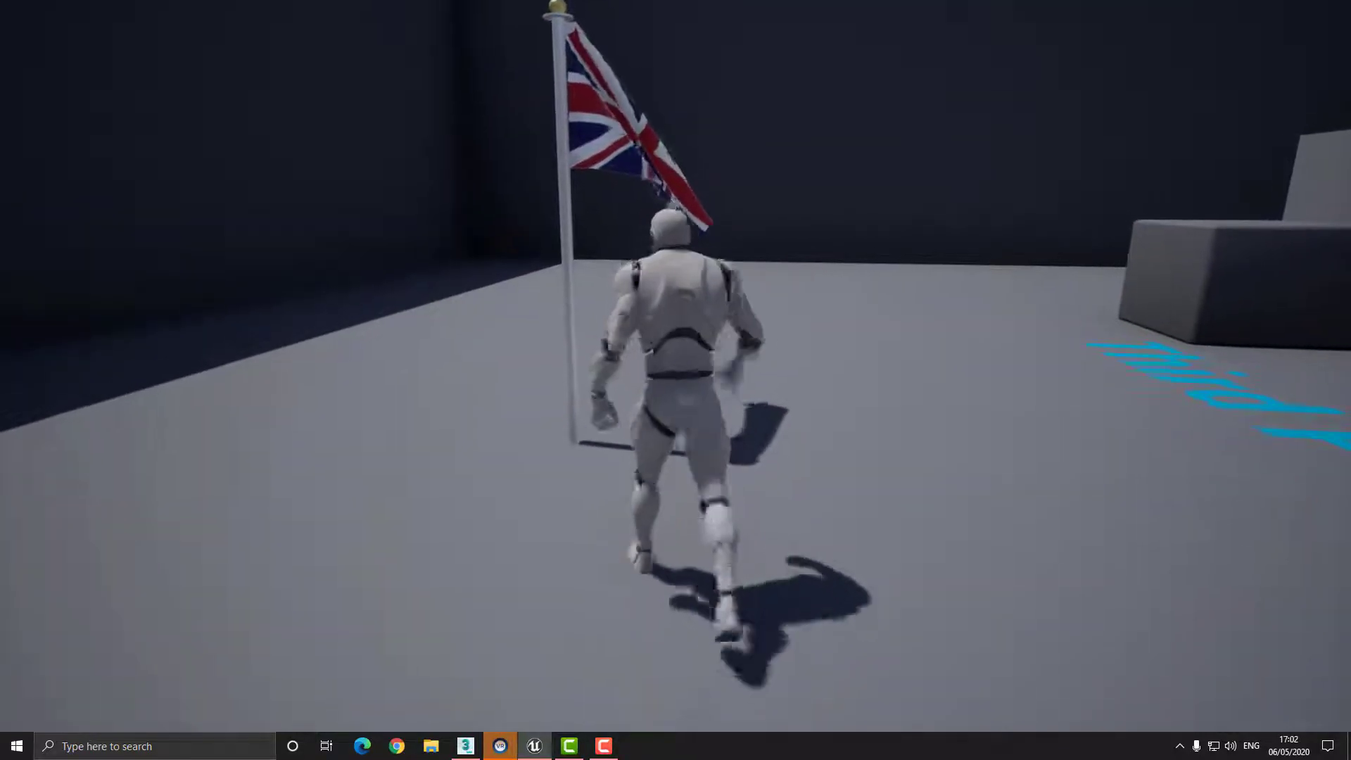